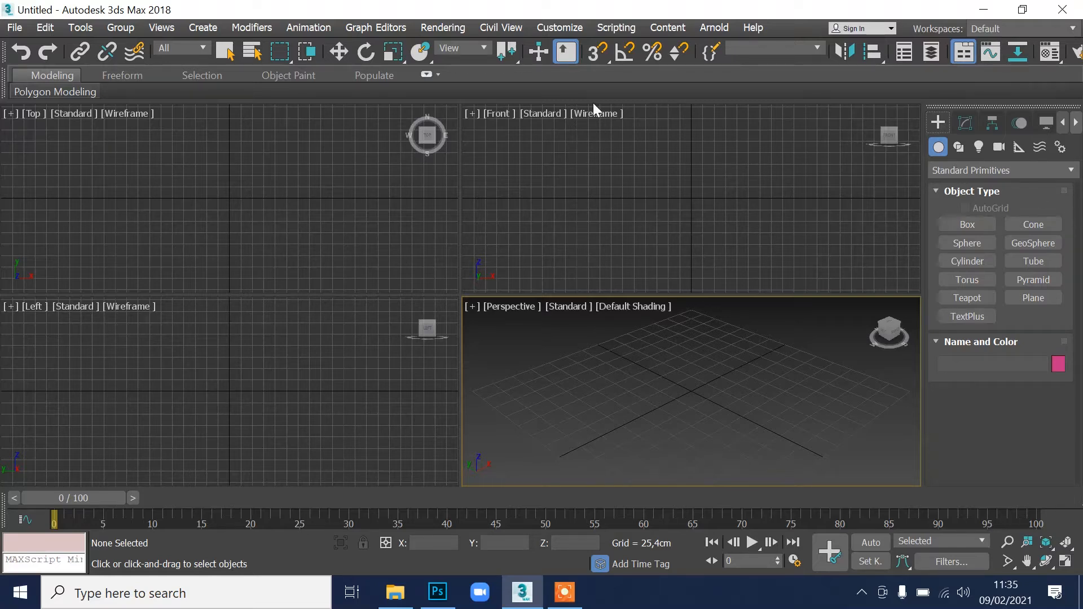
Create a plane about 337 cm long and 418 cm wide centred near the origin of the Top view.
click(1033, 296)
drag(137, 128, 325, 280)
key(w)
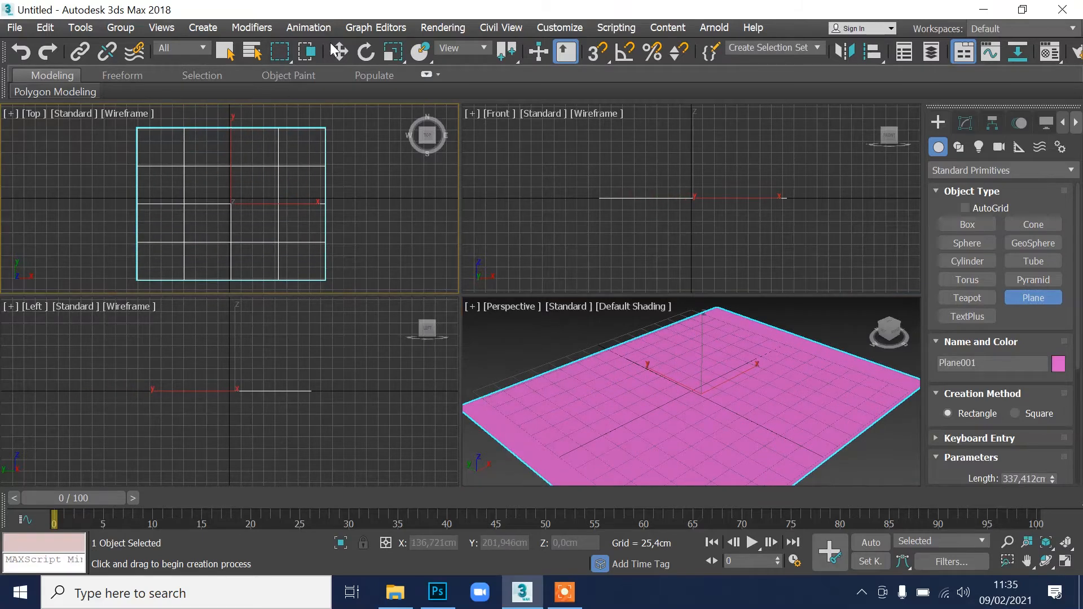
scroll(760, 374, down, 3)
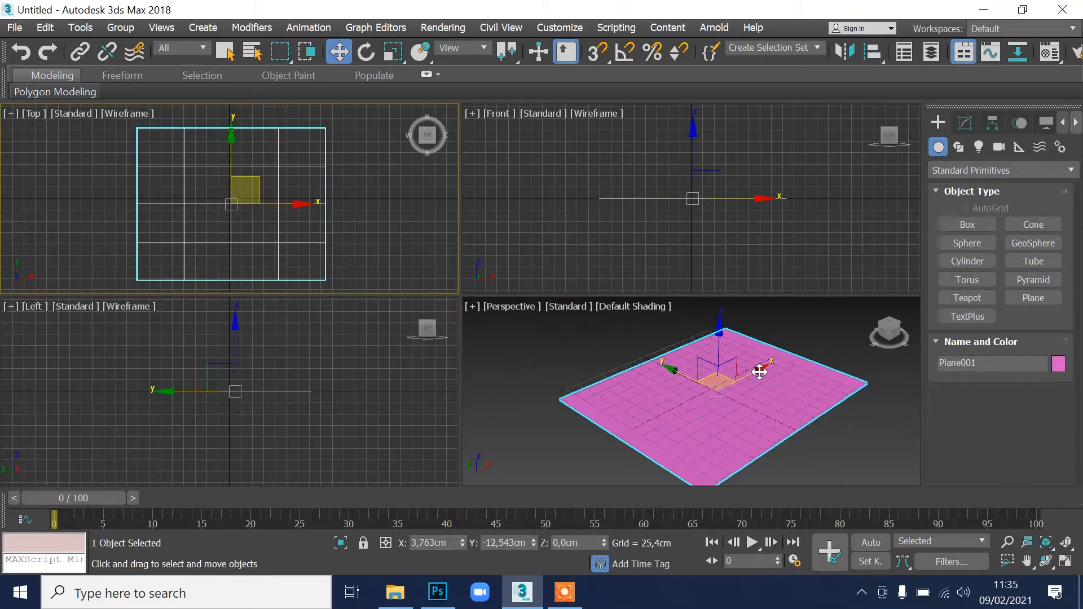
Set the plane's length and width segments to 1 and maximize the Perspective view.
click(966, 123)
right_click(1052, 374)
right_click(1051, 391)
click(808, 331)
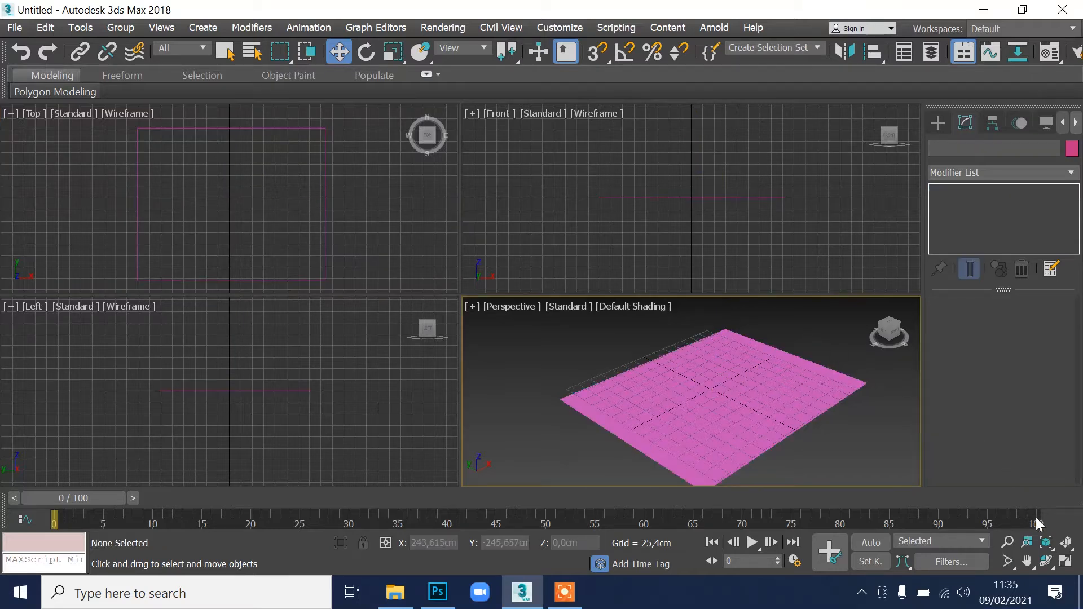
click(1065, 561)
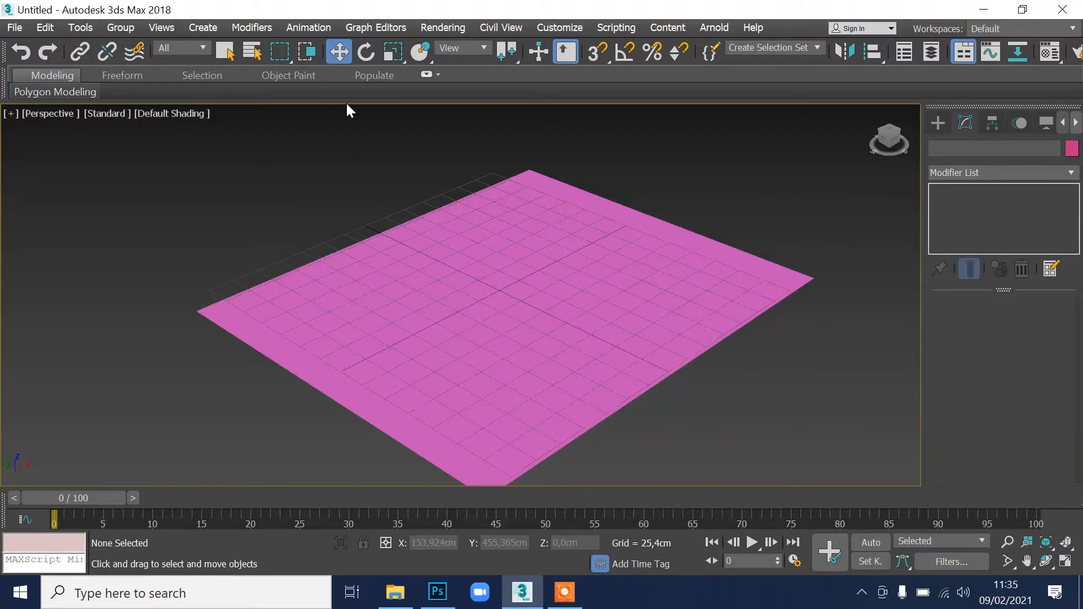
Open the Compact Material Editor and add a Bitmap map to the first material's diffuse color.
click(429, 27)
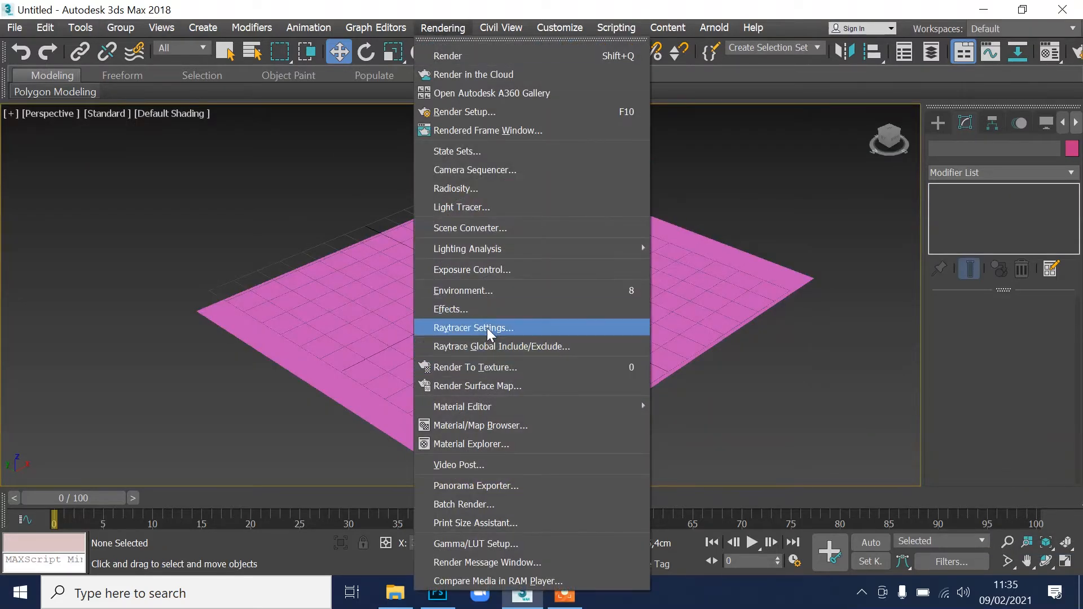
mouse_move(510, 407)
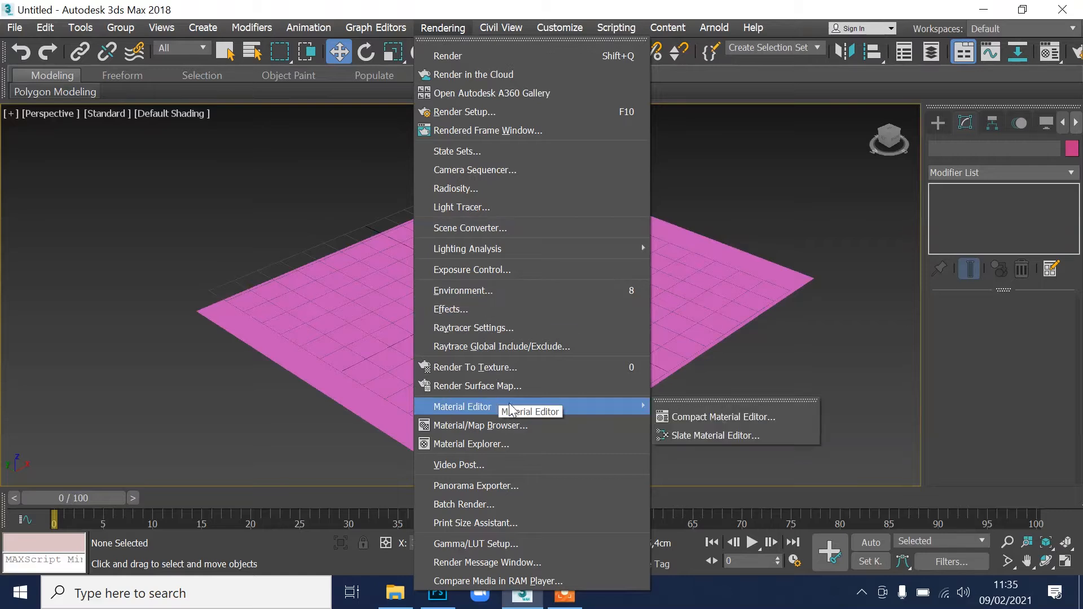
click(752, 417)
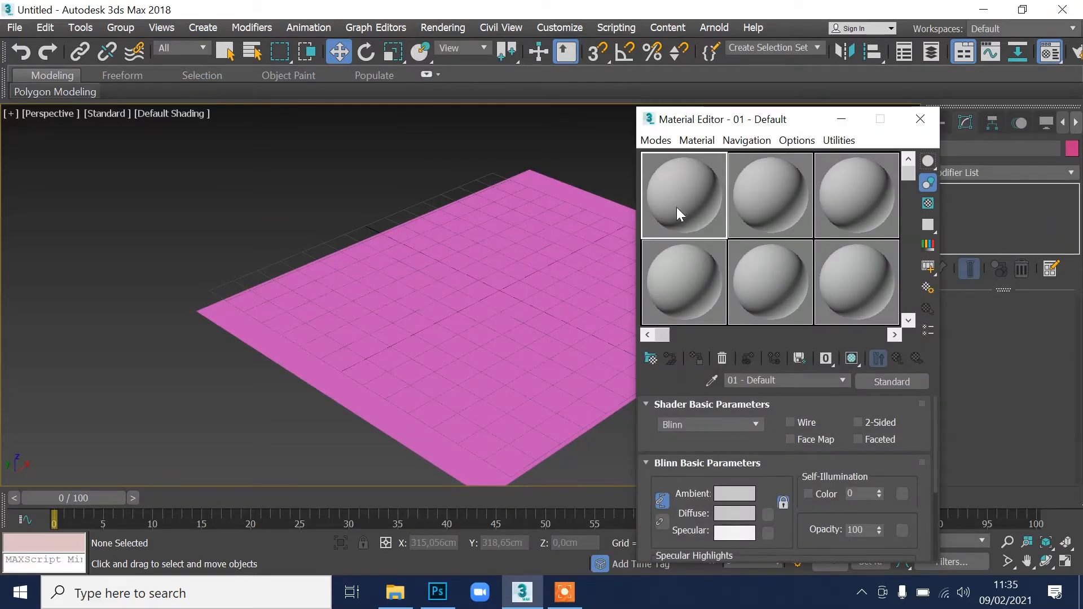
click(768, 515)
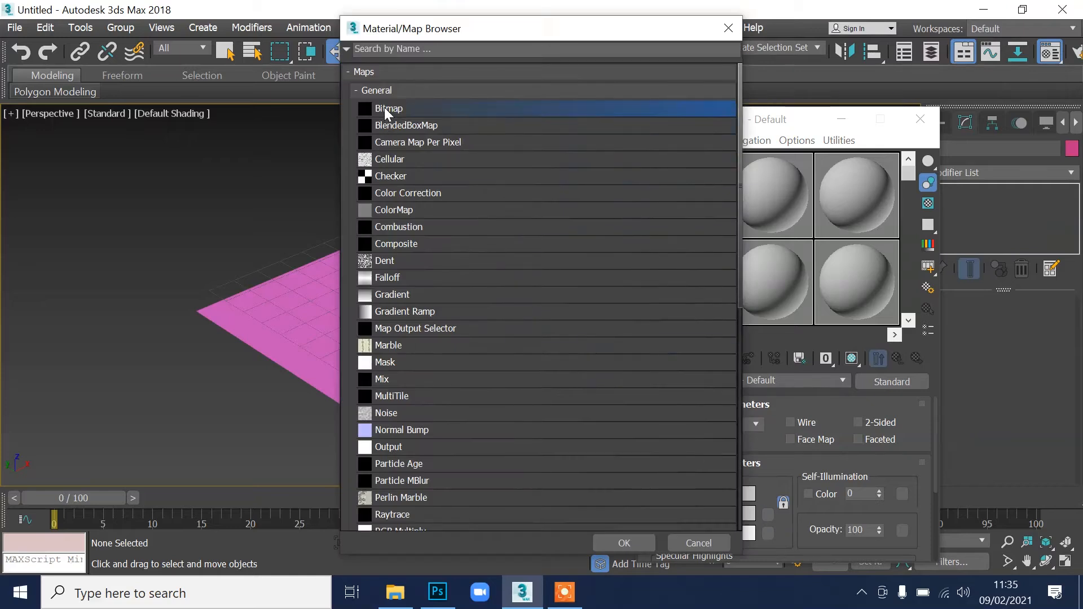
double_click(384, 108)
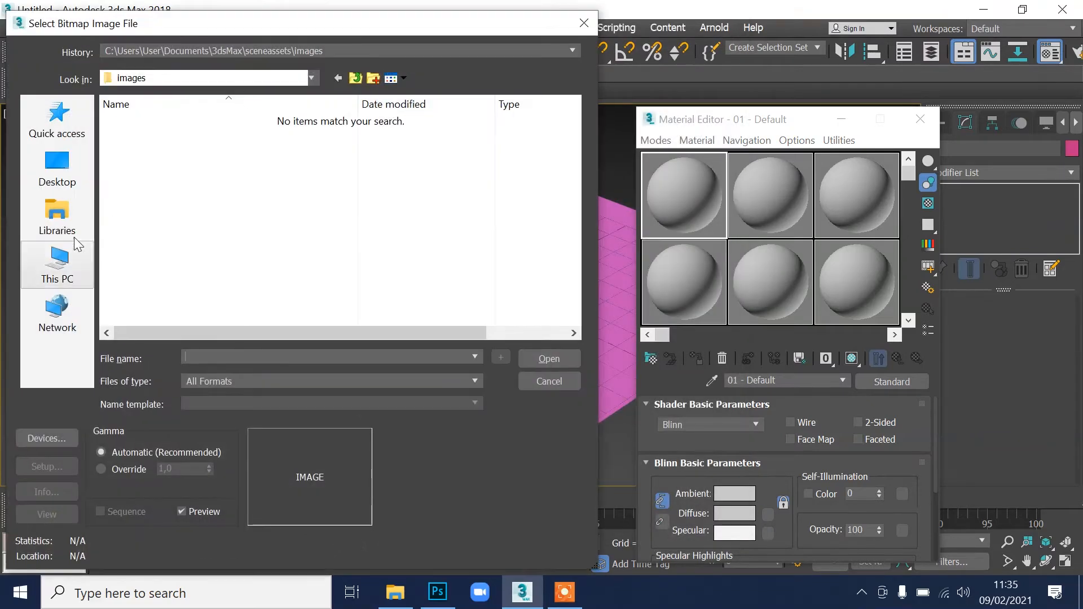
Load the Atap image from the Texturing folder inside the DKV I SM4 I 2020-2021 documents as the bitmap.
click(59, 262)
double_click(149, 184)
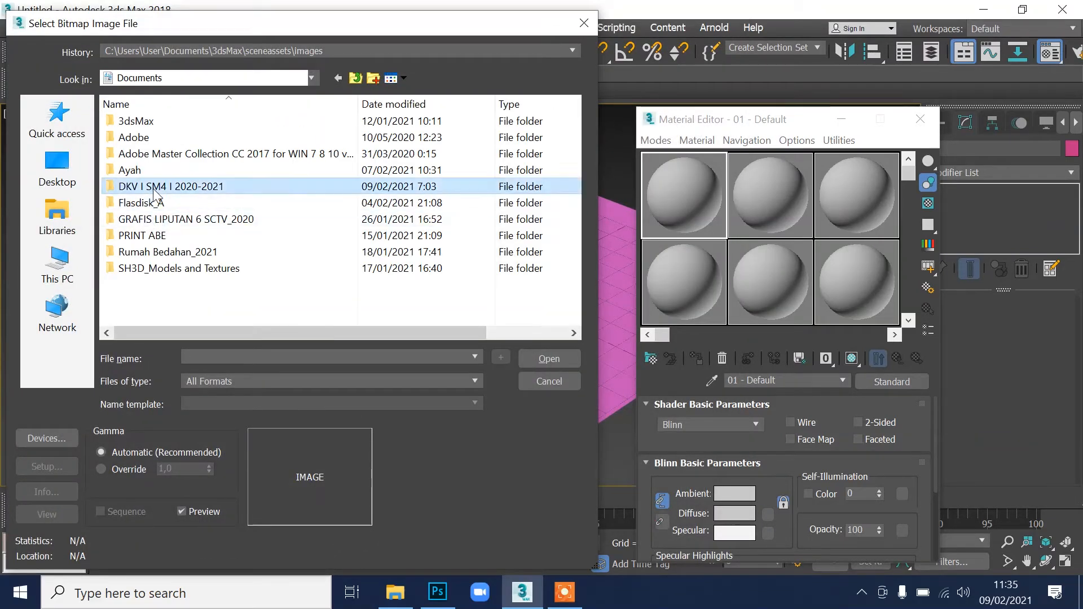
double_click(158, 187)
double_click(141, 203)
double_click(277, 138)
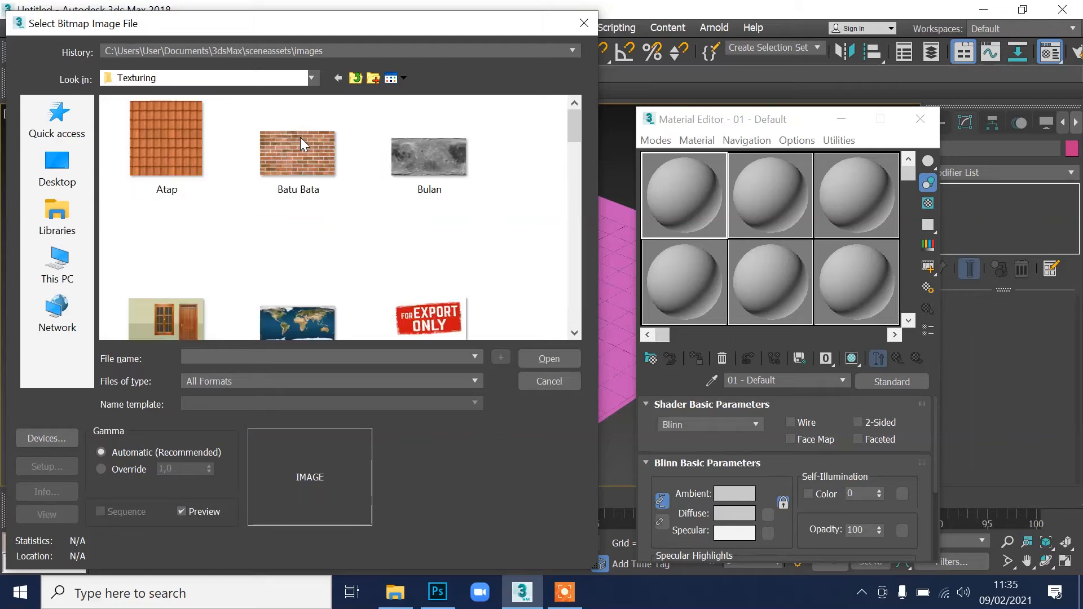
scroll(421, 218, down, 3)
scroll(429, 217, up, 3)
click(166, 130)
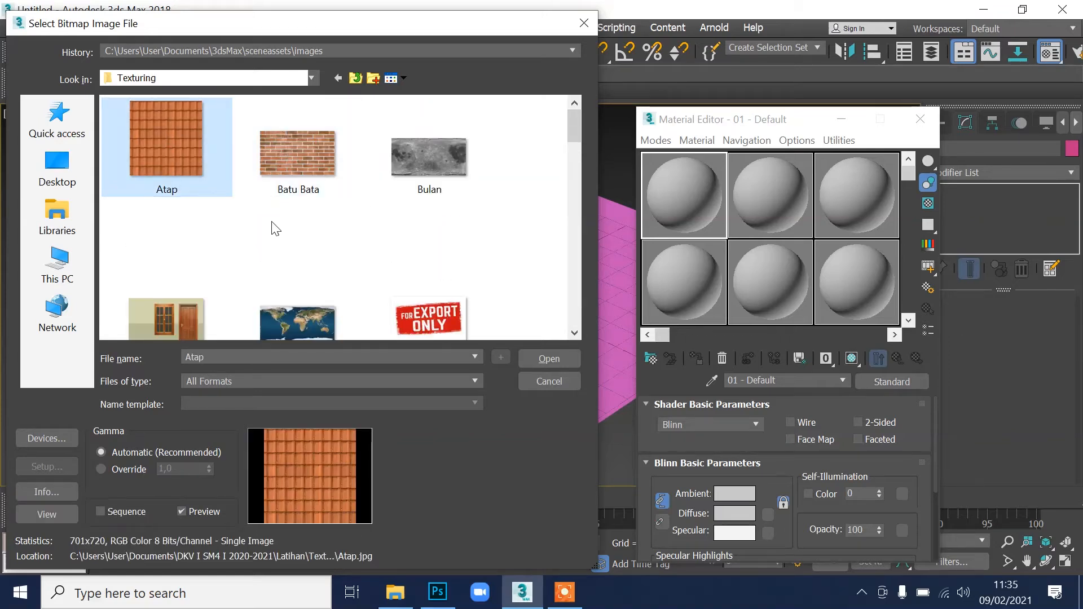
click(559, 361)
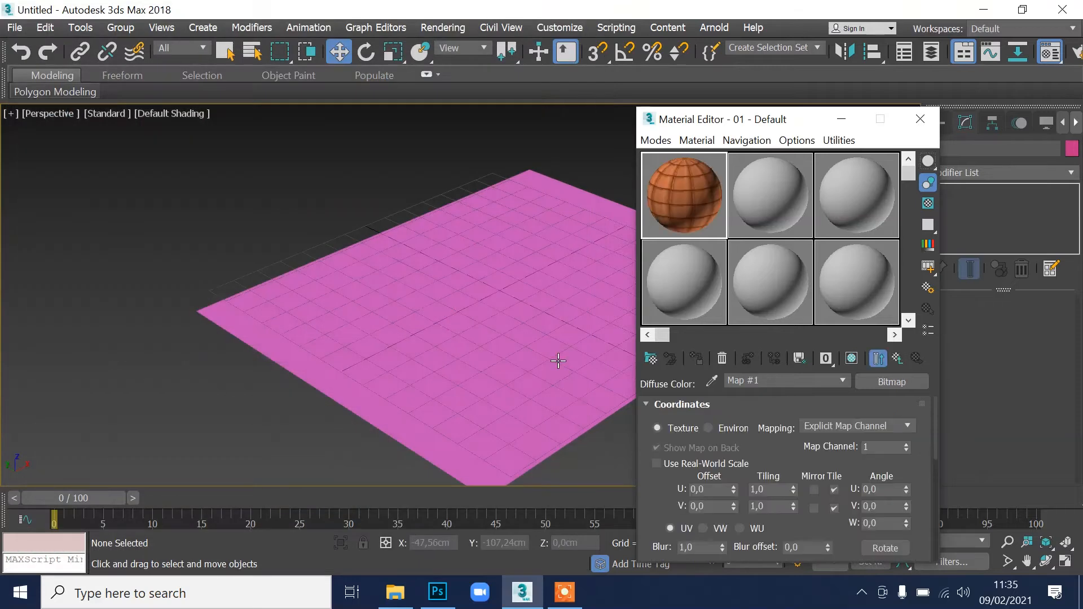
Apply the roof-tile material to the plane with its texture shown in the viewport, and select the plane.
mouse_move(683, 194)
mouse_down()
mouse_move(600, 254)
mouse_move(499, 276)
mouse_up()
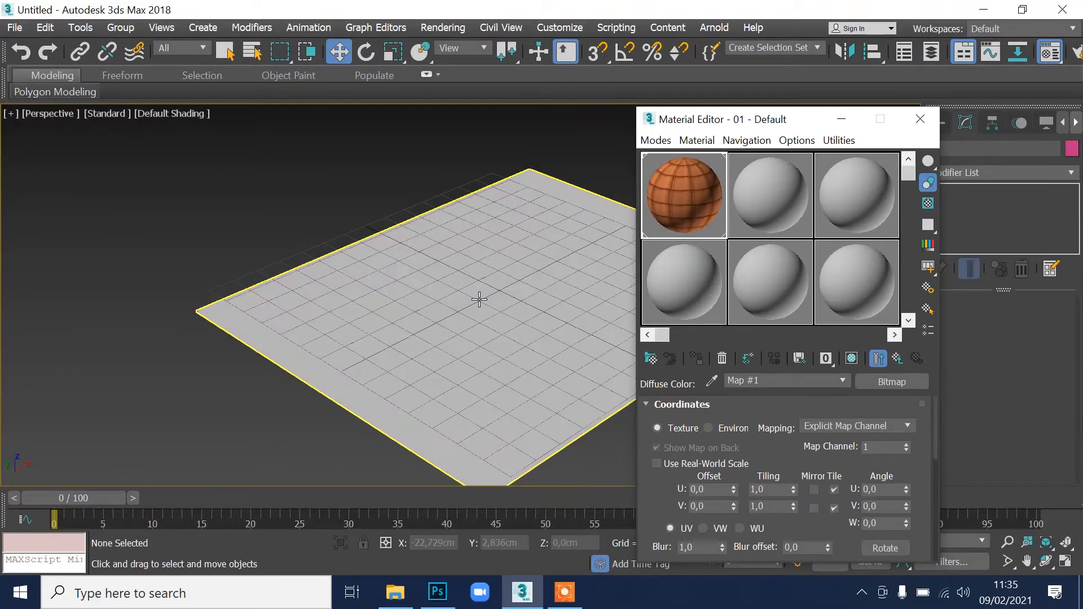
click(852, 358)
middle_drag(456, 273, 333, 264)
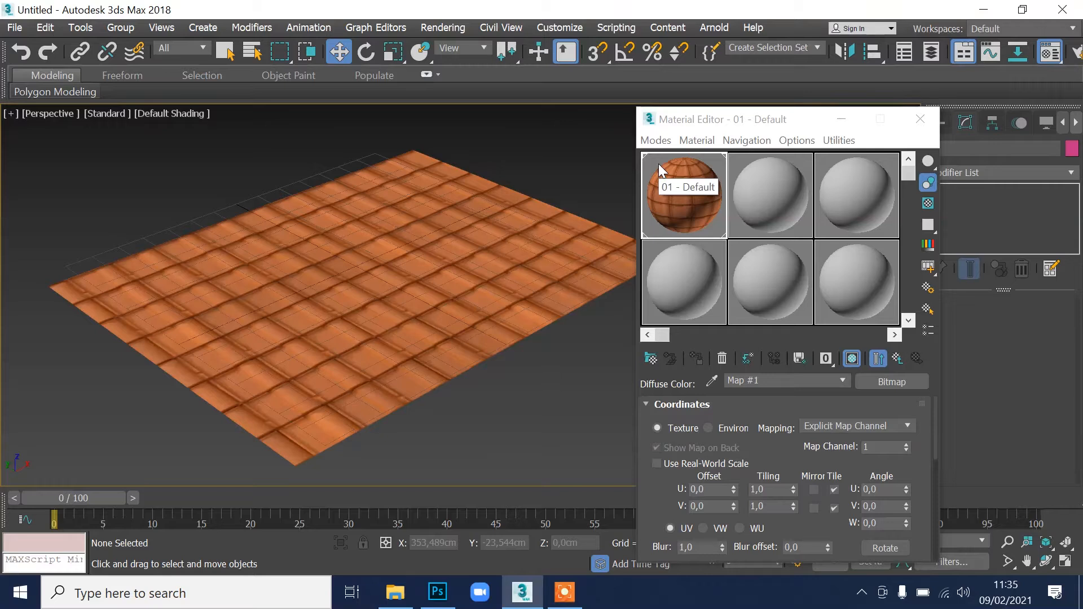
drag(728, 119, 707, 136)
click(435, 270)
Try a UVW Map modifier on the plane, look over its mapping parameters, and delete it.
click(976, 171)
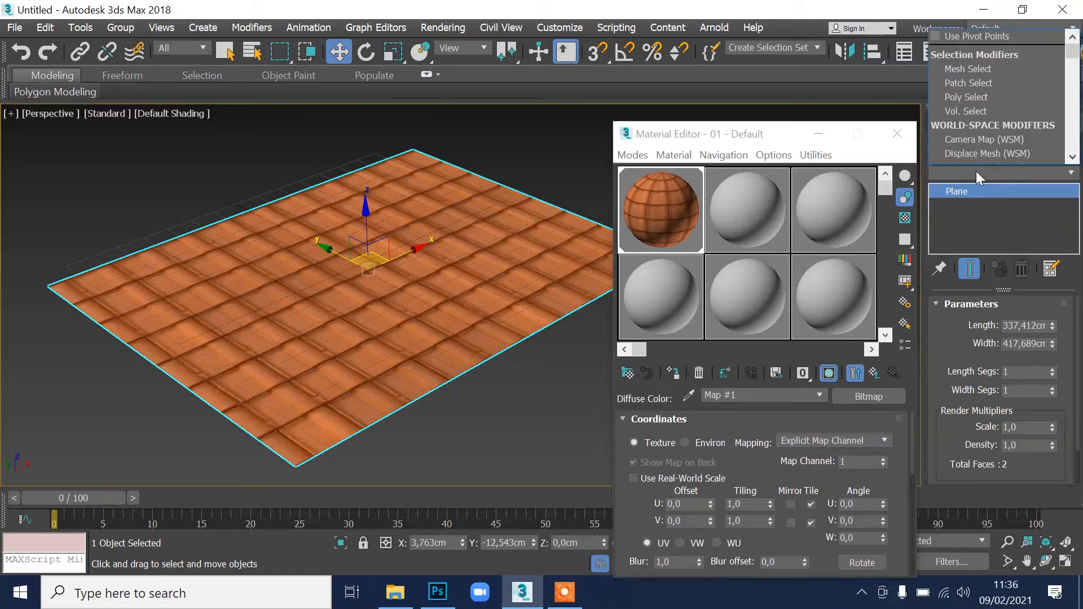
key(u)
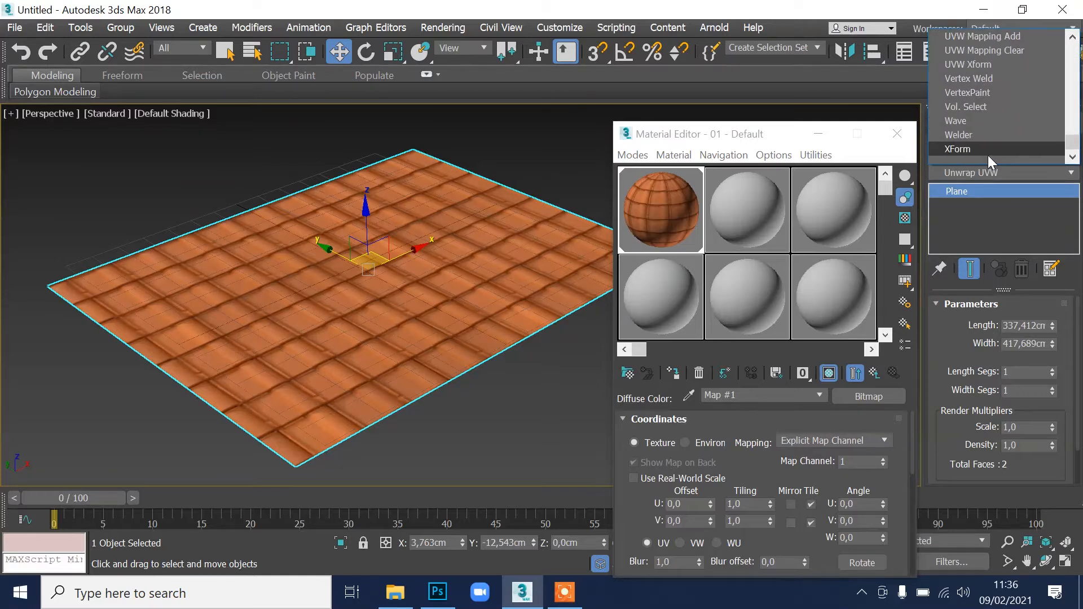
click(1073, 37)
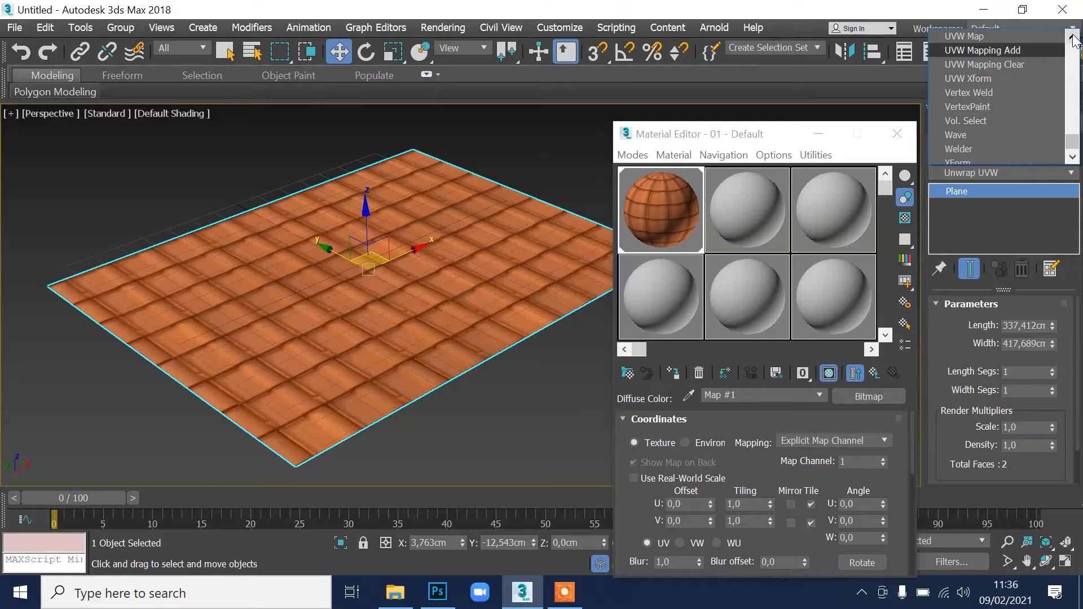
click(1012, 38)
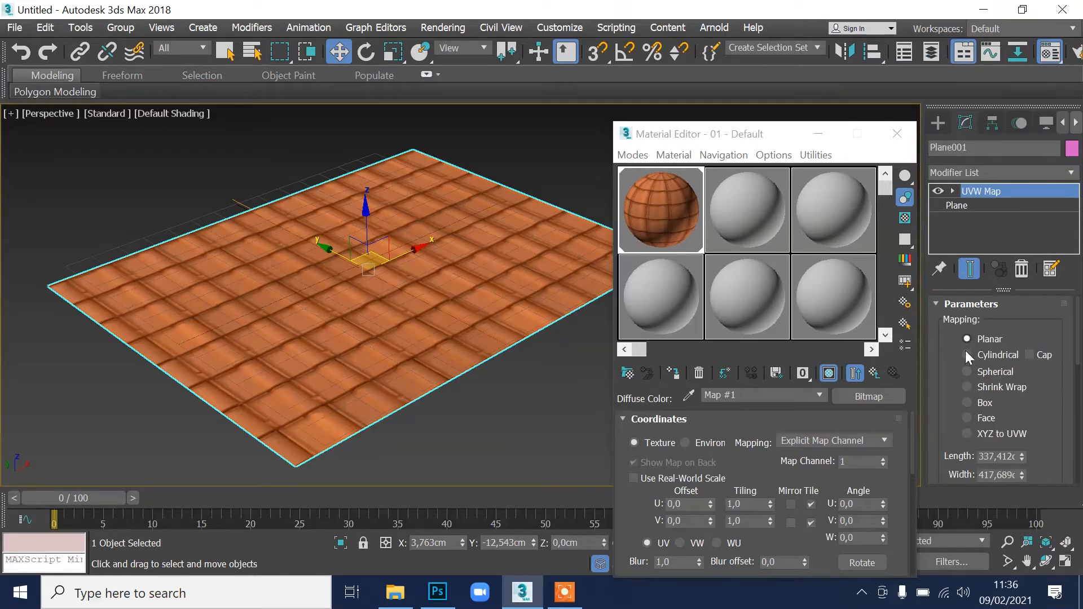
scroll(1023, 401, down, 3)
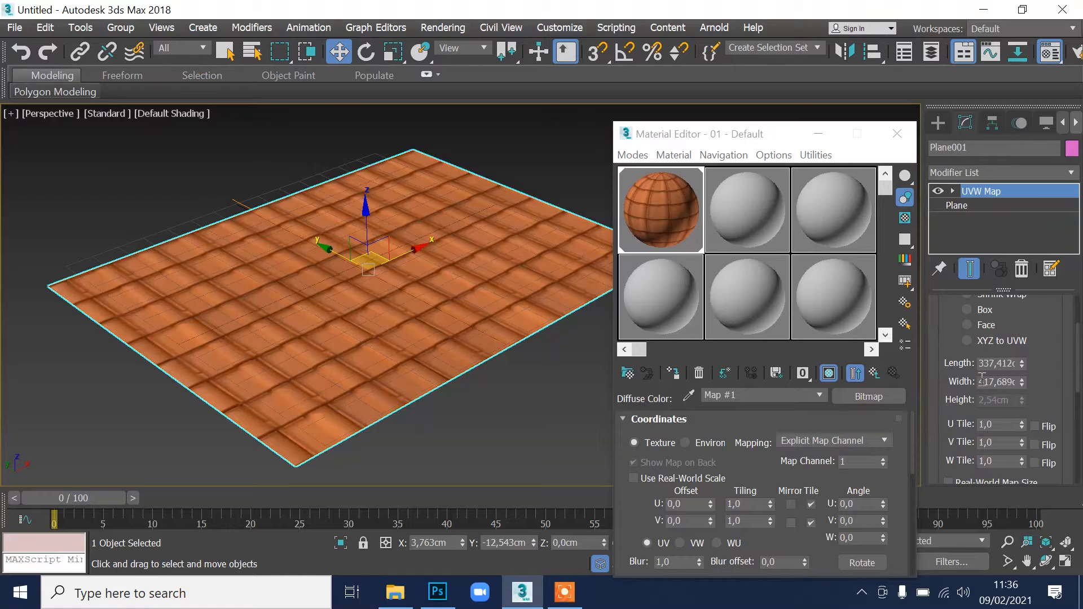
right_click(980, 191)
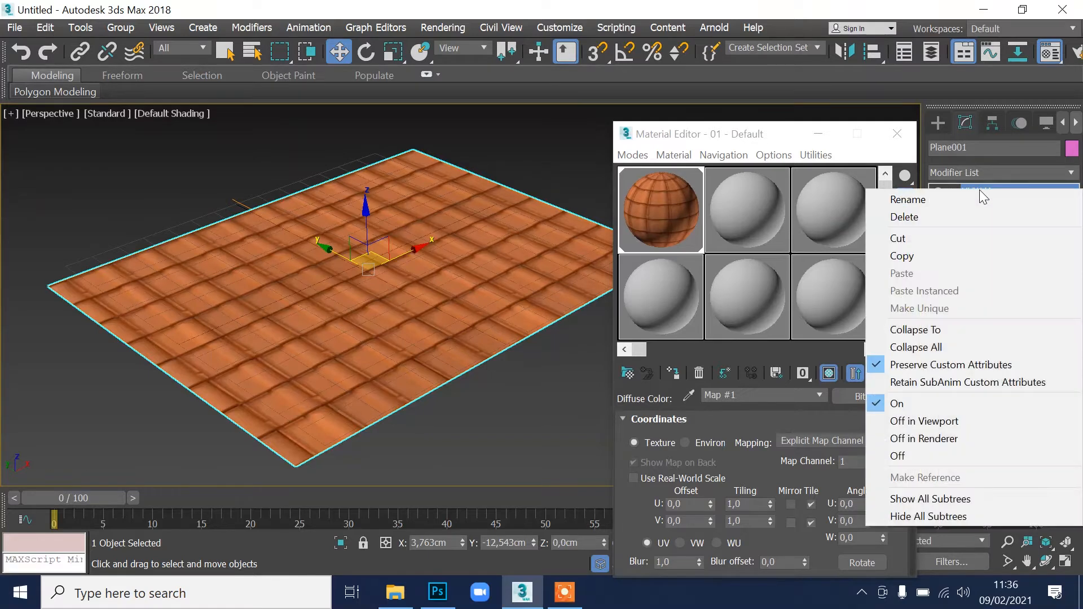
click(933, 219)
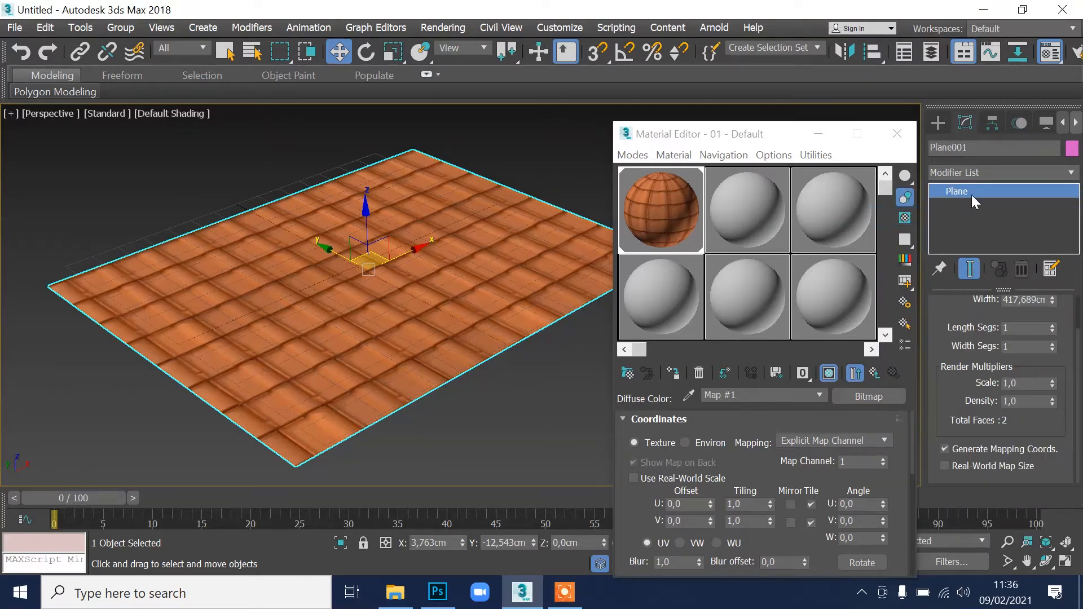
Apply a MapScaler (WSM) modifier to the plane and reduce its scale to about 157,48 cm.
click(978, 172)
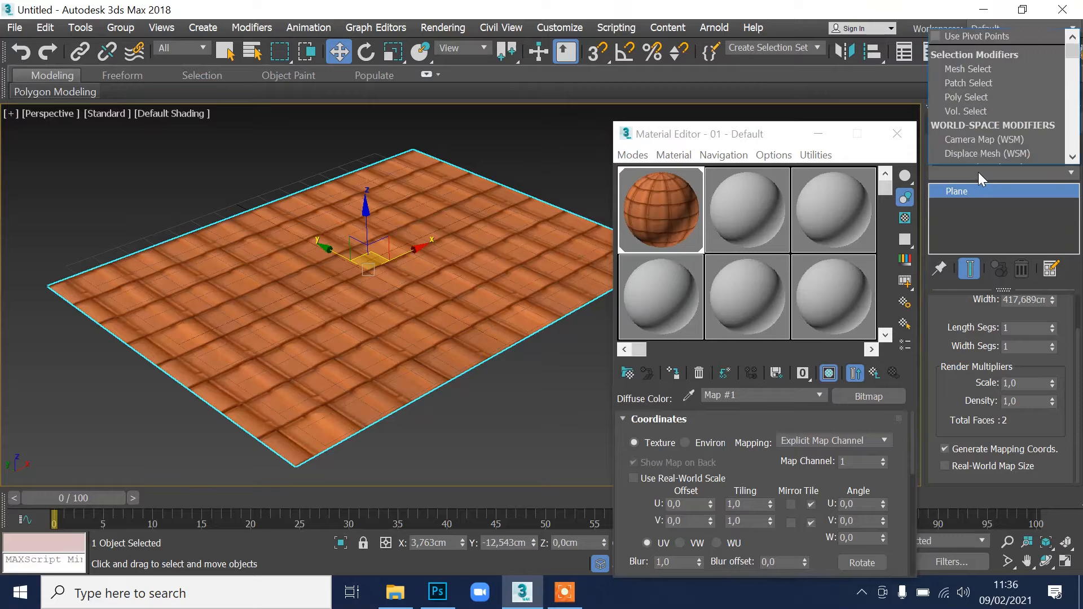
key(m)
key(m)
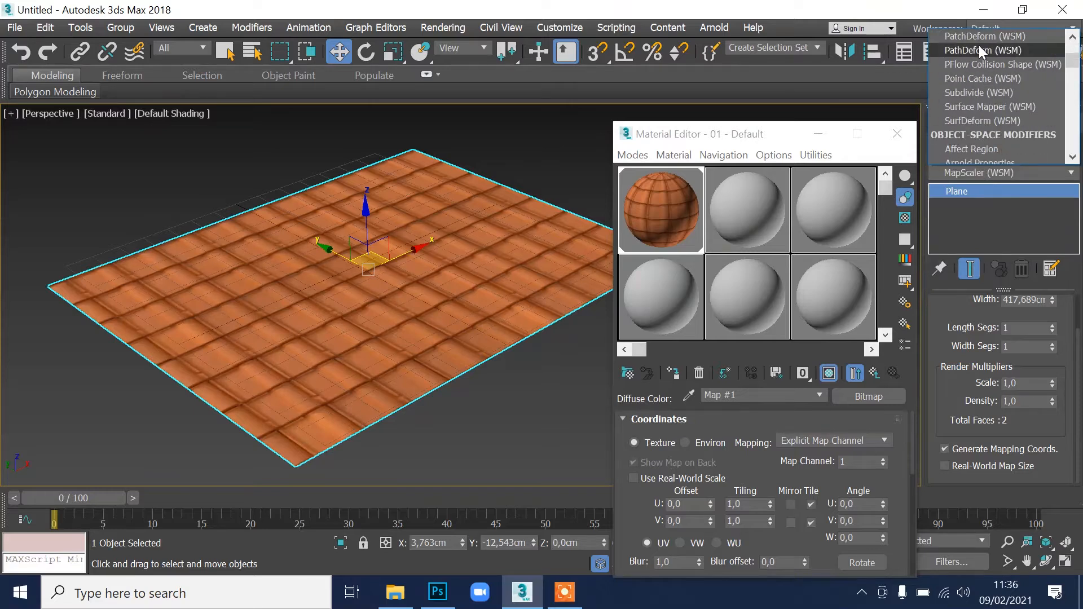
click(1071, 35)
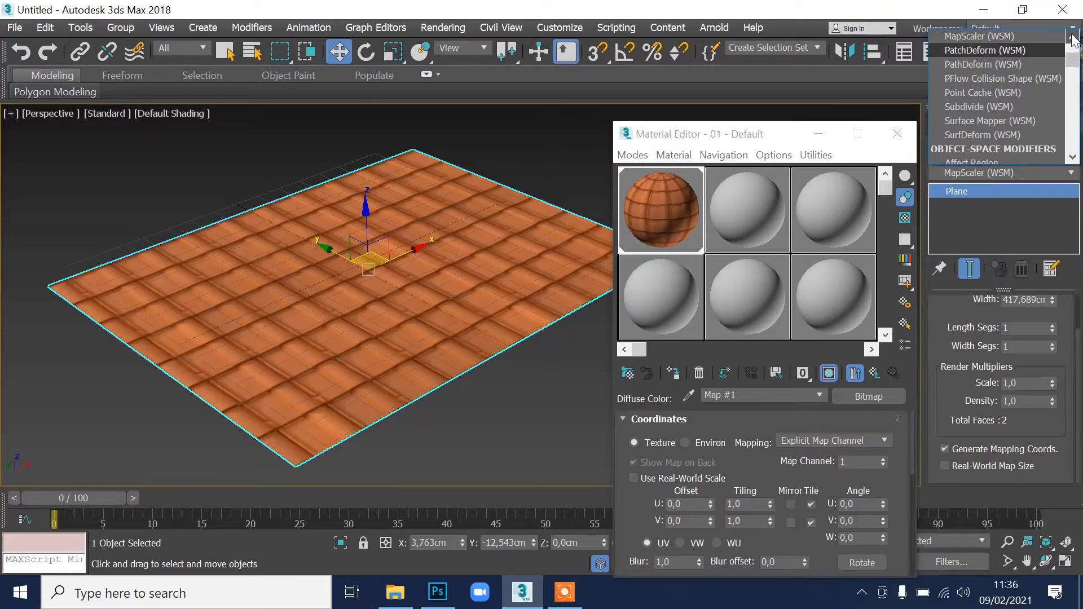
click(983, 37)
scroll(1057, 370, up, 1)
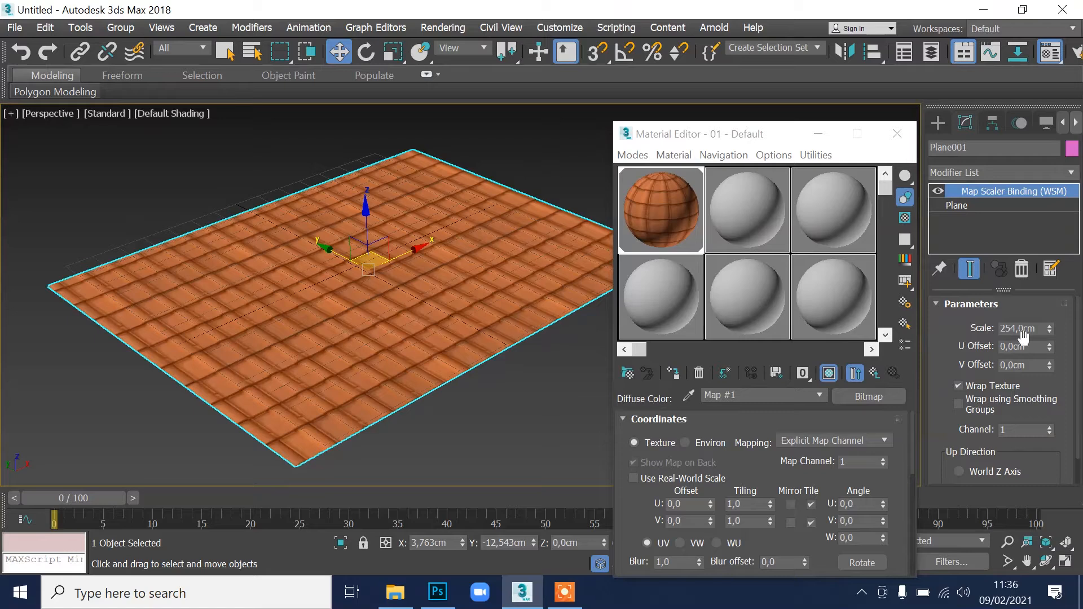
mouse_move(1051, 330)
mouse_down()
mouse_move(1058, 360)
mouse_move(1058, 349)
mouse_up()
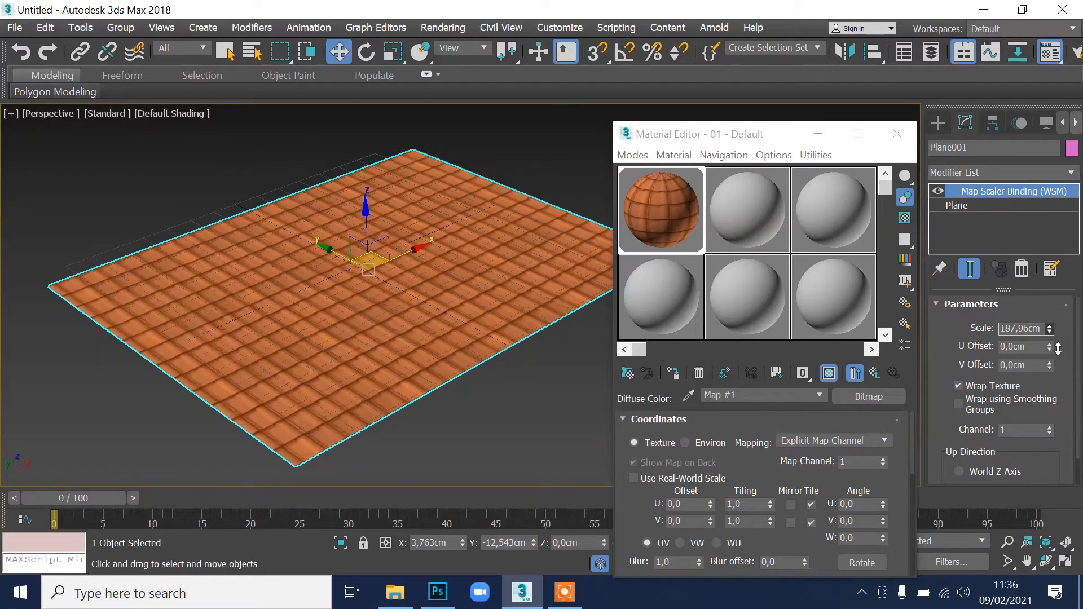
drag(1058, 348, 1058, 359)
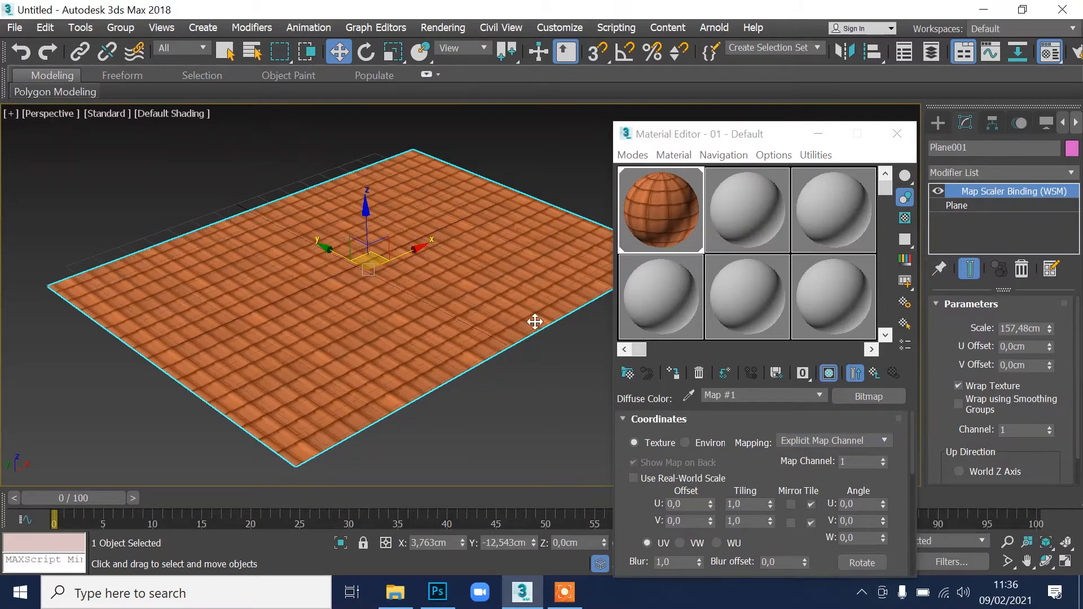
Check the roof-tile pattern up close and set the plane's Map Scaler scale to about 170,078 cm.
click(521, 427)
scroll(391, 314, up, 5)
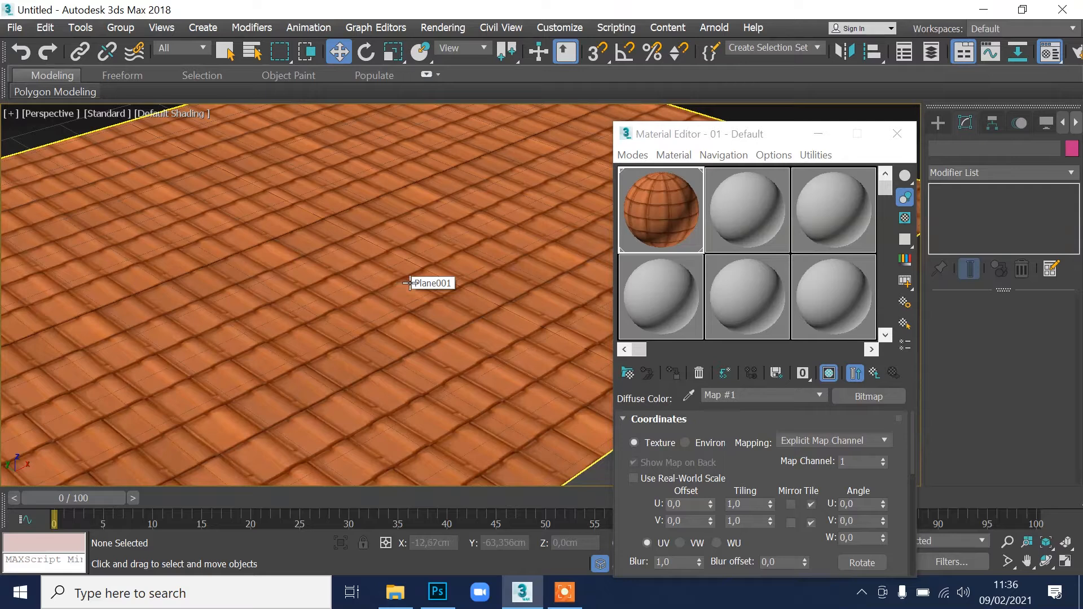
scroll(406, 282, down, 5)
scroll(418, 271, up, 1)
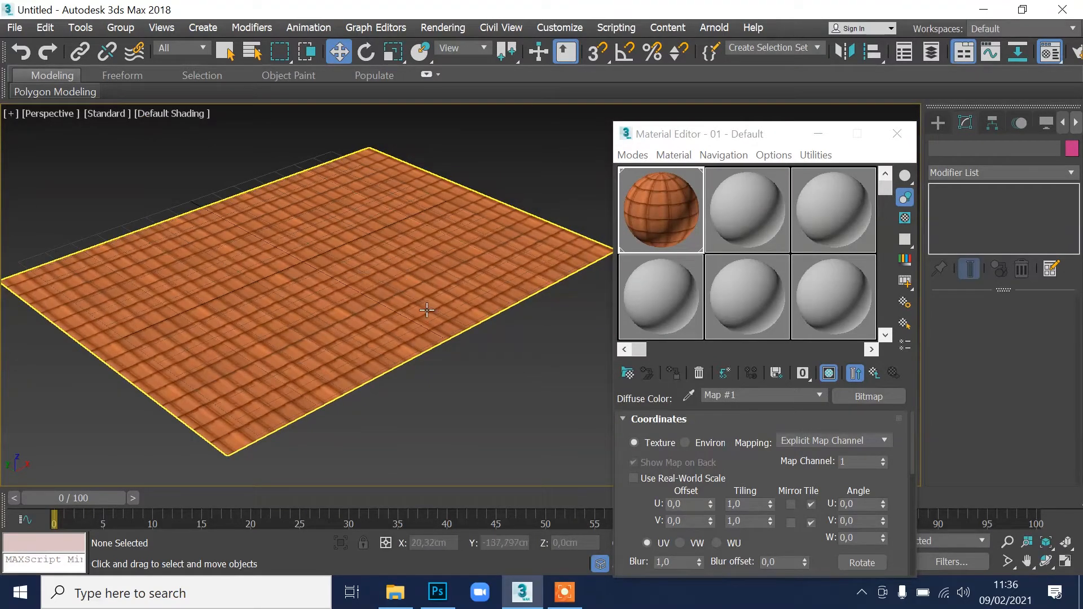
click(398, 221)
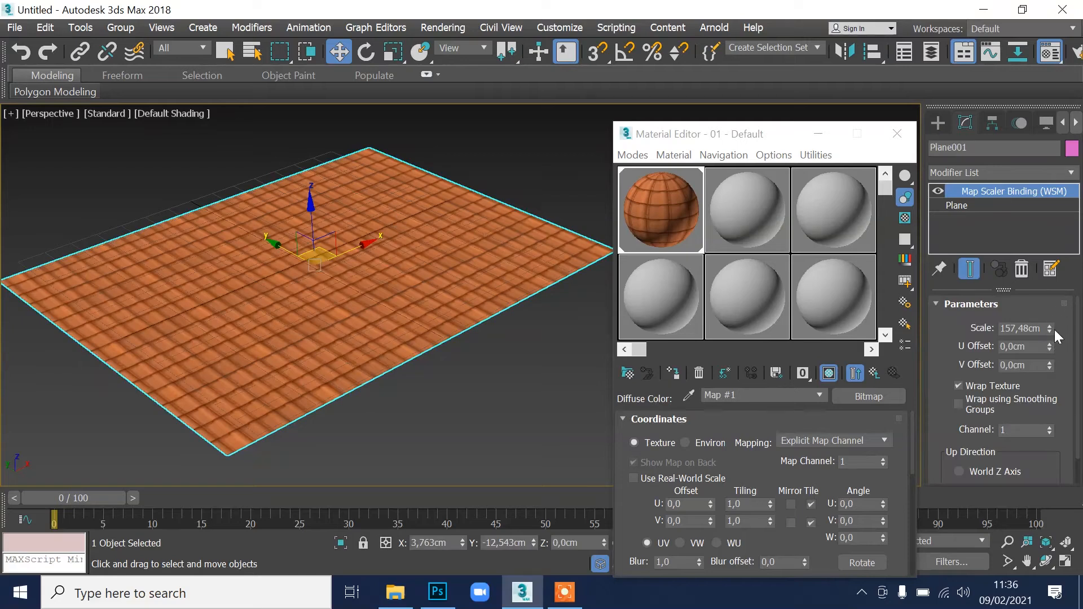
drag(1049, 328, 1072, 328)
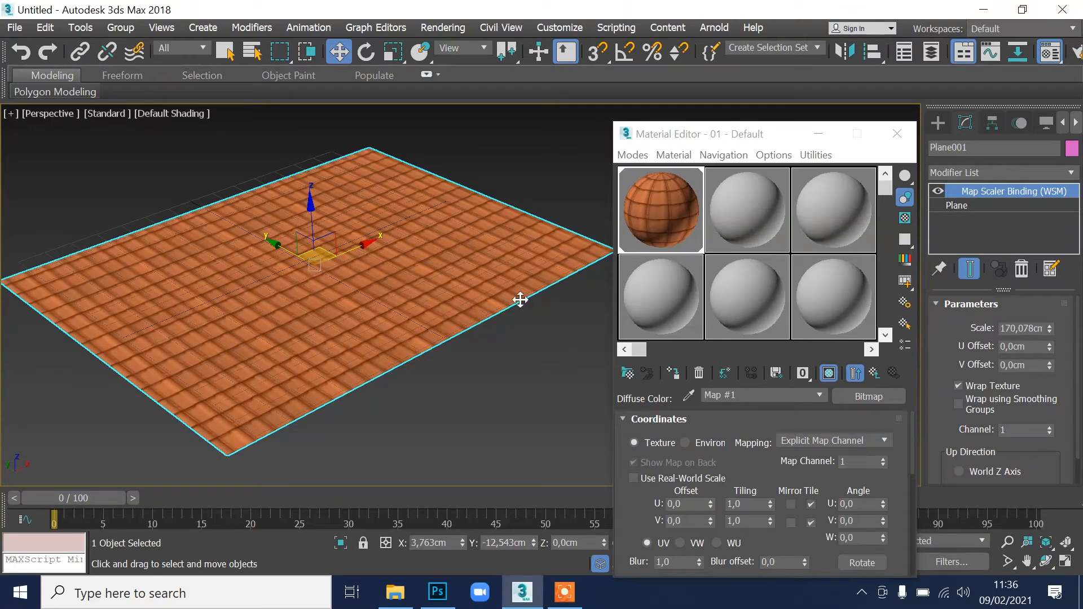
click(502, 348)
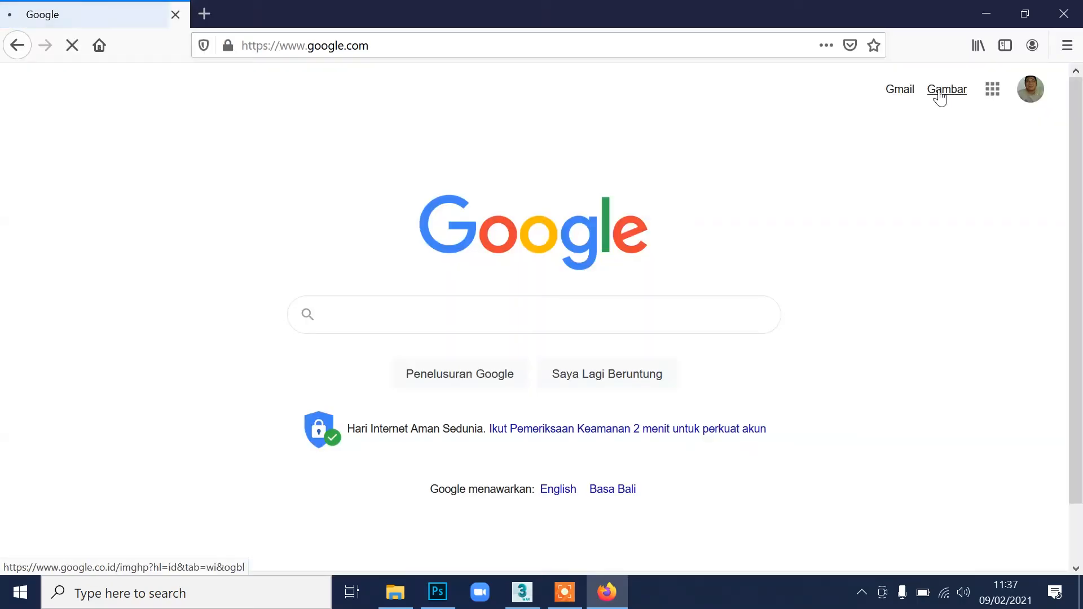
Search Google Images for "stone wall", and refine the search to "stone wall seamless texture".
click(940, 95)
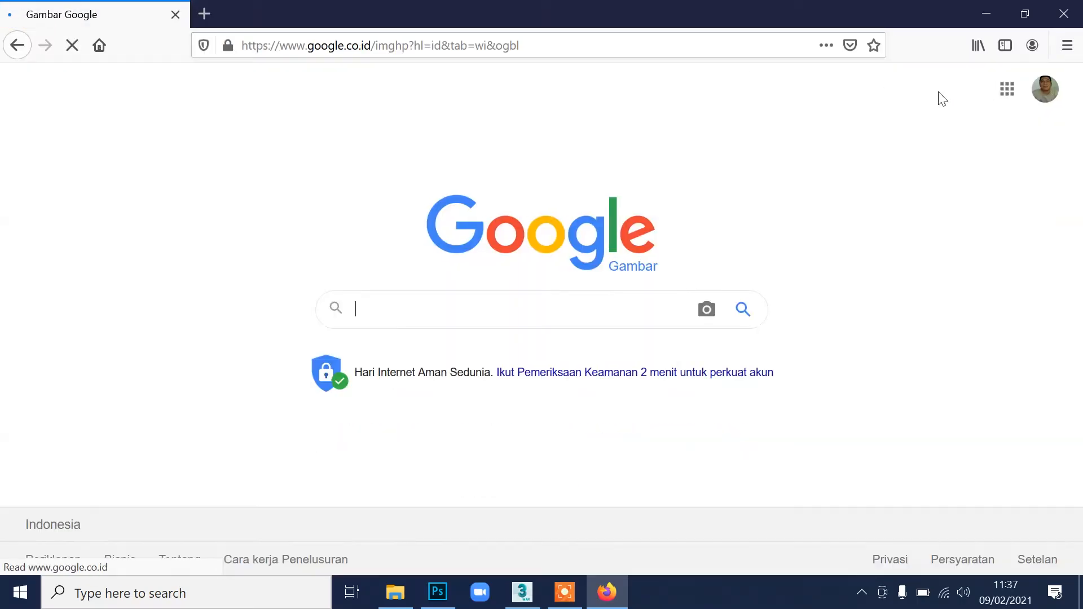
click(369, 305)
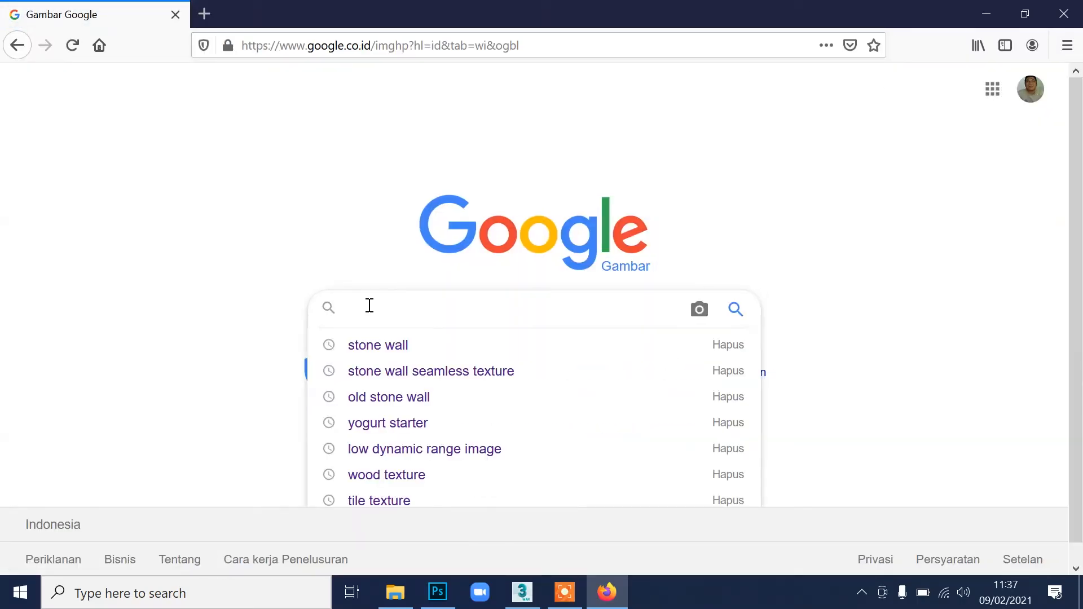
click(374, 345)
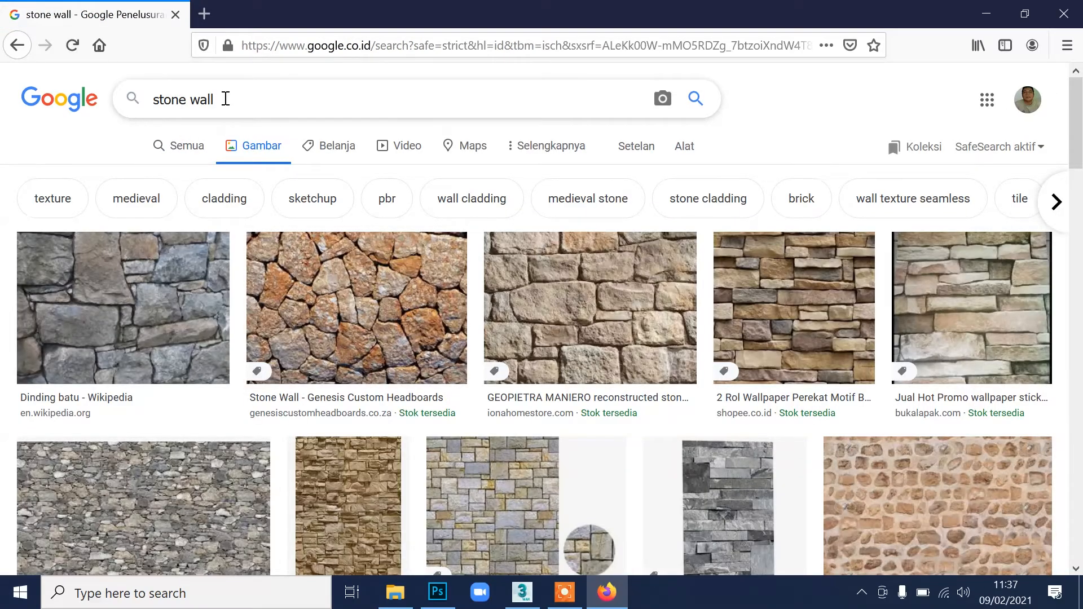
click(226, 99)
text(seamless texture)
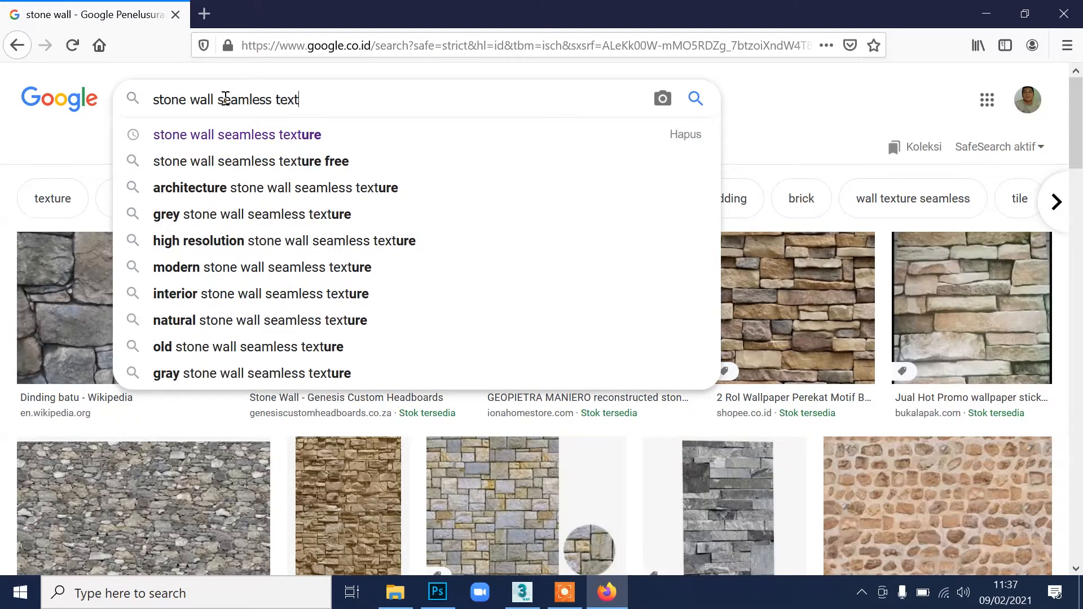
key(Return)
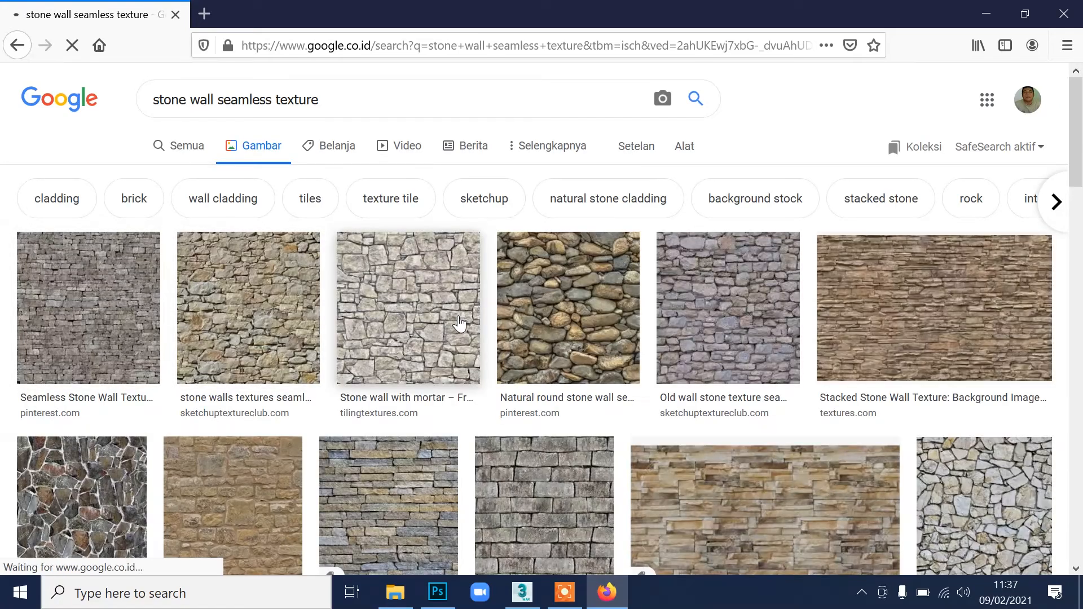
Preview the "Stone wall with mortar" image from tilingtextures.com and save it as stonewall01 in the Texturing folder.
scroll(495, 428, down, 3)
click(409, 235)
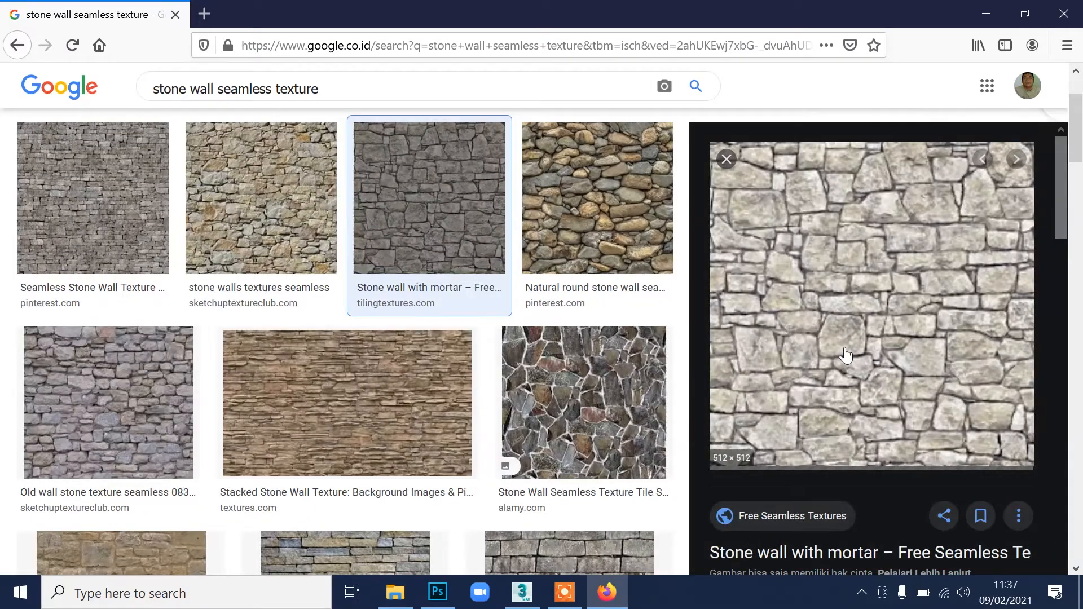
right_click(888, 281)
click(948, 466)
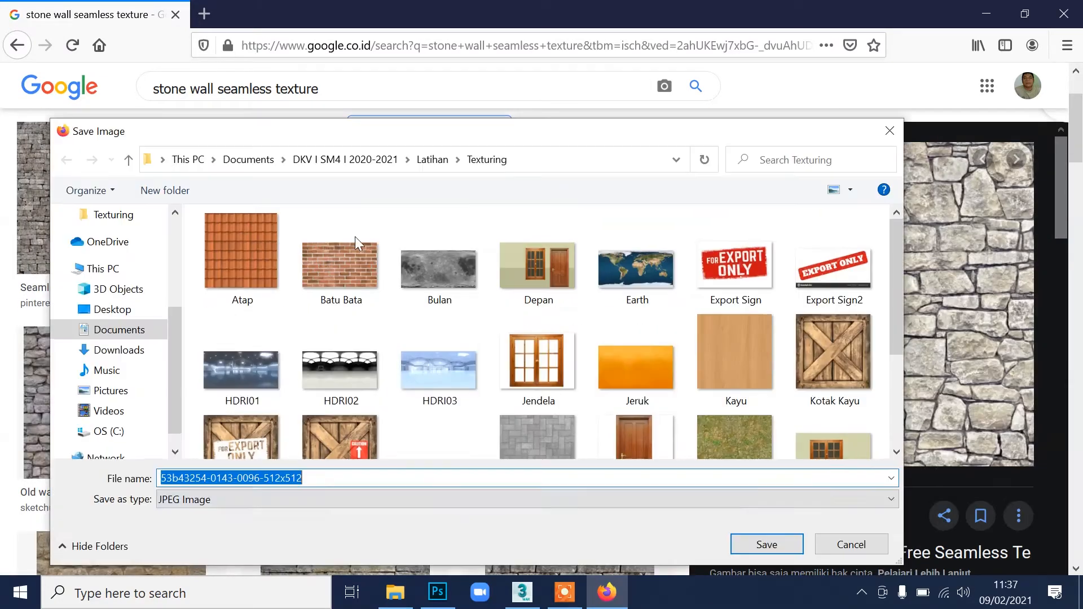
text(stonewall01)
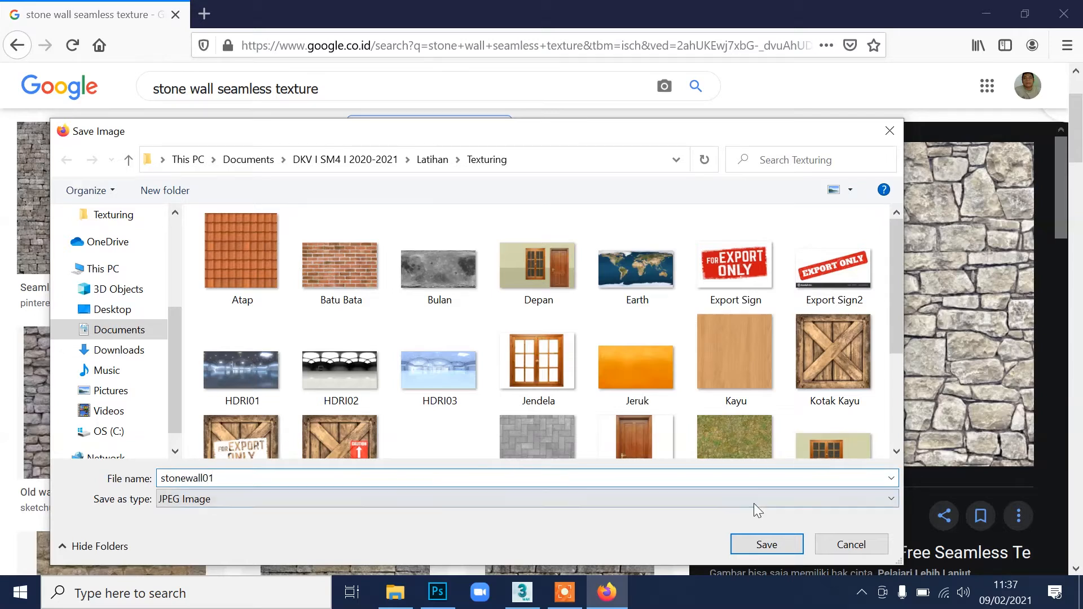
click(759, 544)
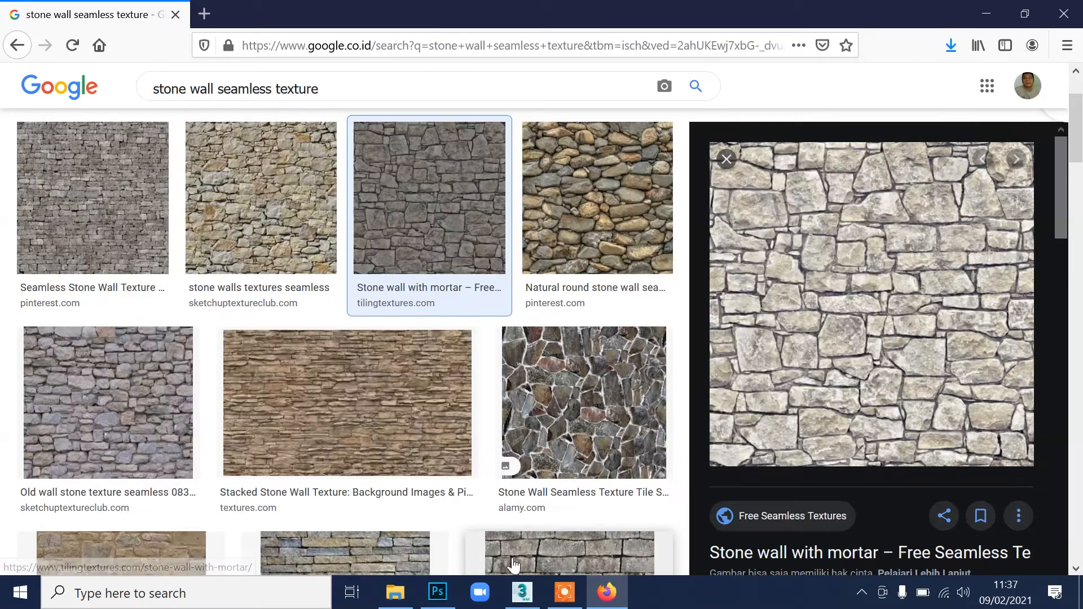
Switch to 3ds Max and load stonewall01 as a diffuse Bitmap map in the second material slot.
click(517, 592)
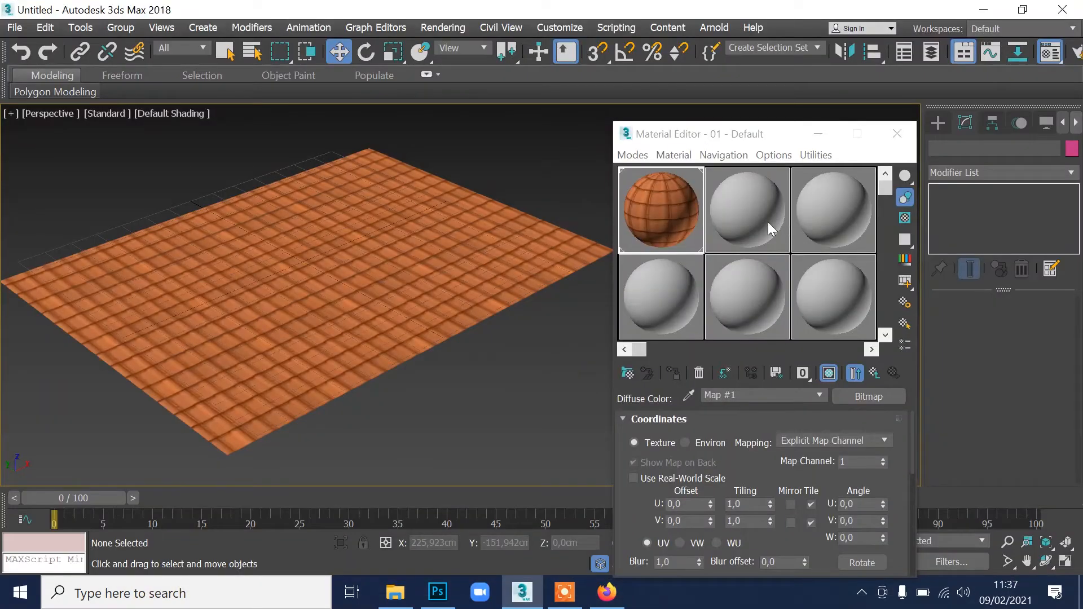
click(755, 205)
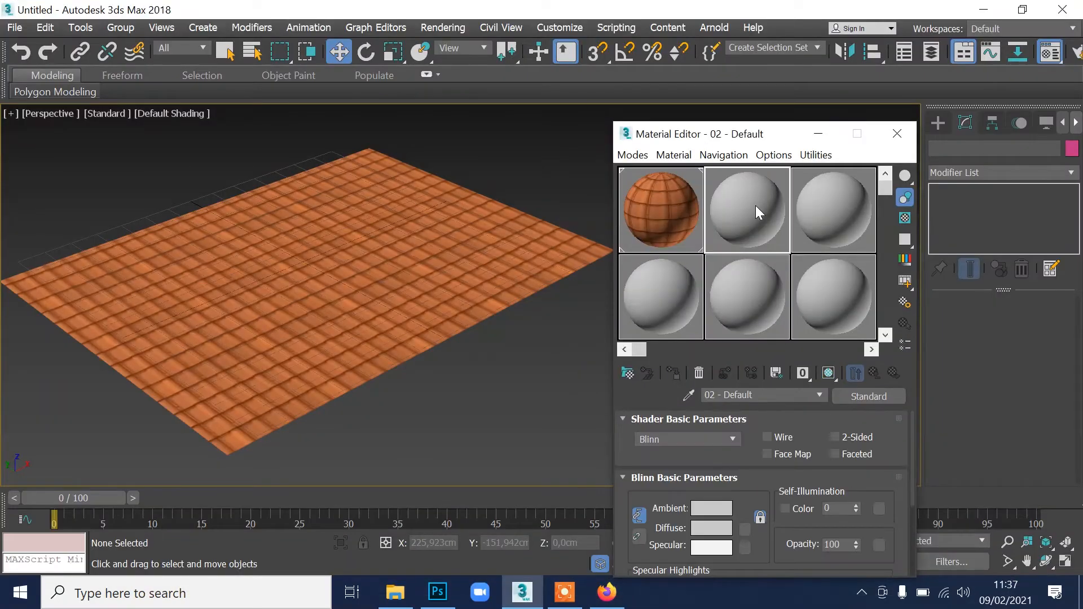
click(744, 530)
double_click(395, 108)
scroll(484, 223, down, 10)
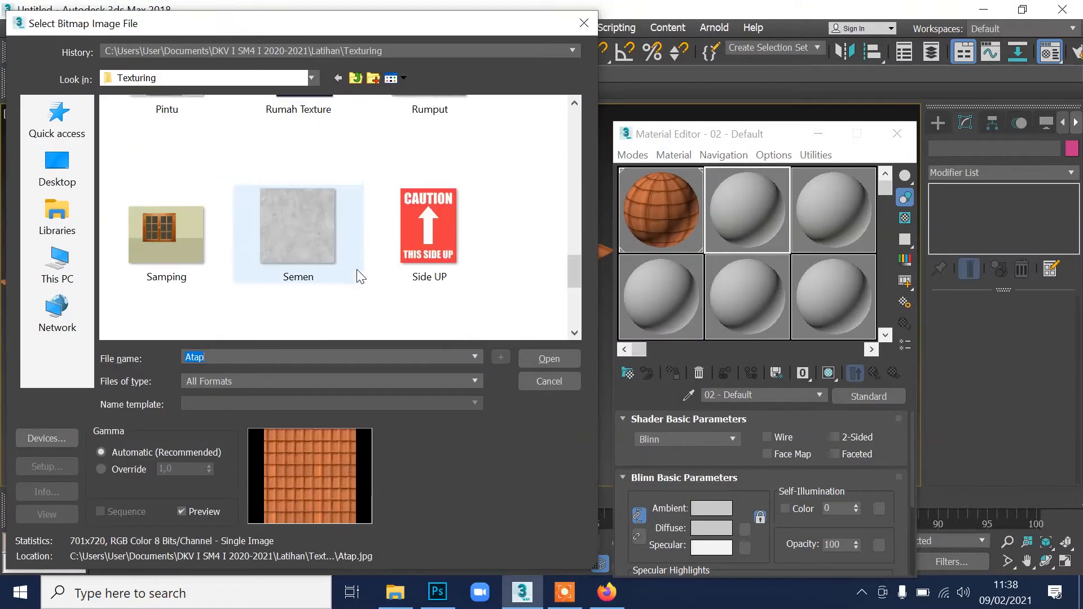
scroll(314, 288, down, 3)
click(314, 292)
click(539, 358)
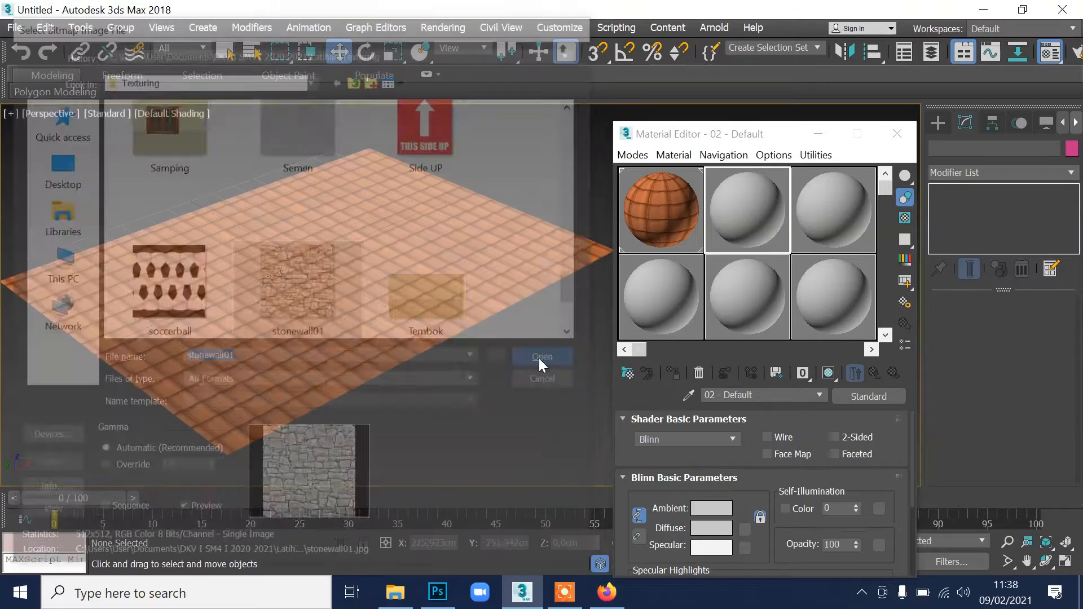
Apply the stone wall material to the plane, show its texture in the viewport, and check the pattern up close.
drag(475, 260, 420, 247)
click(828, 372)
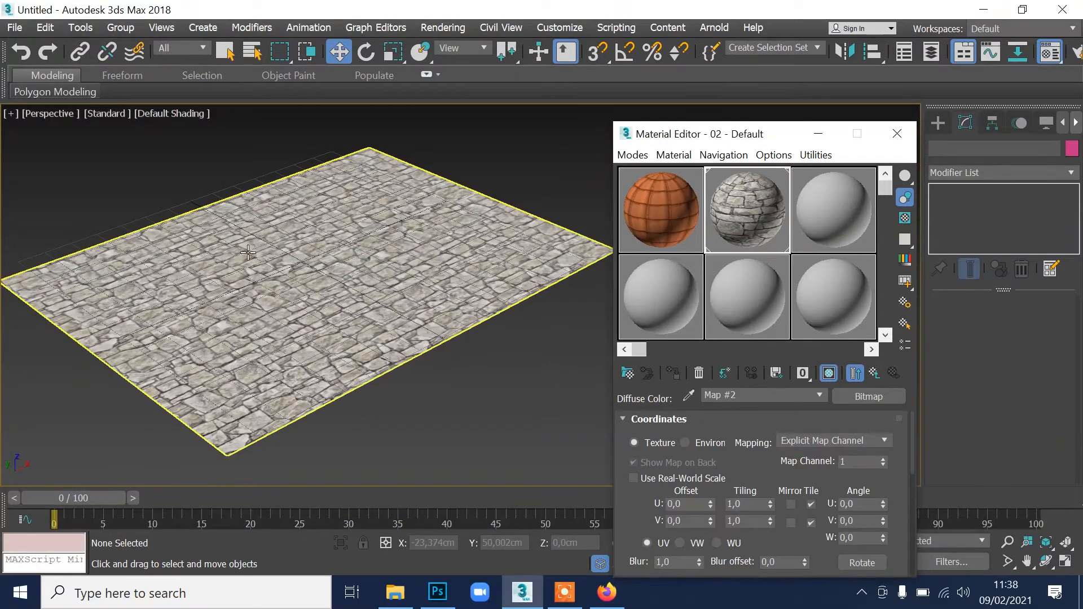
scroll(248, 252, up, 5)
scroll(263, 253, down, 5)
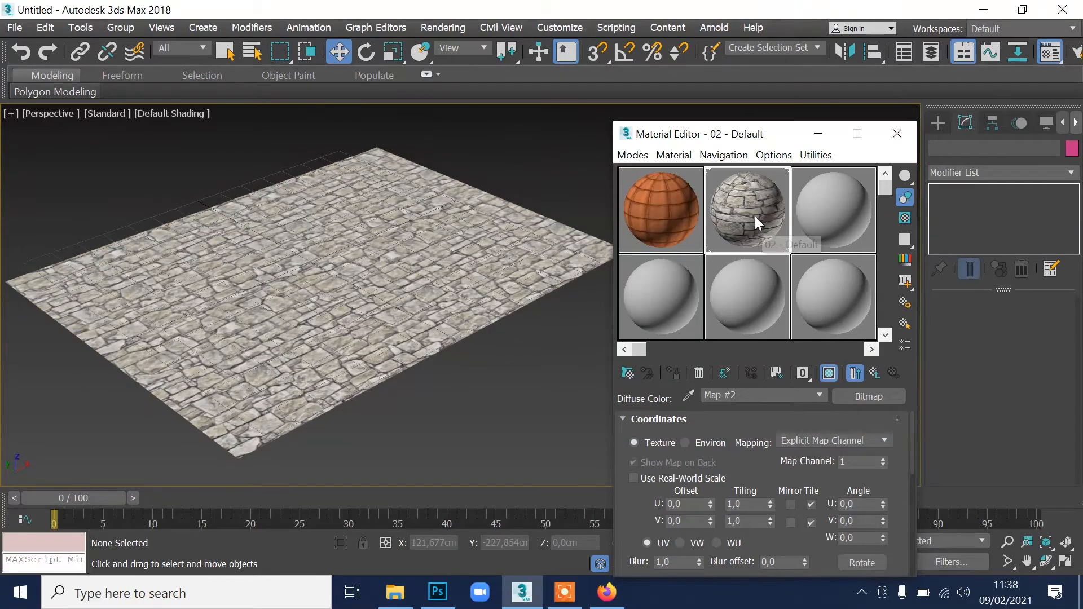
Select the plane, slightly adjust its Map Scaler scale, and deselect it.
click(235, 257)
drag(1051, 337, 1058, 332)
click(531, 394)
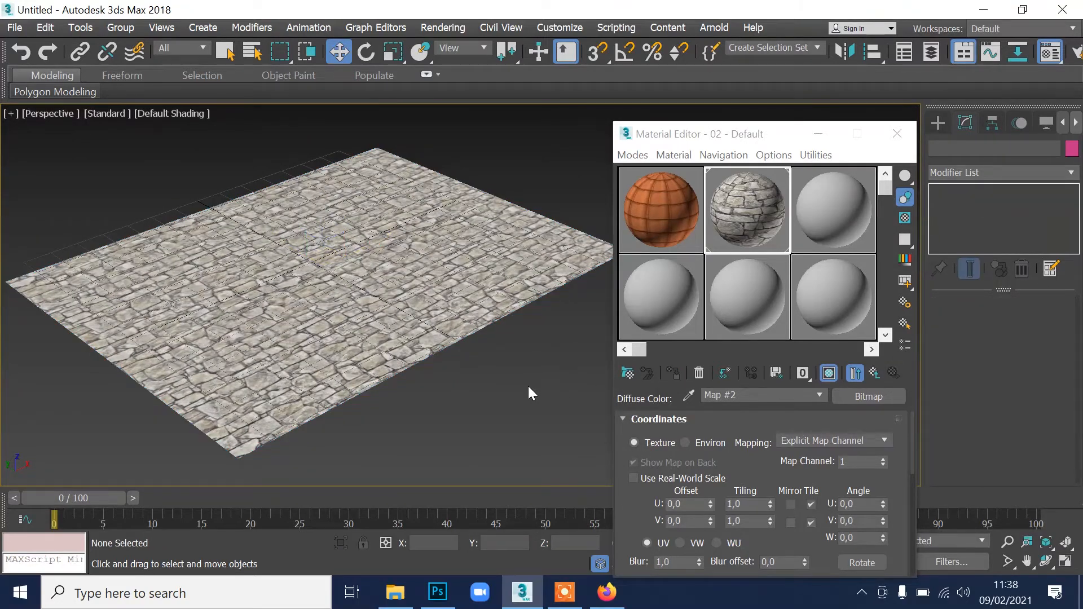
Switch back to Firefox and shorten the image search to "stone wall".
click(606, 592)
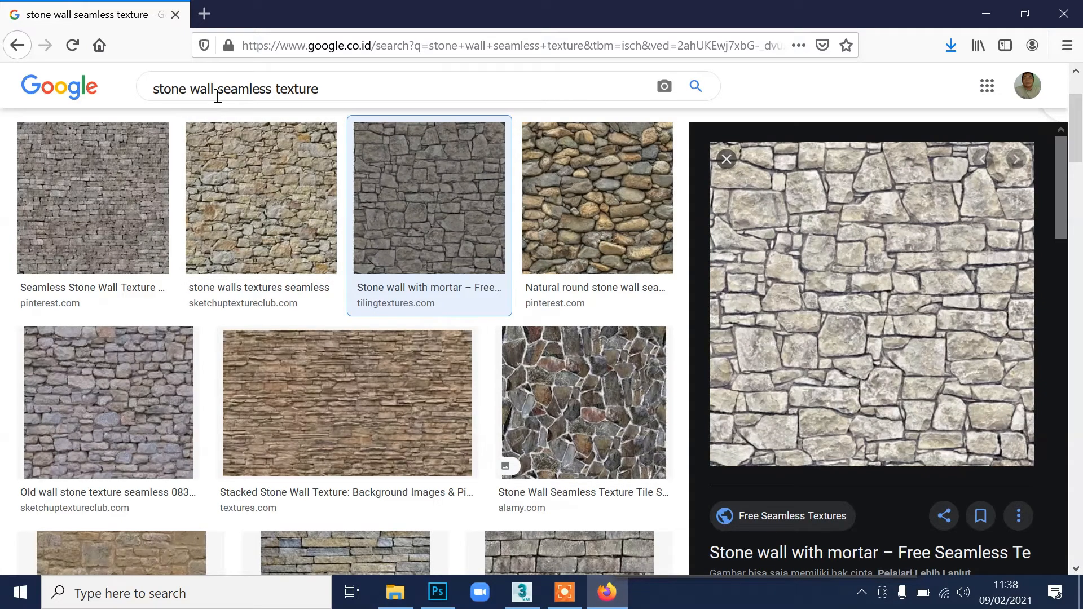
drag(217, 93, 400, 90)
key(BackSpace)
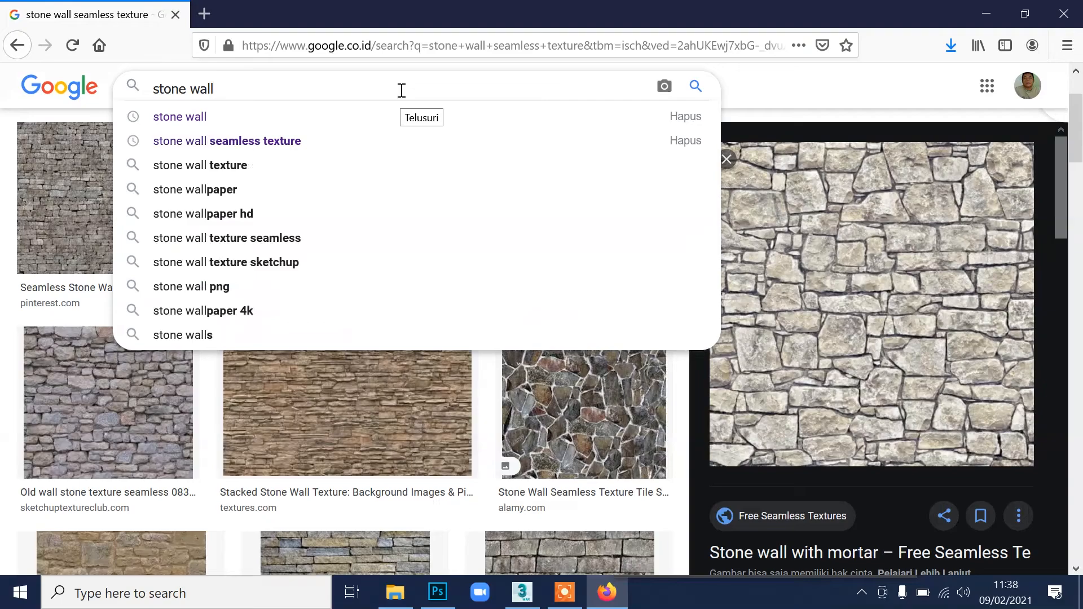
key(Return)
Browse the stone wall results, preview the Wikipedia dry stone wall photo, and open its full set of related images.
scroll(620, 386, down, 16)
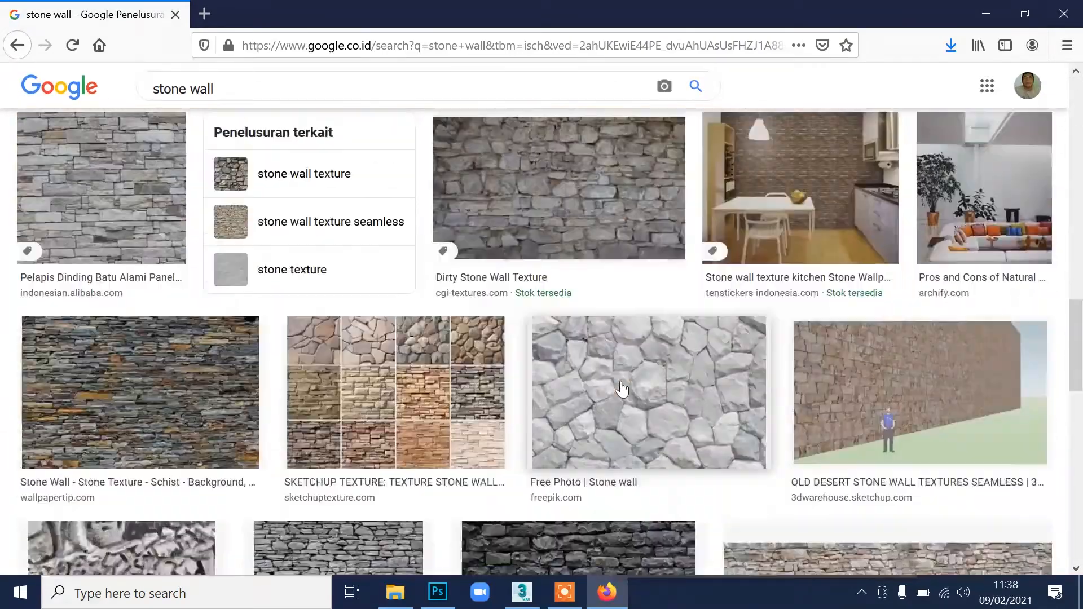
scroll(957, 235, down, 4)
click(620, 203)
scroll(878, 469, down, 10)
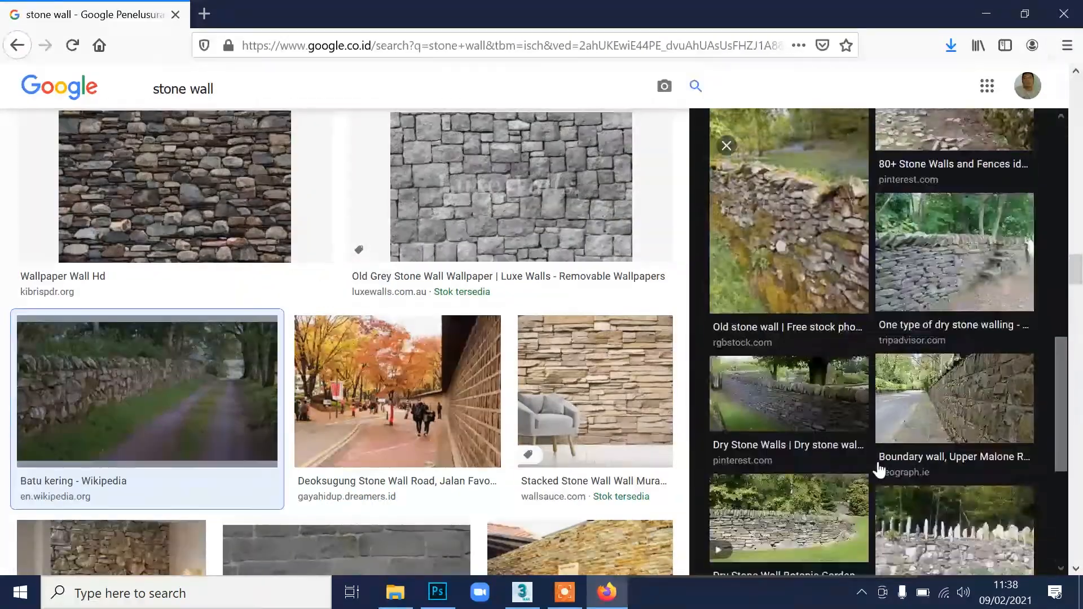
click(871, 548)
scroll(463, 358, down, 5)
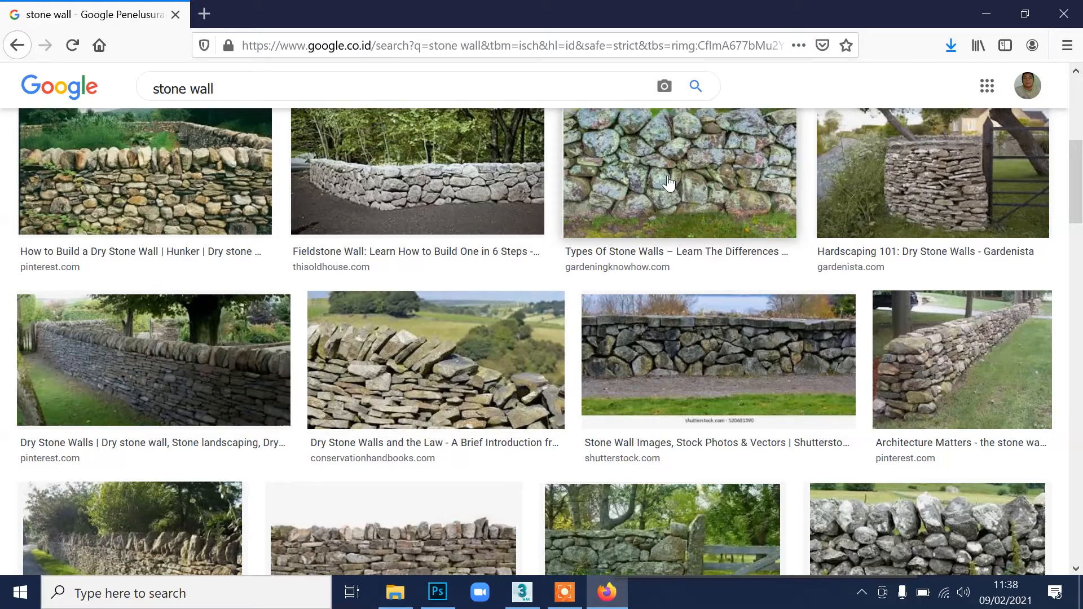
Examine several dry stone wall photos and their related images for a suitable wall texture.
click(669, 183)
scroll(770, 311, down, 8)
click(770, 312)
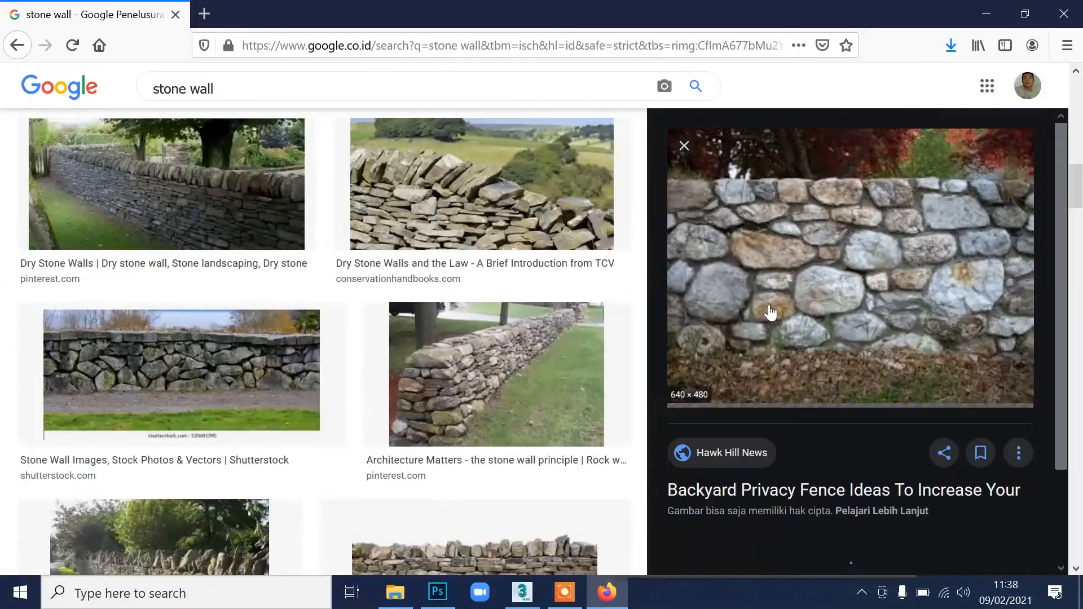
scroll(387, 367, down, 5)
click(387, 367)
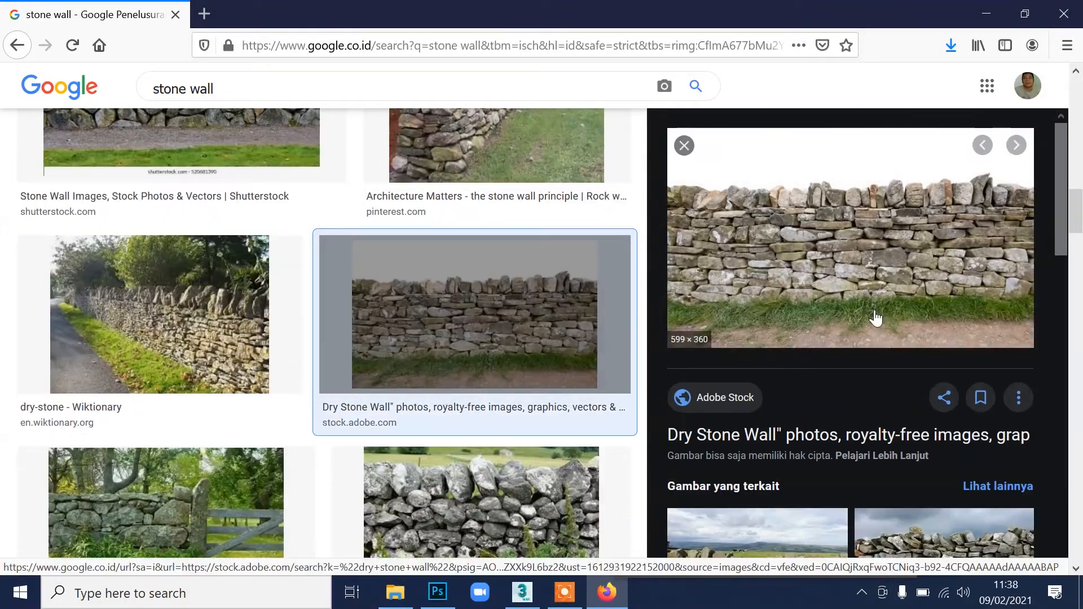
scroll(876, 318, down, 10)
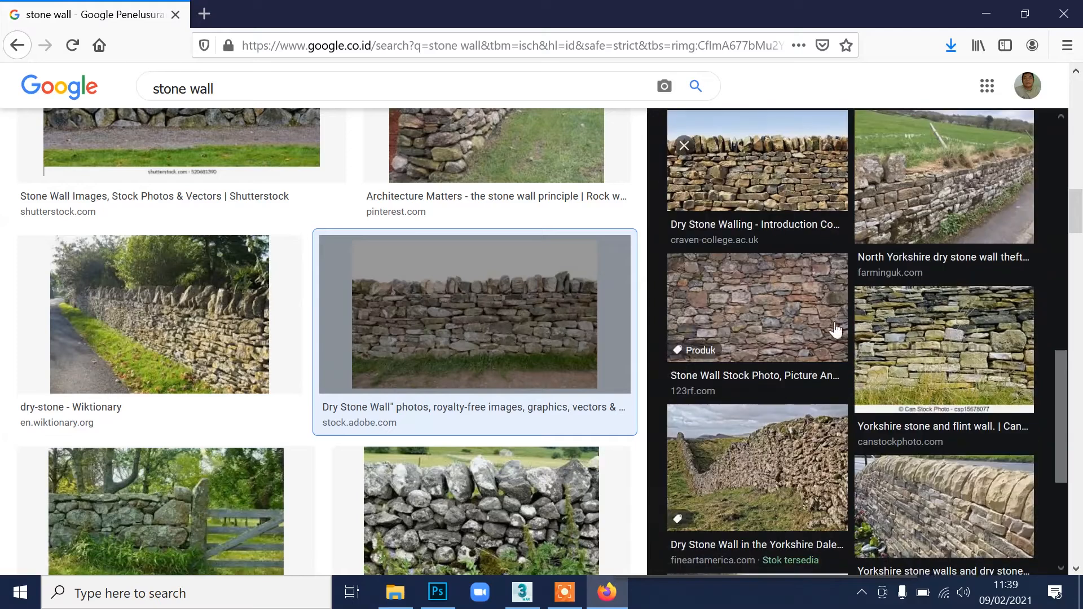
click(981, 353)
scroll(763, 314, down, 8)
click(761, 314)
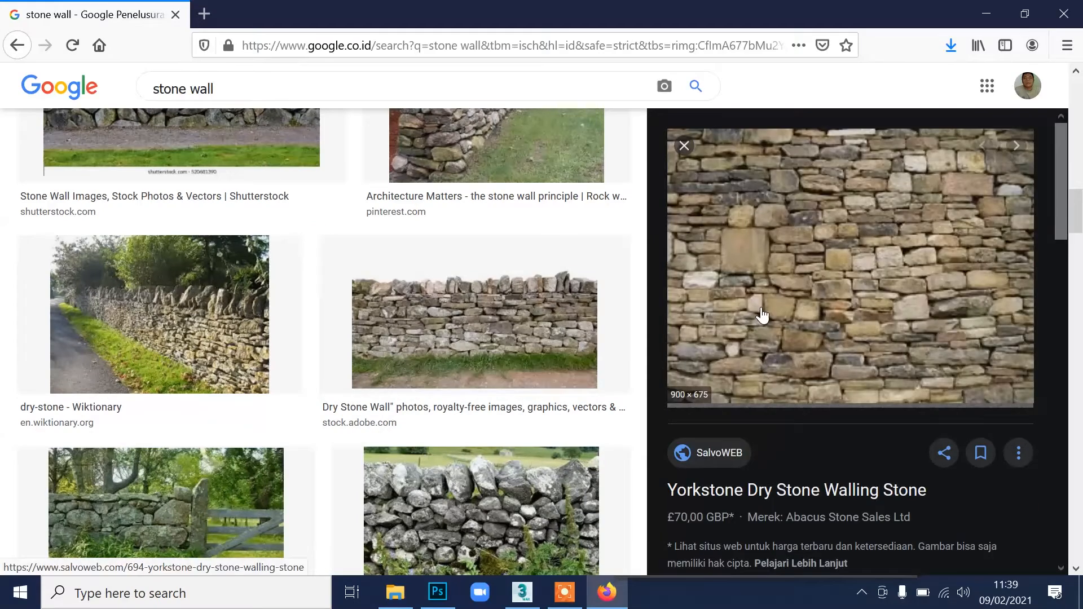
scroll(771, 325, down, 5)
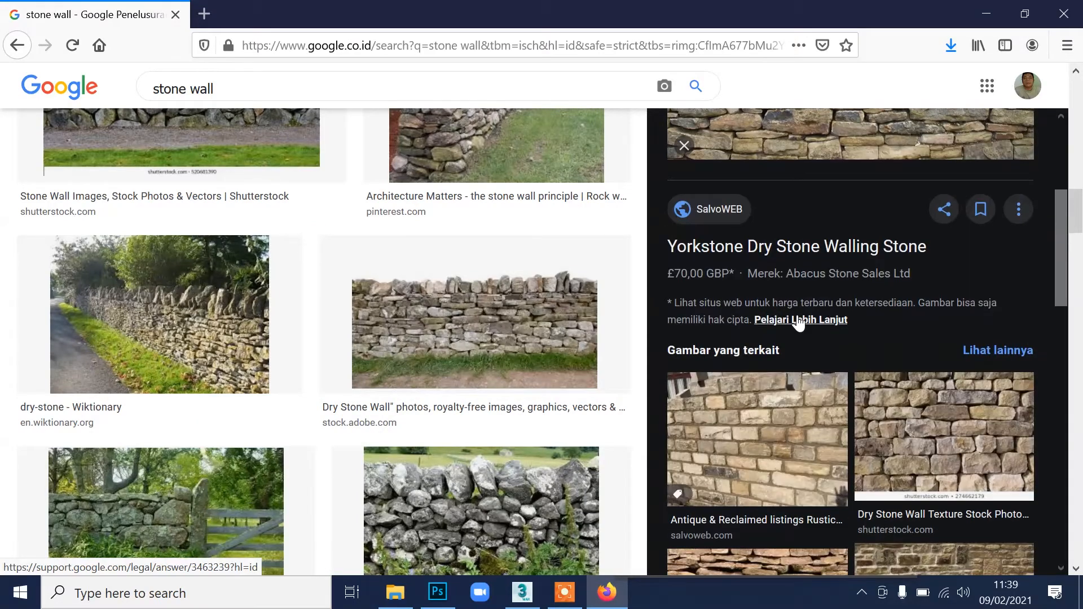
click(763, 425)
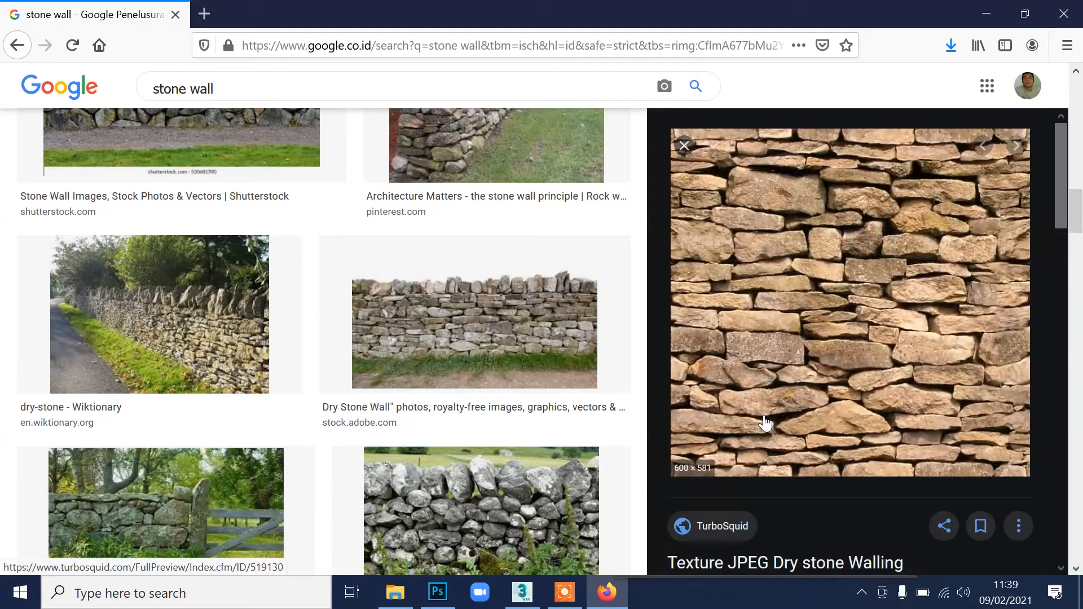
scroll(764, 423, down, 5)
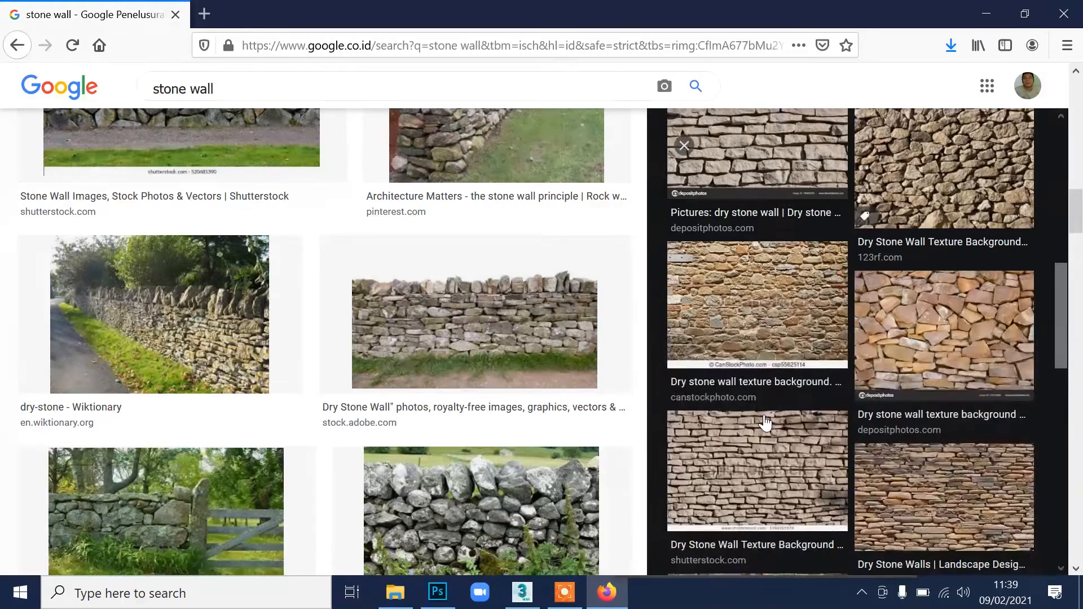
Reopen the Adobe Stock dry stone wall photo and preview "Yorkstone Dry Stone Walling Stone" from its related images.
click(519, 500)
click(471, 253)
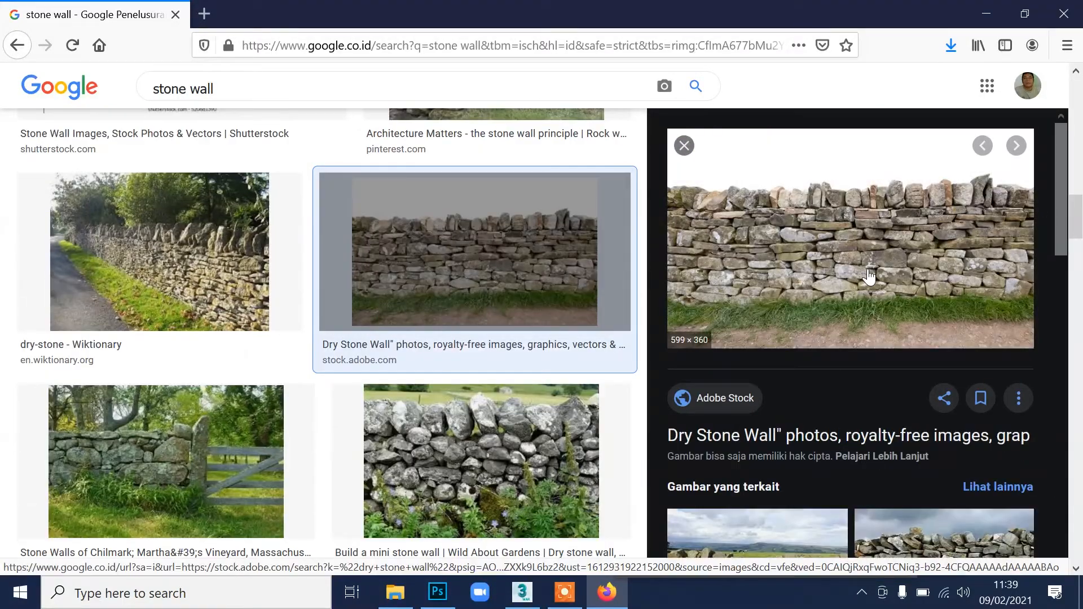
scroll(764, 407, down, 5)
scroll(765, 407, down, 7)
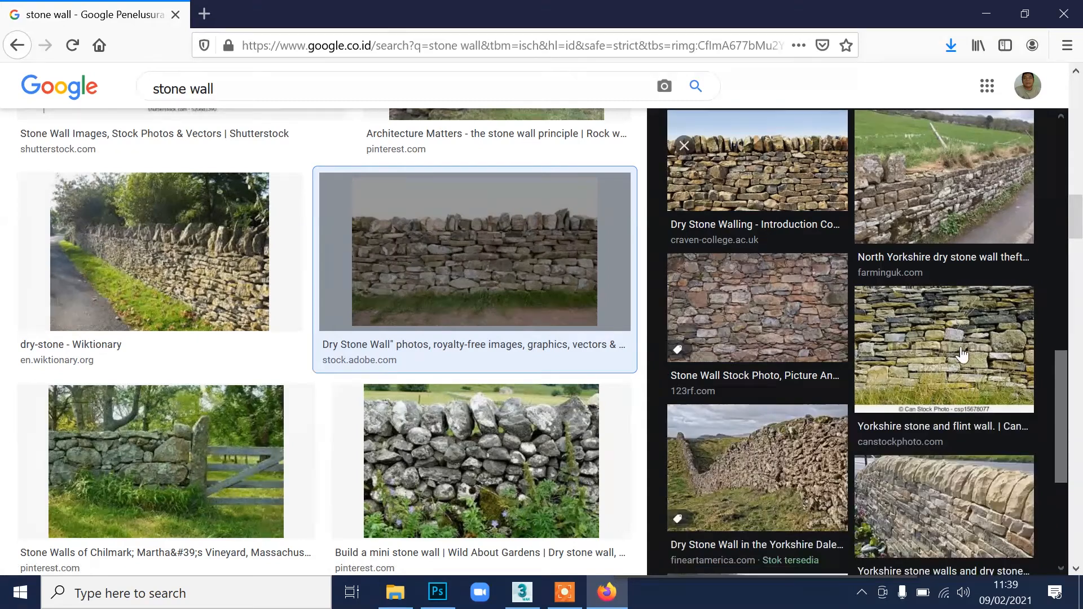
click(962, 400)
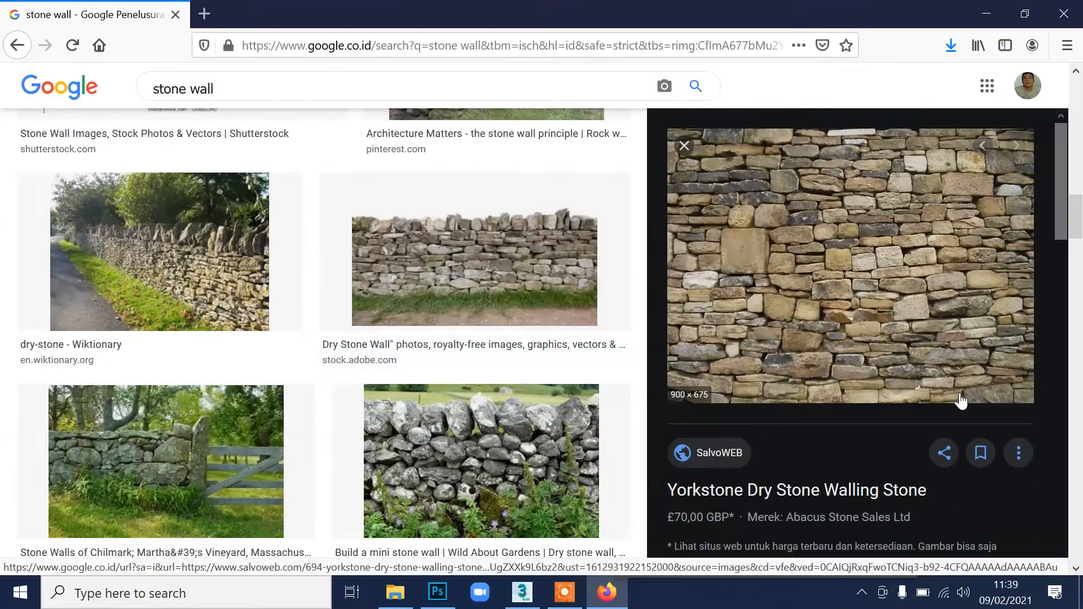
Save the Yorkstone image as Stonewall02 in the Texturing folder and switch back to 3ds Max.
right_click(870, 273)
click(942, 459)
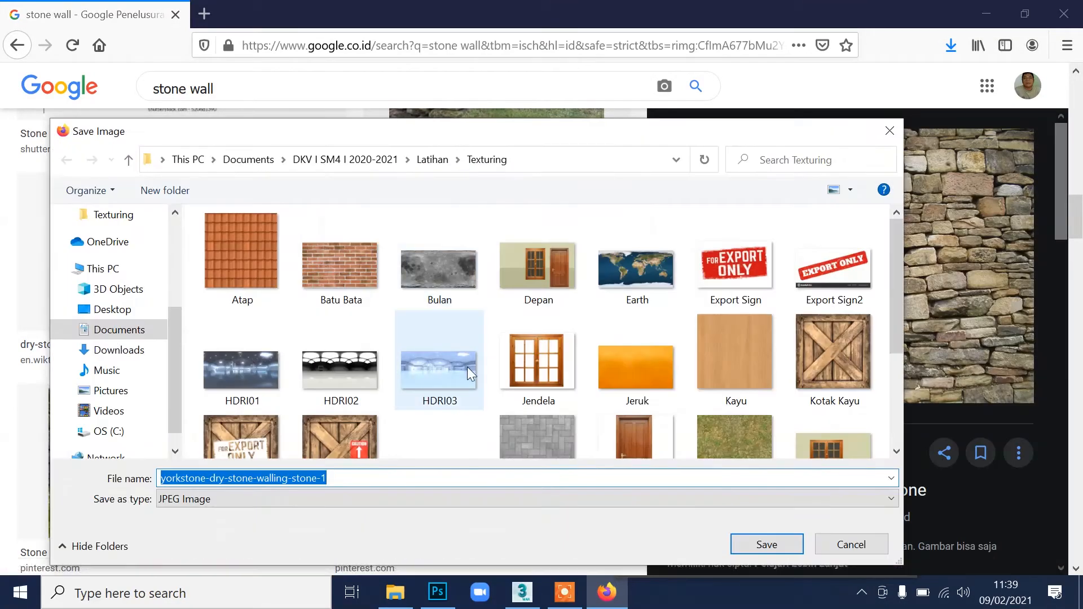
text(St)
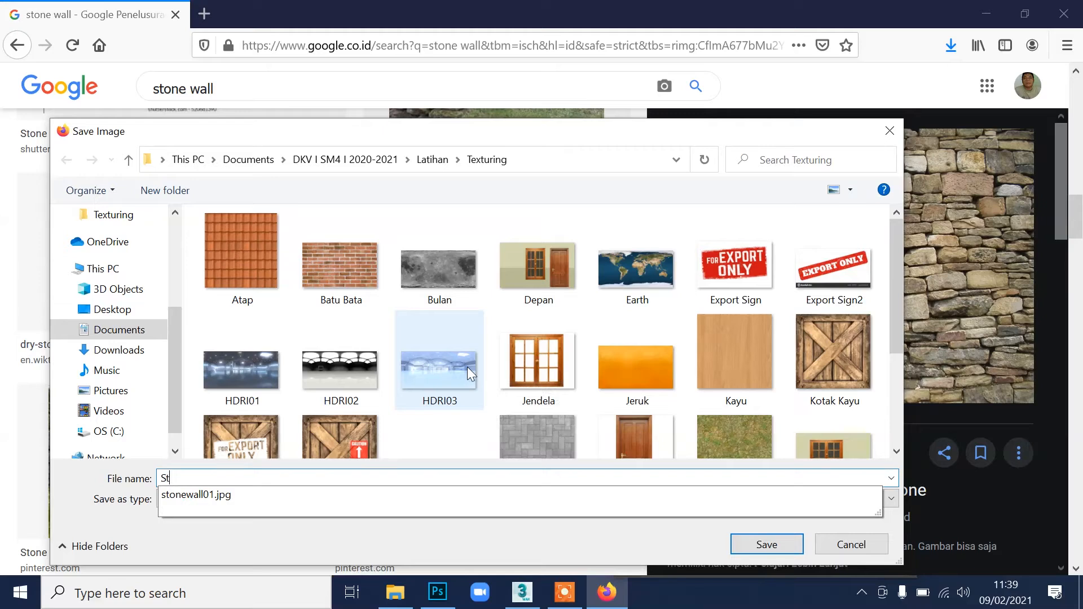
text(onewall02)
key(Return)
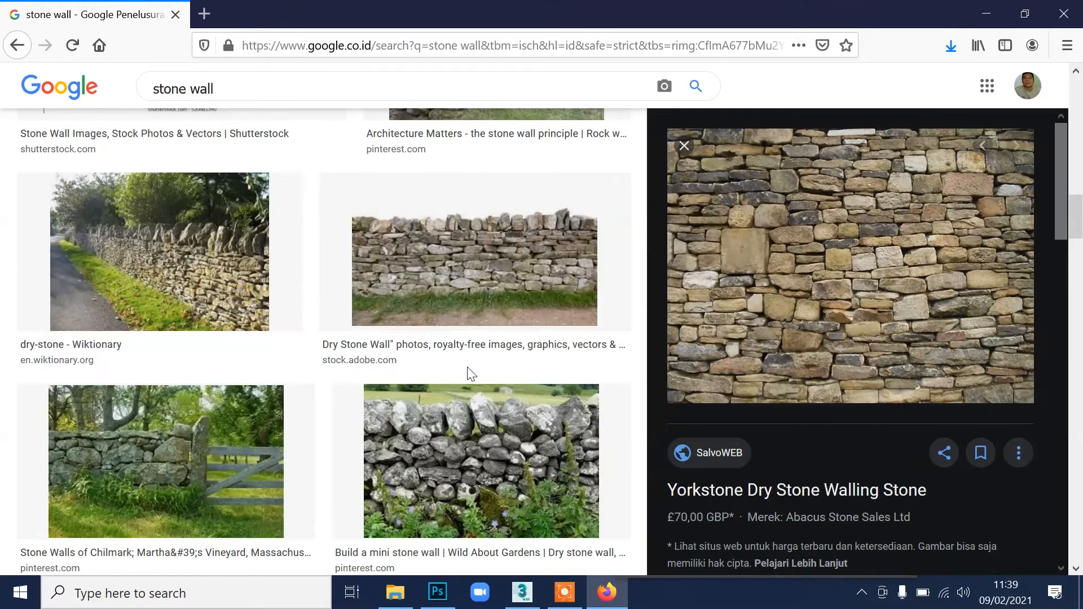
click(522, 592)
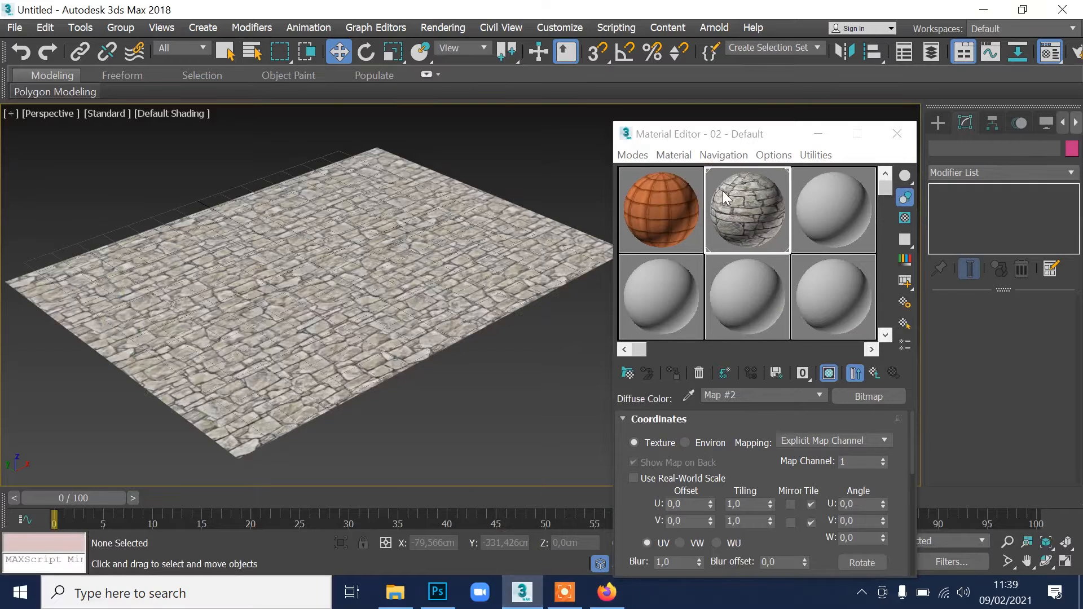
Replace the bitmap of the second material's diffuse map with Stonewall02 from the Texturing folder.
click(744, 206)
drag(744, 138, 739, 62)
drag(772, 461, 777, 329)
click(750, 413)
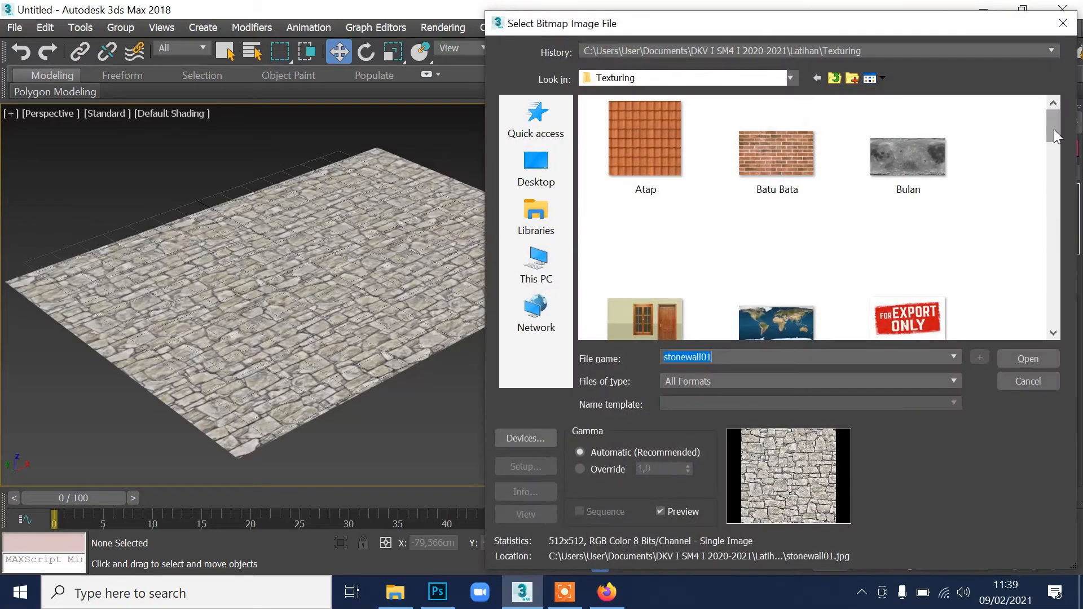
drag(1052, 130, 1054, 320)
click(907, 134)
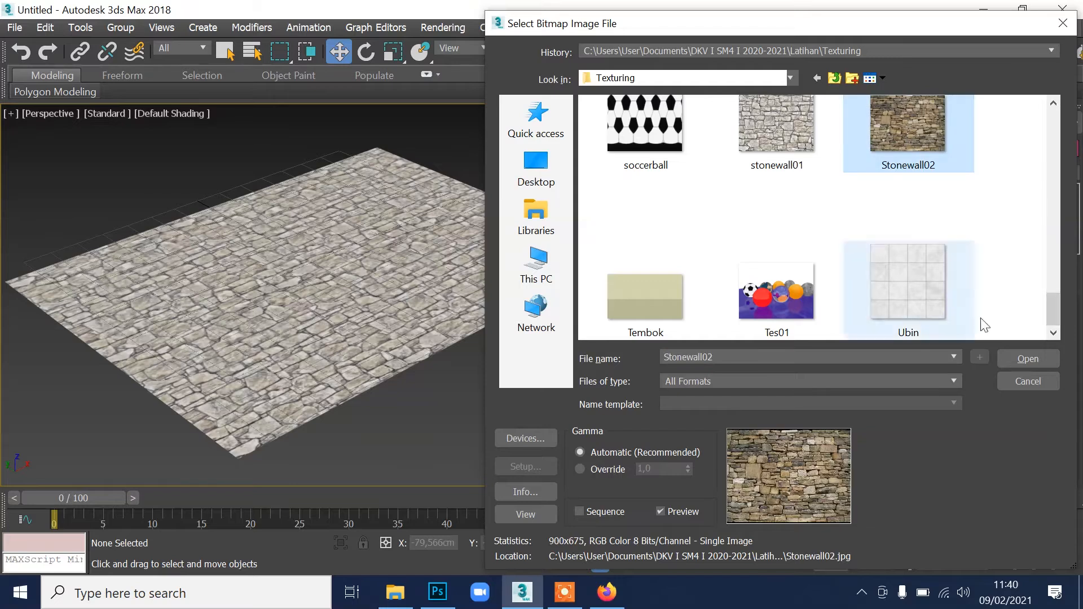
click(1024, 357)
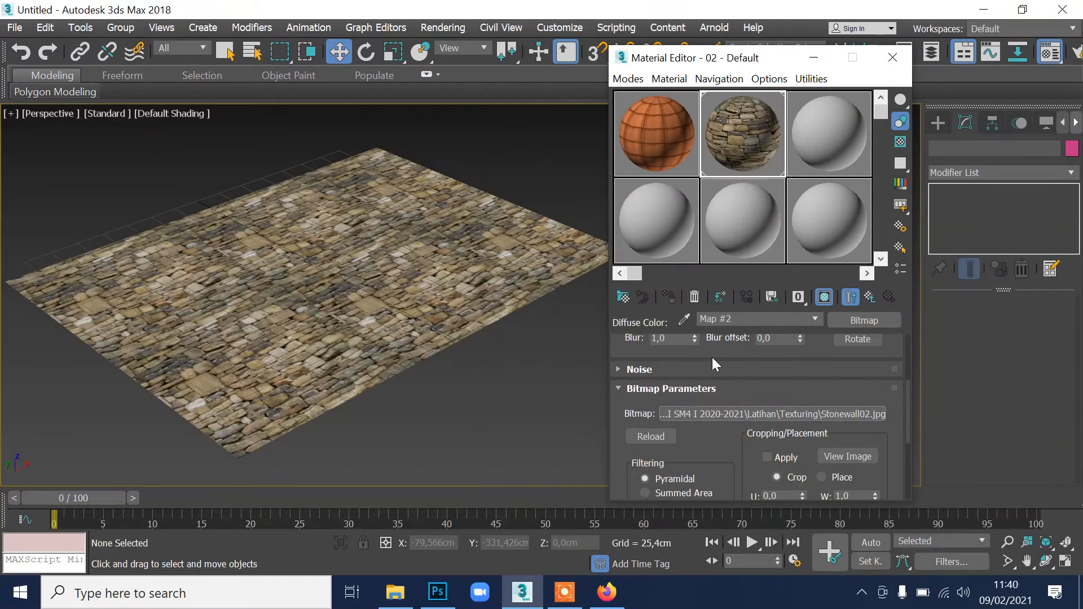
Examine the textured plane up close from several angles for visible seams between the Stonewall02 tiles.
scroll(304, 332, up, 5)
scroll(452, 227, down, 4)
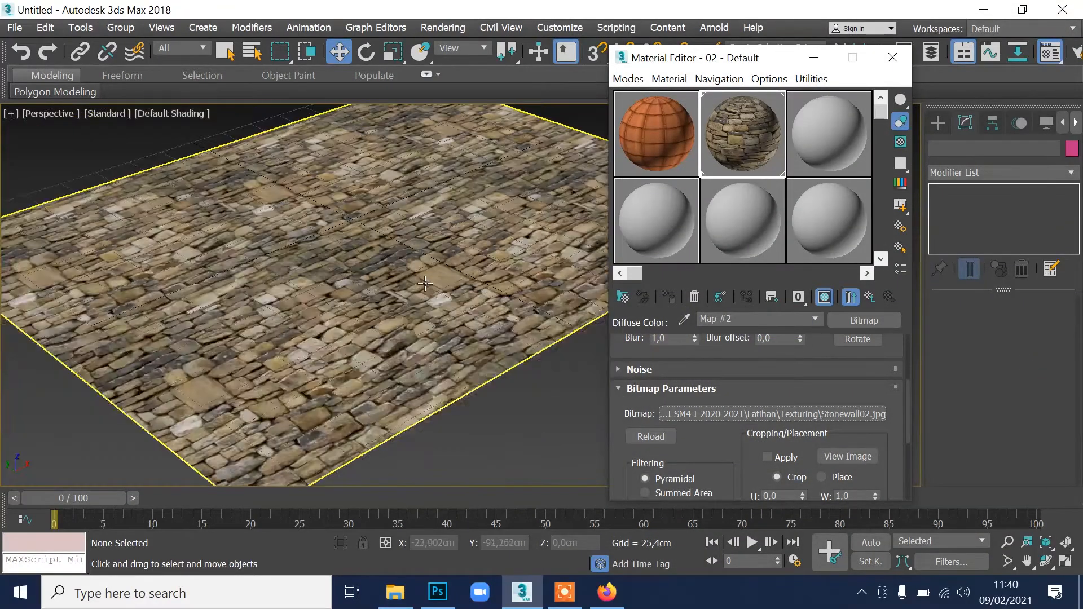
click(1048, 561)
drag(418, 345, 451, 359)
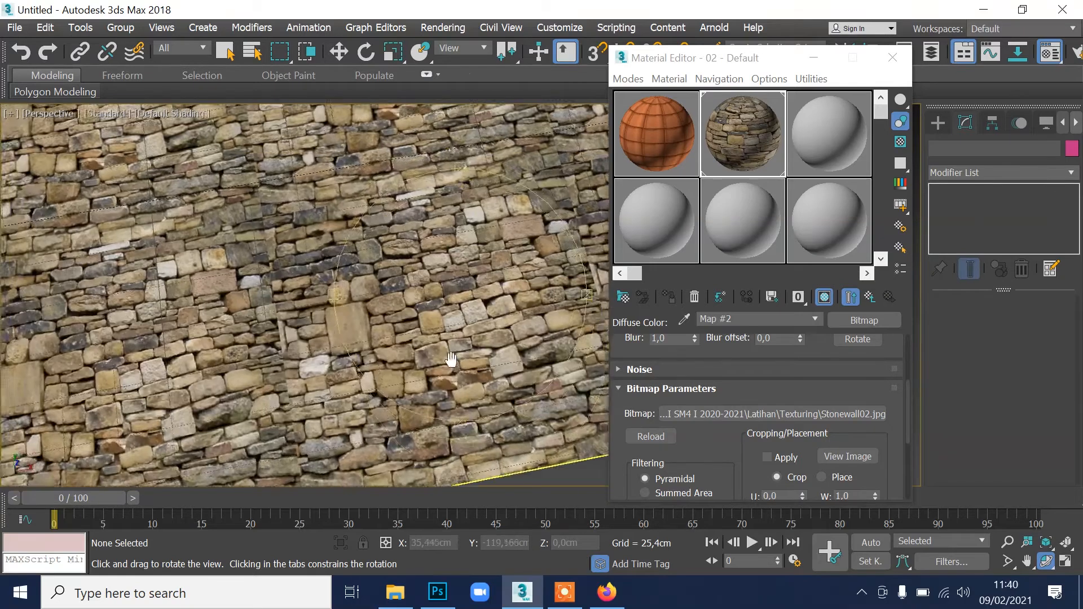
scroll(318, 302, up, 3)
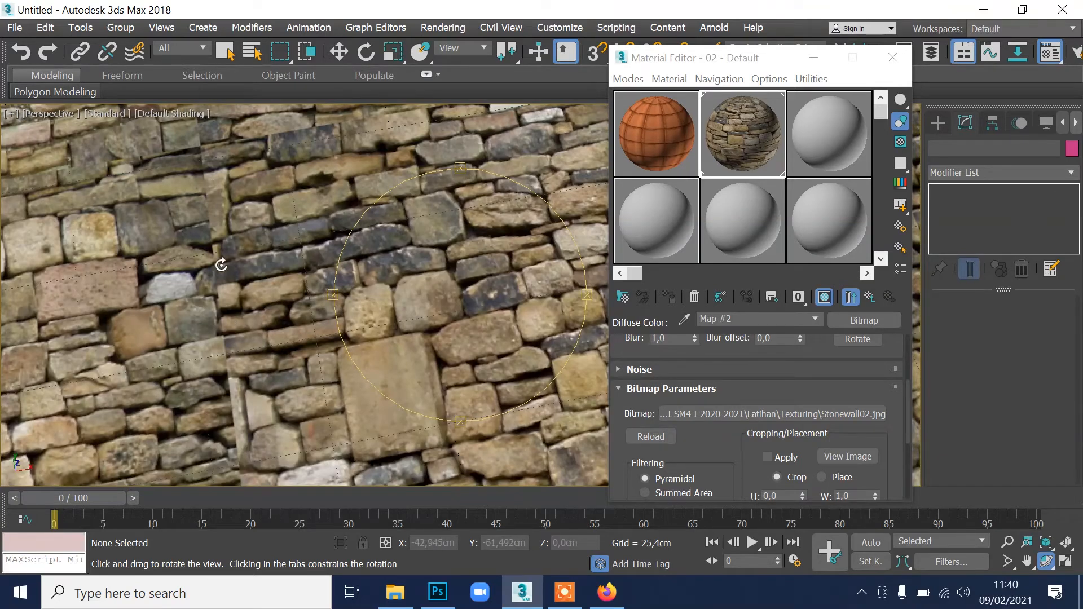
drag(337, 274, 566, 326)
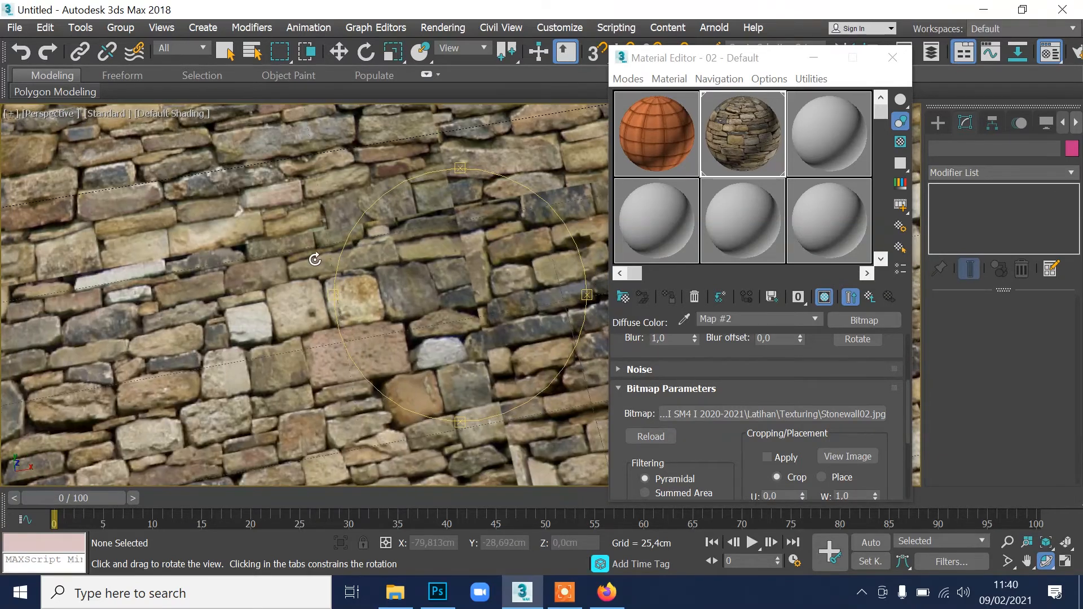
scroll(315, 260, down, 3)
scroll(359, 305, up, 3)
scroll(389, 325, up, 3)
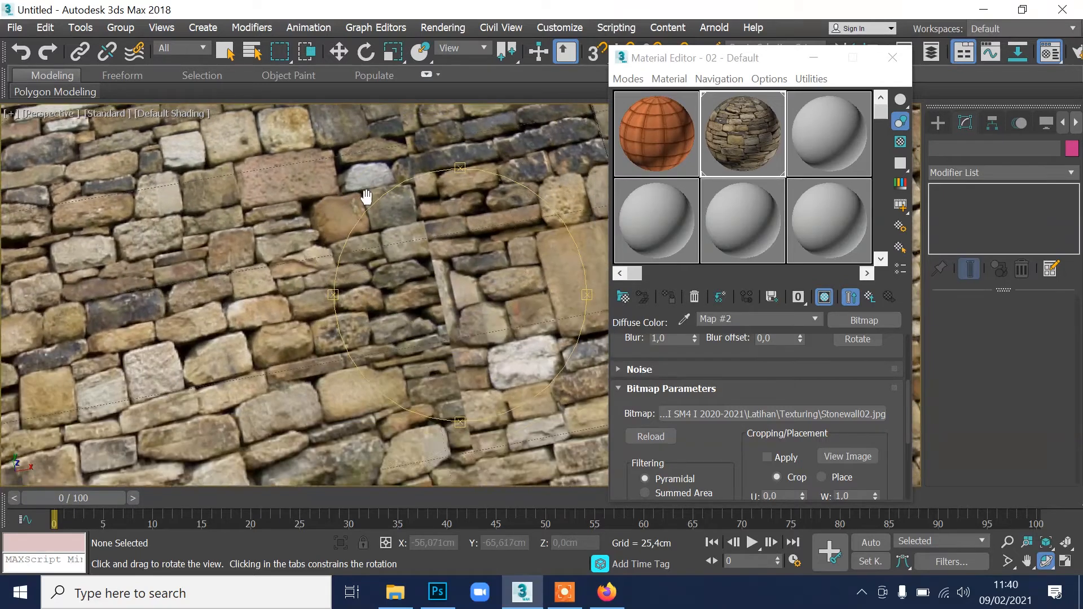
scroll(475, 180, up, 2)
drag(450, 282, 318, 286)
drag(424, 300, 283, 229)
middle_drag(220, 299, 412, 372)
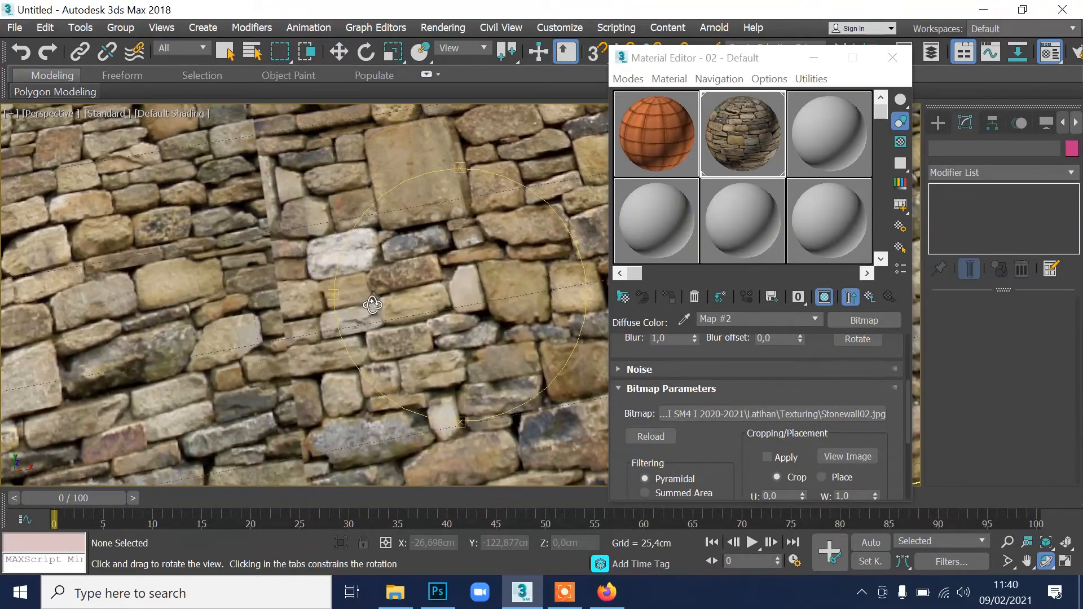
scroll(372, 274, down, 4)
middle_drag(373, 274, 369, 339)
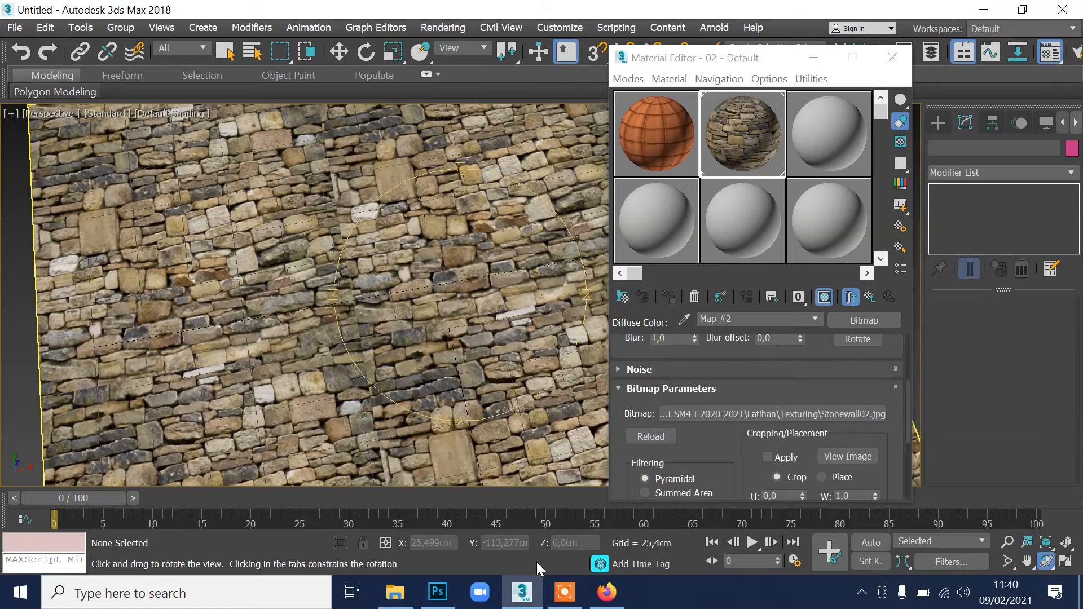
Switch to Firefox and examine the Highland Stonecraft and Big Sky Lodges stone wall photos with their related images.
click(617, 599)
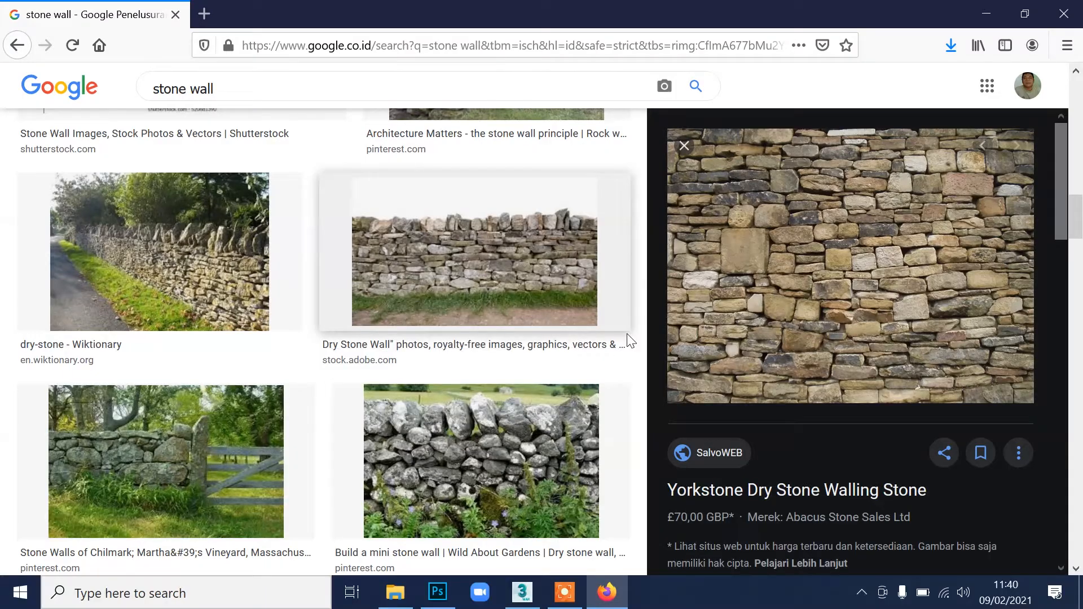
scroll(486, 435, down, 6)
scroll(486, 434, down, 8)
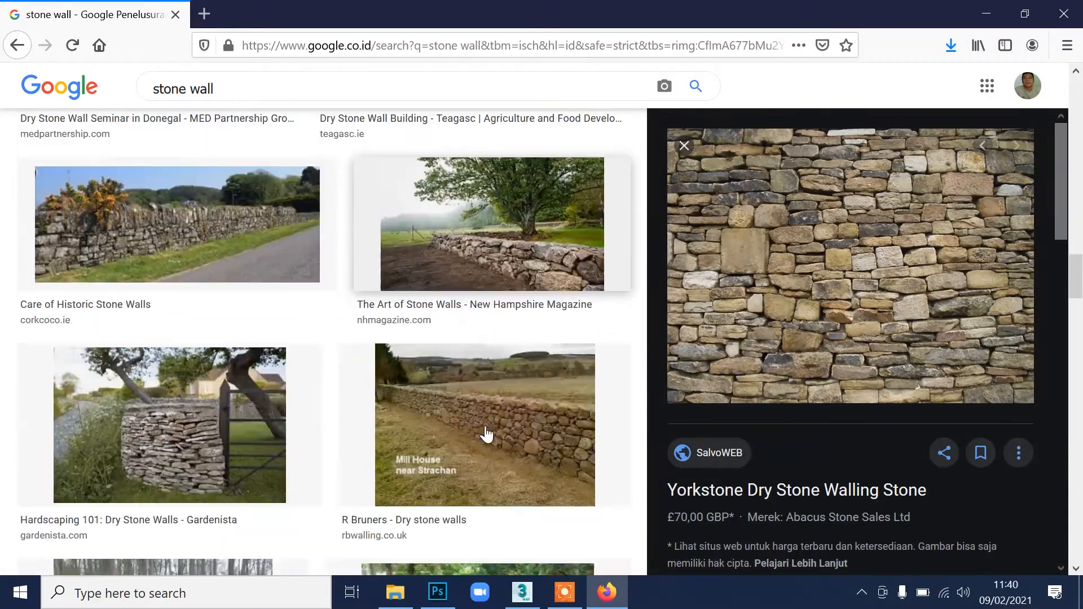
scroll(486, 434, down, 3)
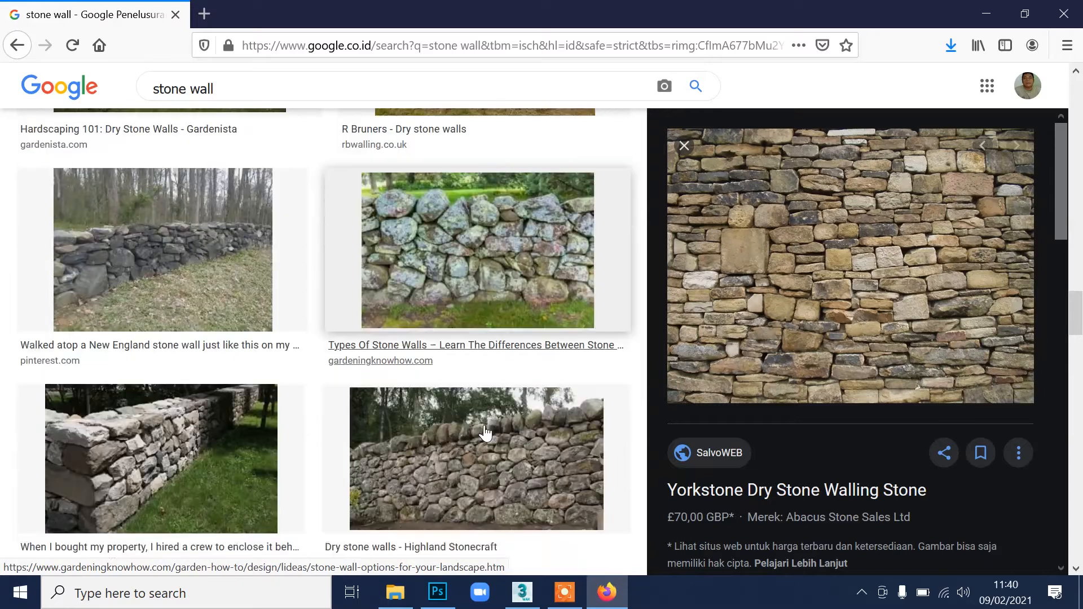
click(464, 339)
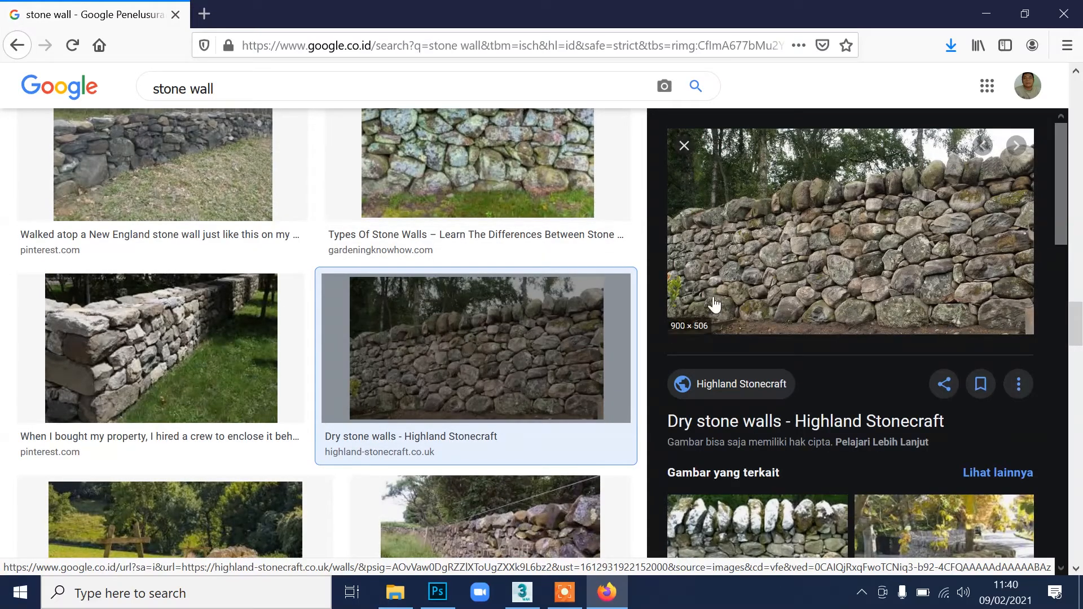
scroll(906, 482, down, 3)
scroll(846, 395, down, 1)
click(784, 257)
scroll(908, 426, down, 3)
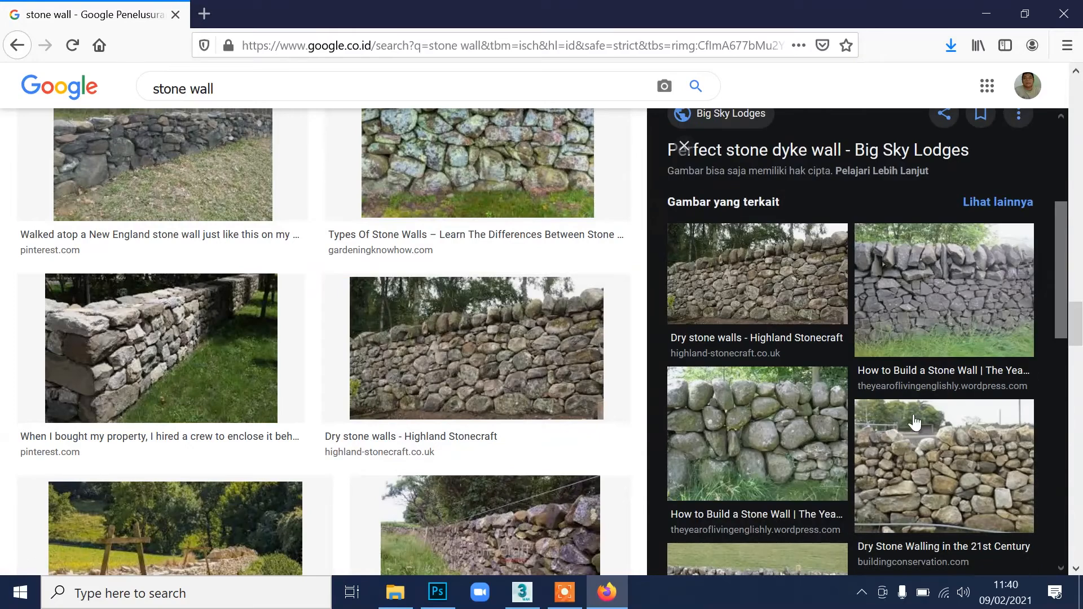
scroll(955, 458, down, 4)
scroll(903, 435, down, 8)
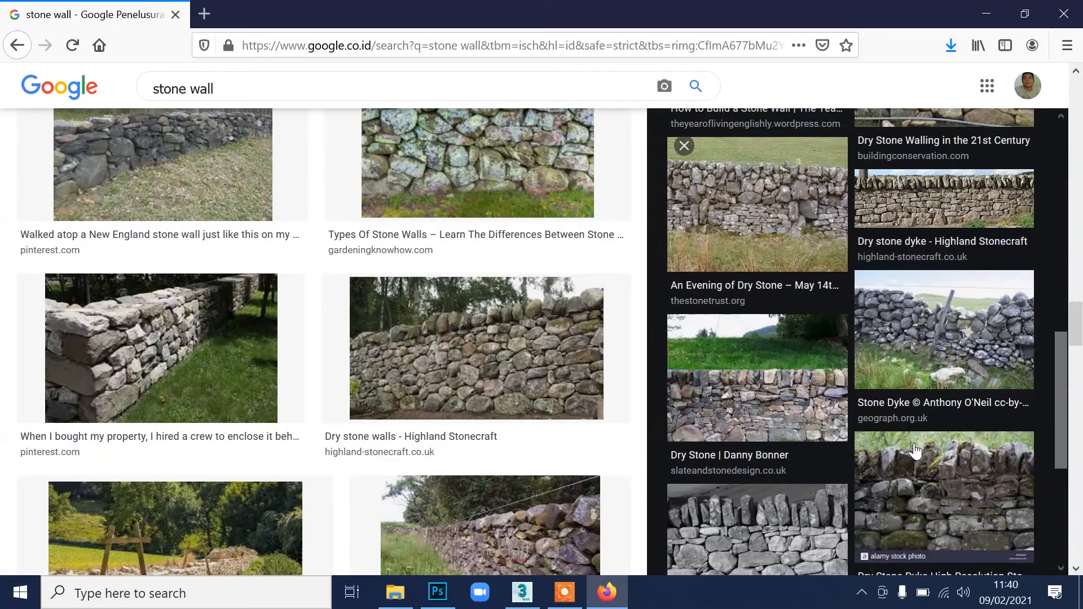
scroll(682, 484, down, 8)
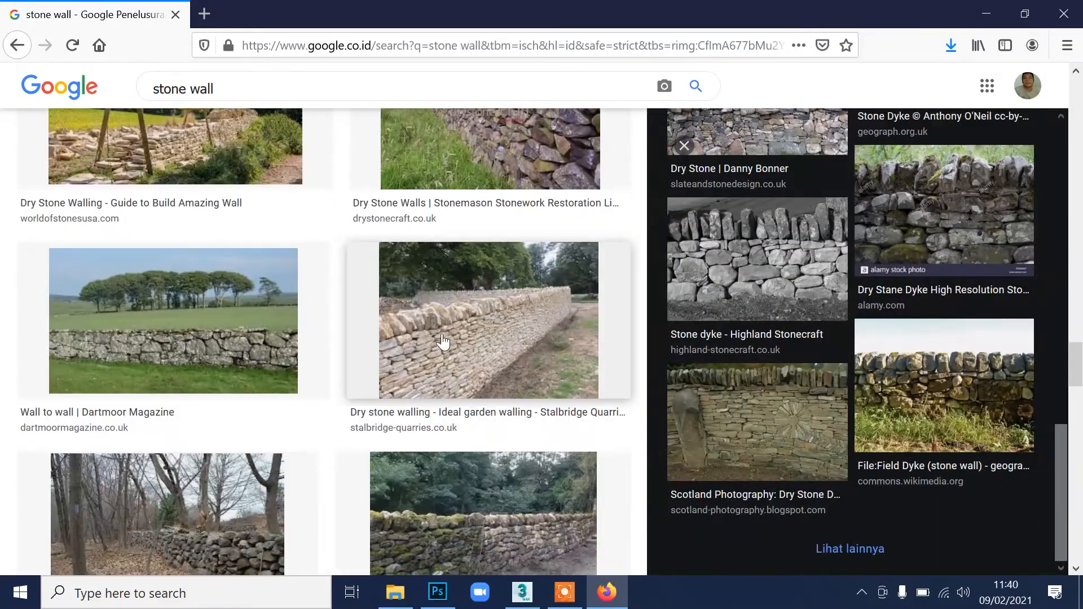
Preview the Stalbridge Quarries dry stone walling photo and look through its related images.
click(489, 320)
scroll(822, 365, down, 5)
scroll(822, 365, down, 6)
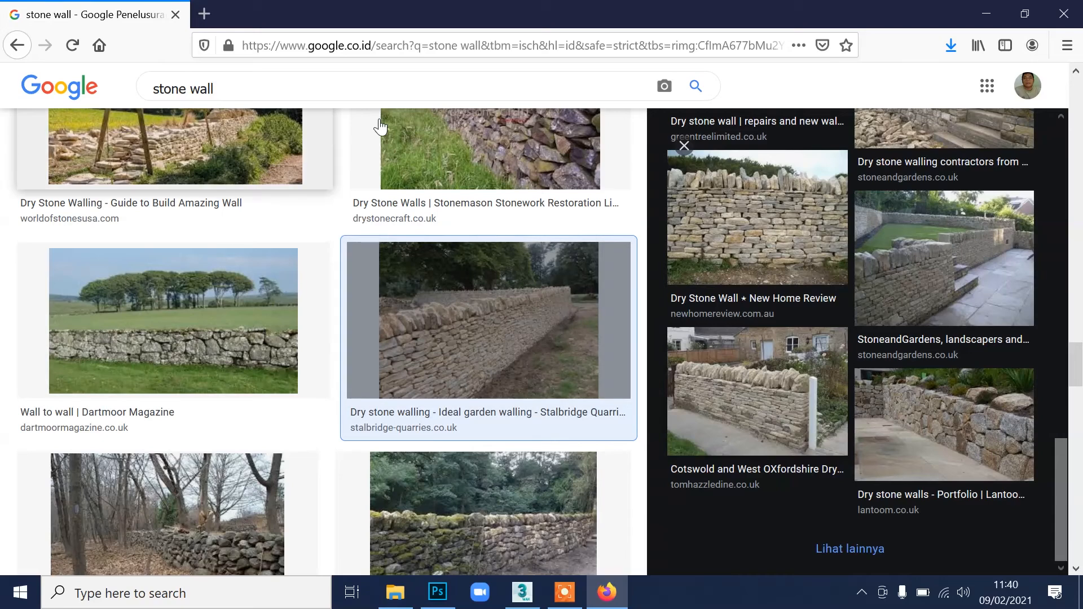
Return to the previous stone wall results and preview the Shutterstock wall photo and the related Pilato's Artscape photo.
click(17, 45)
scroll(401, 350, down, 10)
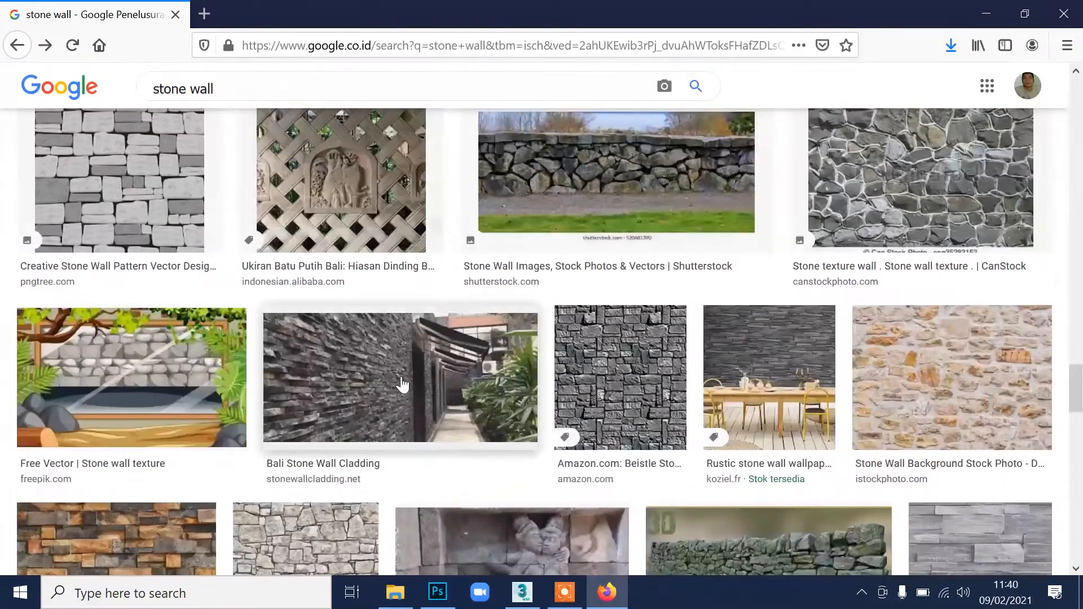
click(604, 158)
scroll(858, 373, down, 10)
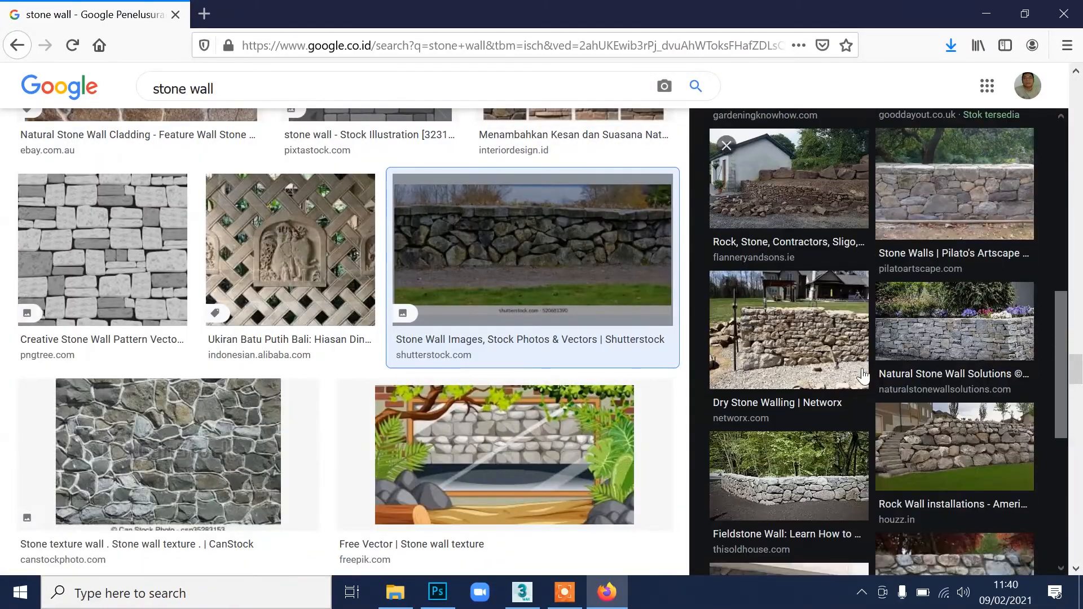
click(962, 198)
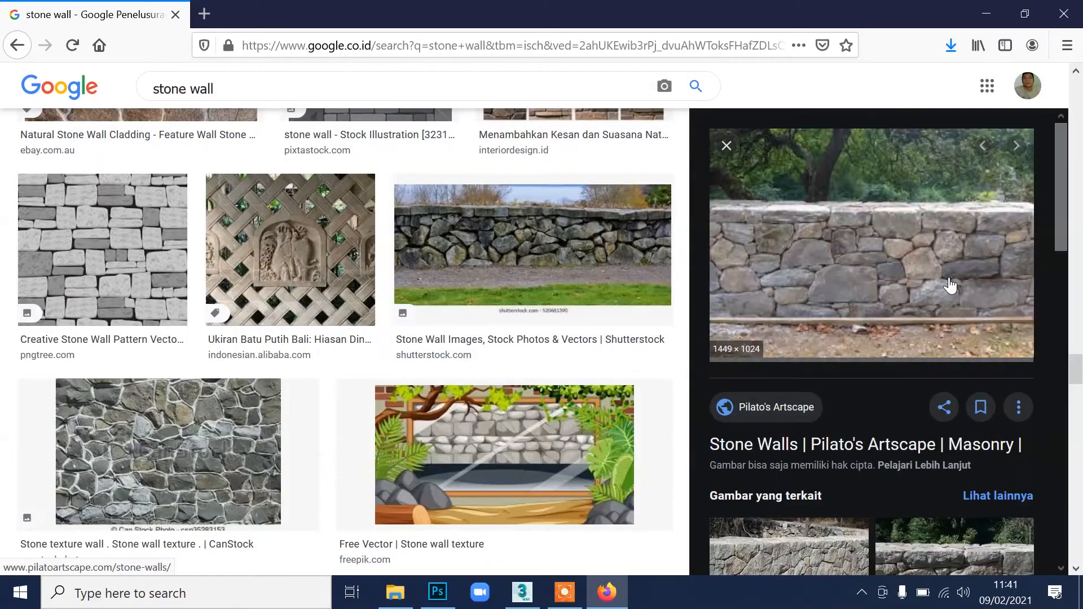
scroll(873, 292, down, 8)
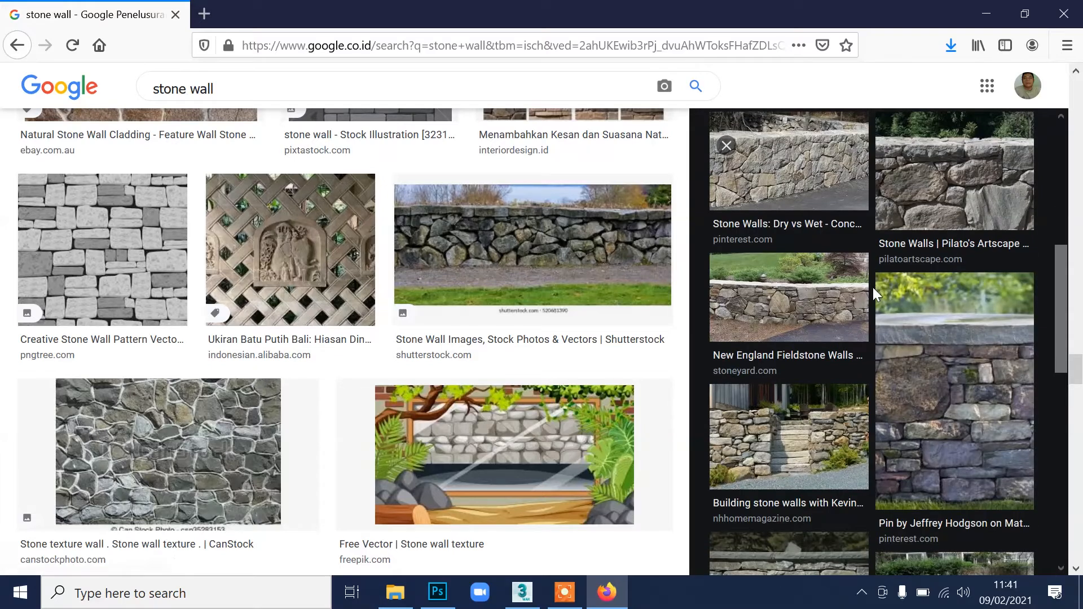
Browse further related wall photos, open the New Home Review "Dry Stone Wall" page and enlarge its photo.
click(877, 290)
scroll(807, 356, down, 10)
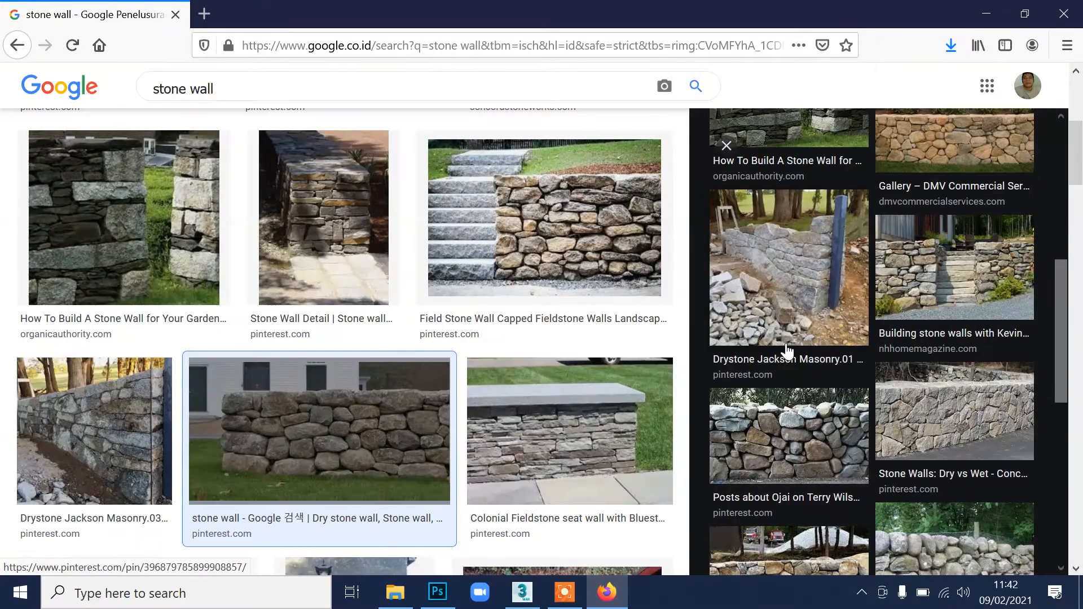
scroll(787, 351, down, 3)
scroll(788, 351, down, 4)
click(952, 438)
click(903, 316)
click(312, 372)
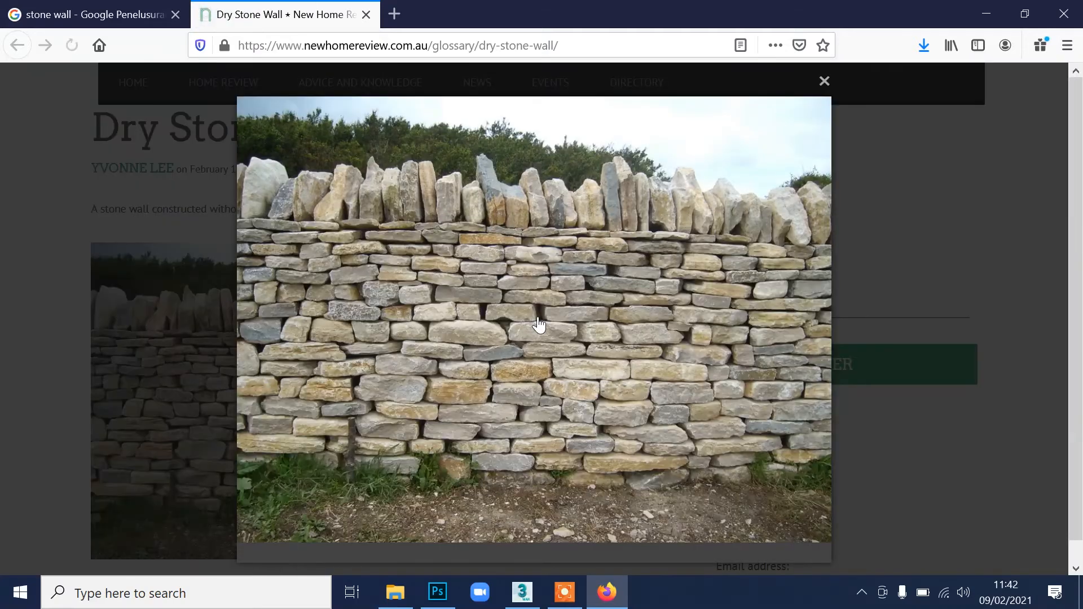
Save the enlarged dry stone wall photo as rock02 in the Texturing folder, replacing the existing file.
right_click(533, 317)
click(630, 383)
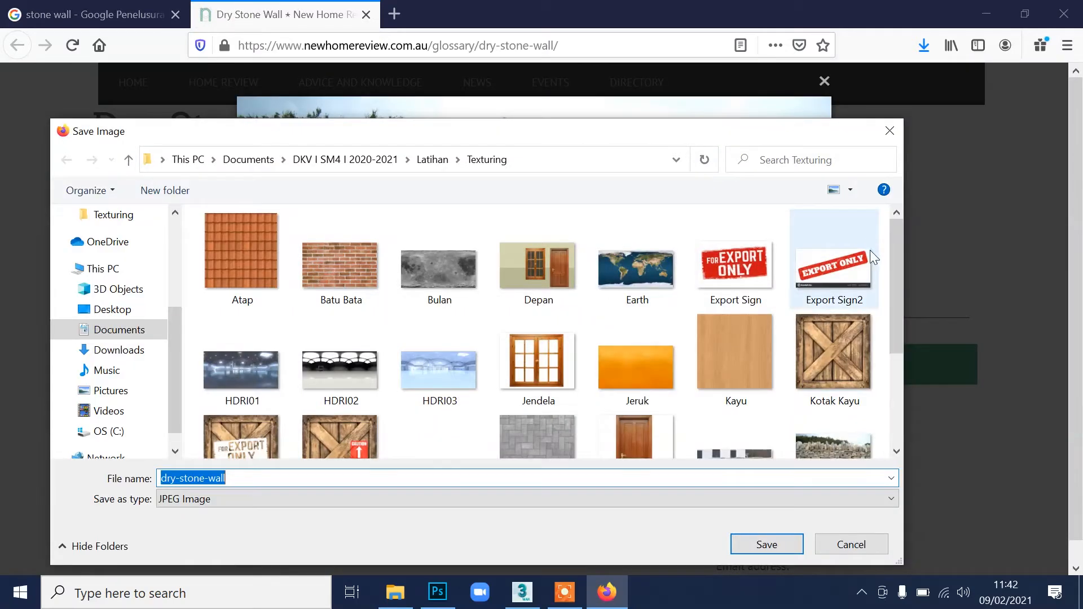
scroll(898, 293, down, 1)
click(834, 356)
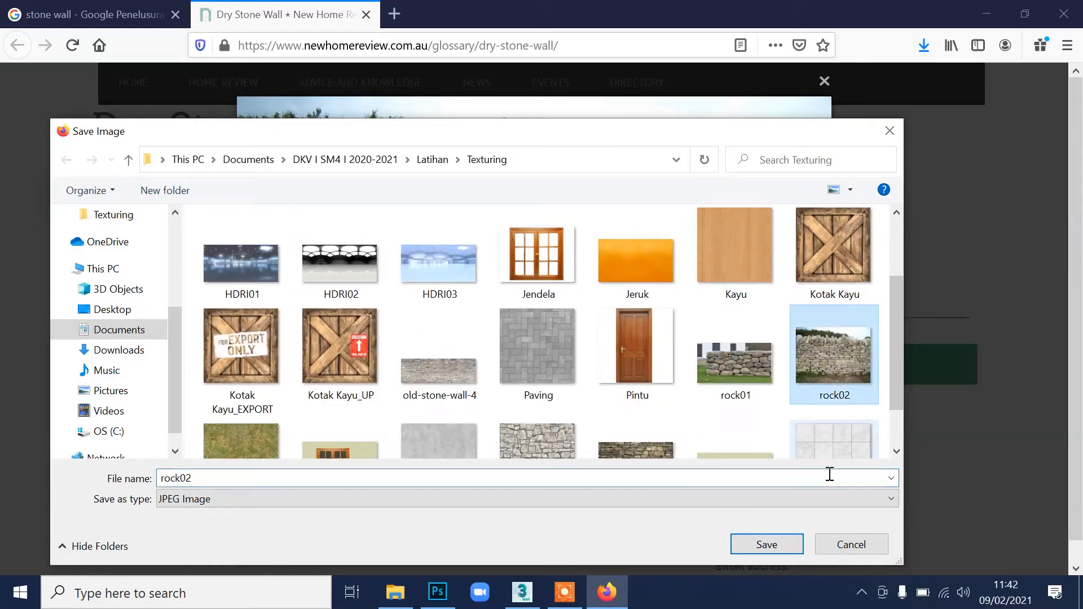
click(772, 544)
click(581, 299)
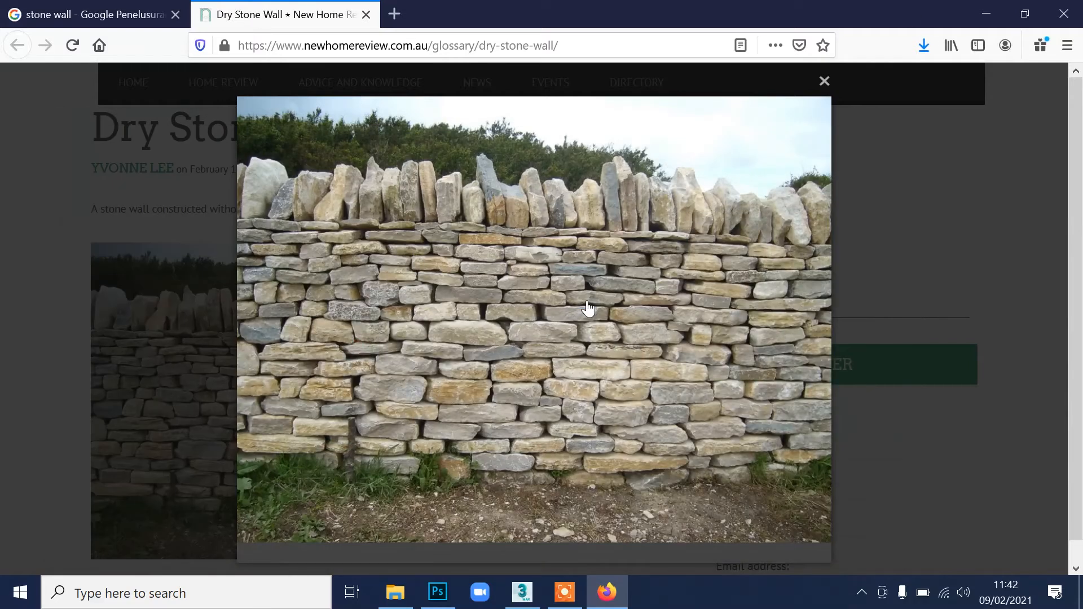
Switch to Photoshop and open rock02 from the Texturing folder.
click(437, 593)
click(53, 24)
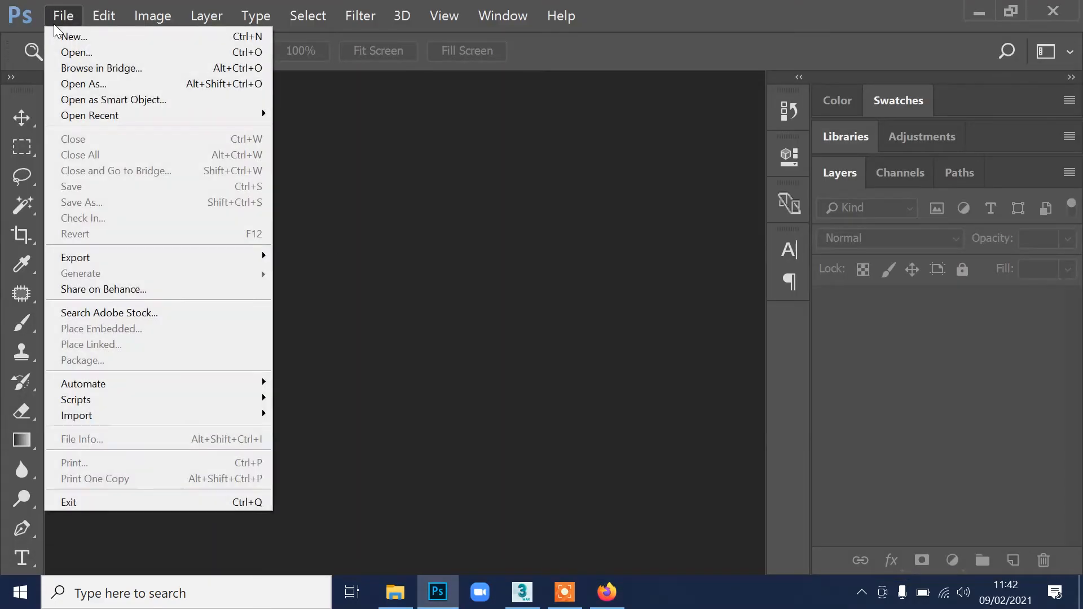
click(80, 56)
scroll(540, 252, down, 5)
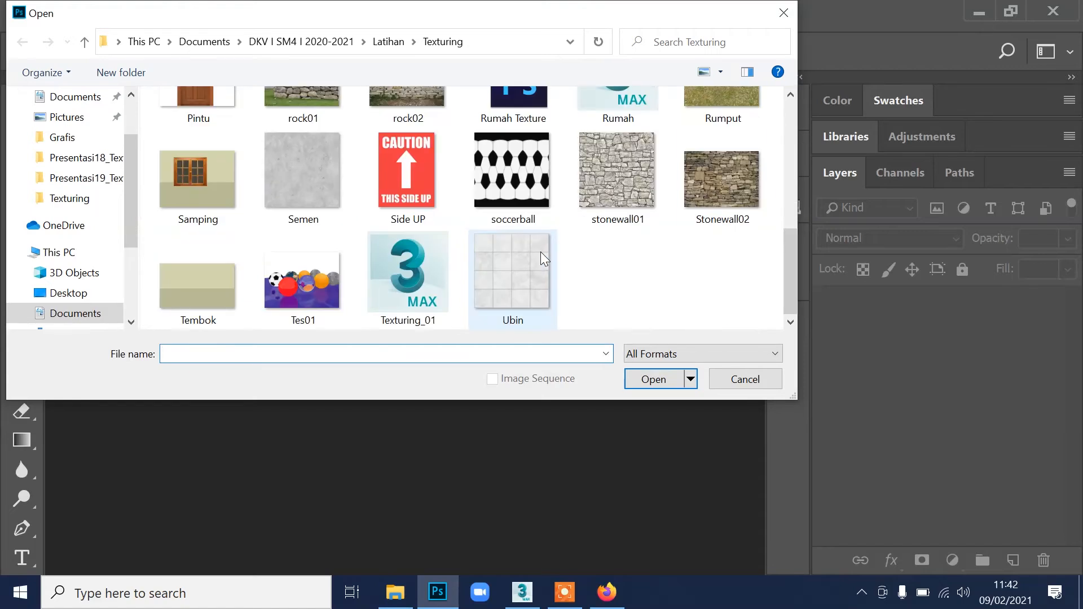
scroll(730, 189, up, 1)
double_click(408, 135)
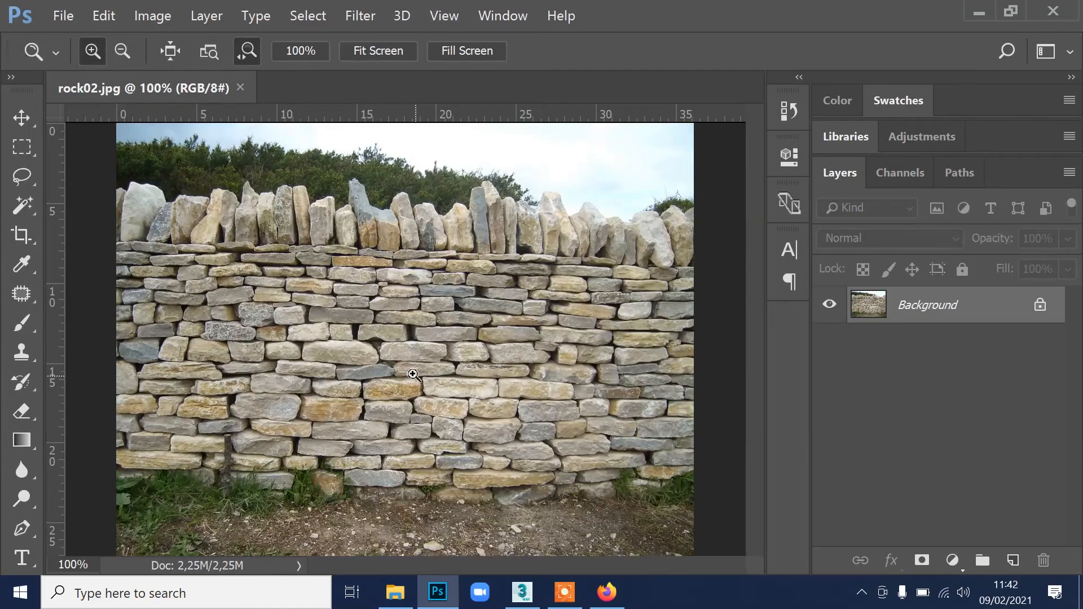
Crop the photo to a rectangular area of the flat-laid stones, excluding the upright top row, sky, grass and ground.
click(22, 148)
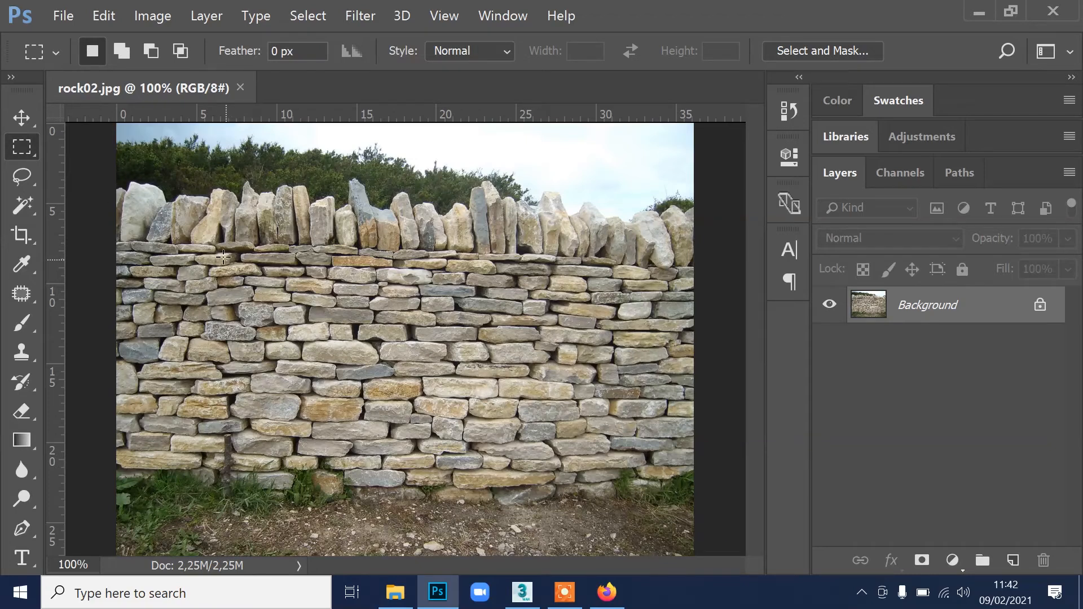
drag(244, 275, 551, 460)
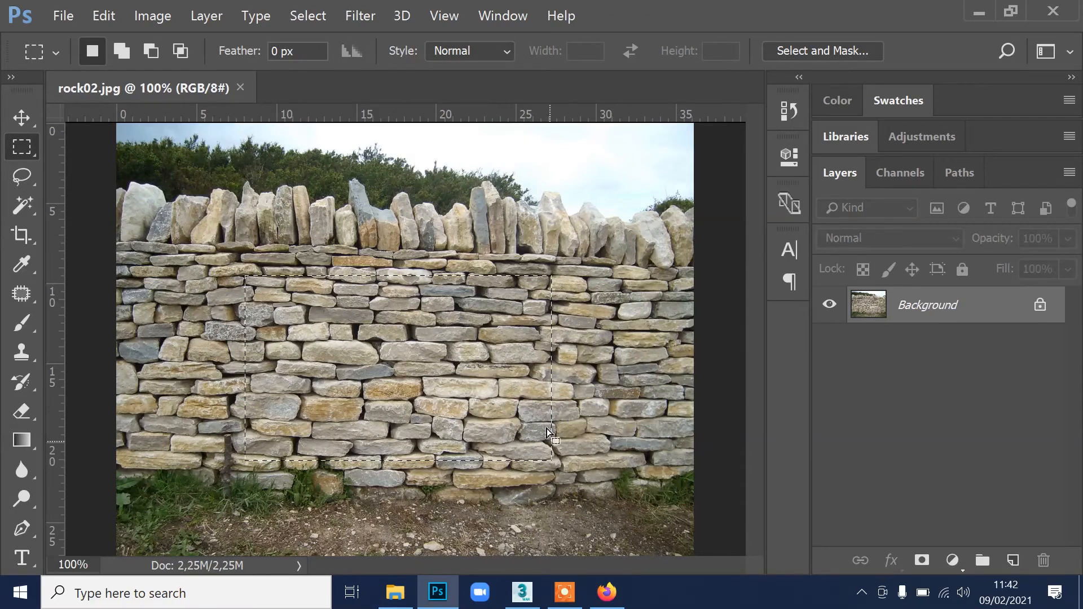
click(152, 15)
click(169, 186)
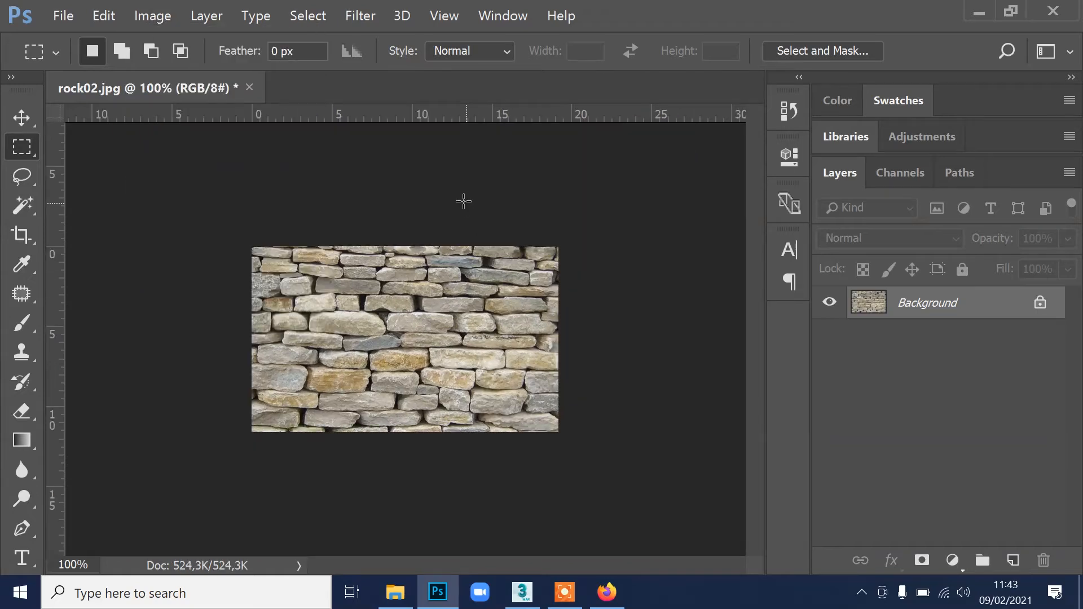
Save the cropped photo as the JPEG rock02_Edit in the Texturing folder, with quality 5 (Medium) and progressive format.
key(z)
click(405, 312)
click(63, 16)
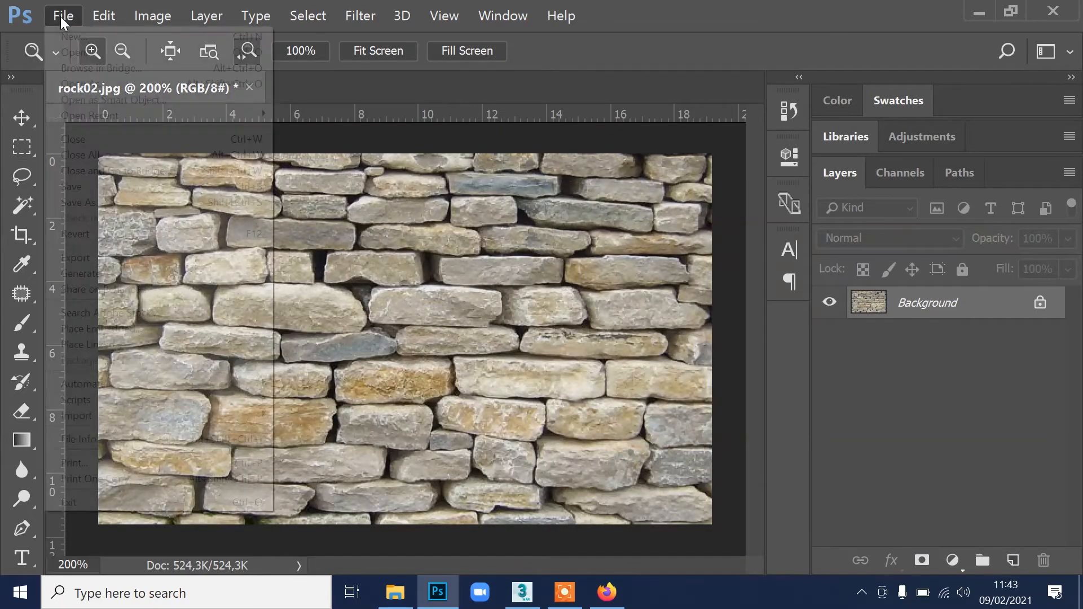
click(109, 202)
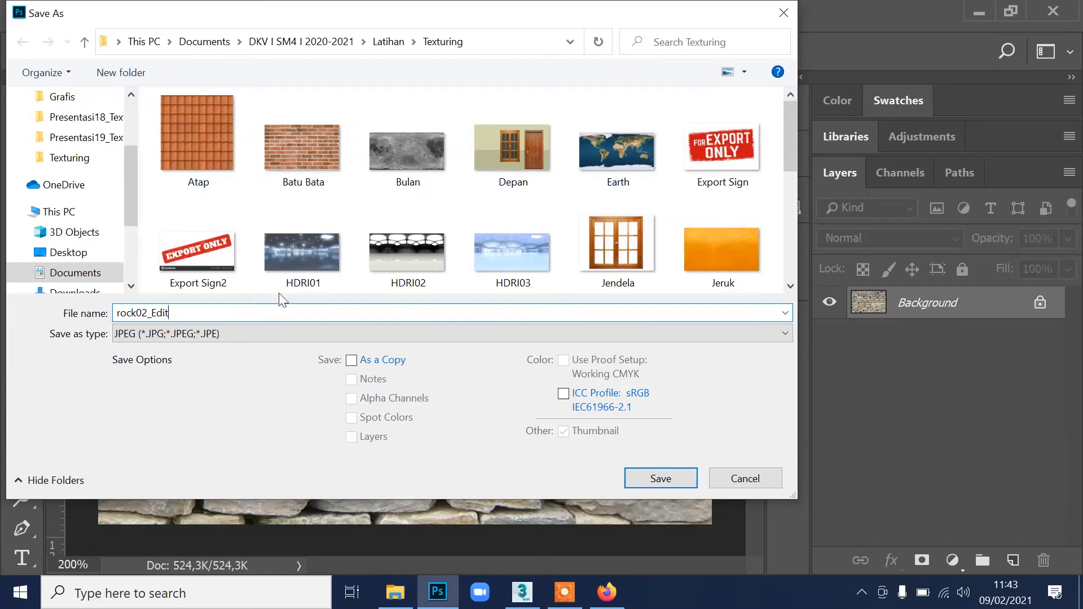
click(661, 478)
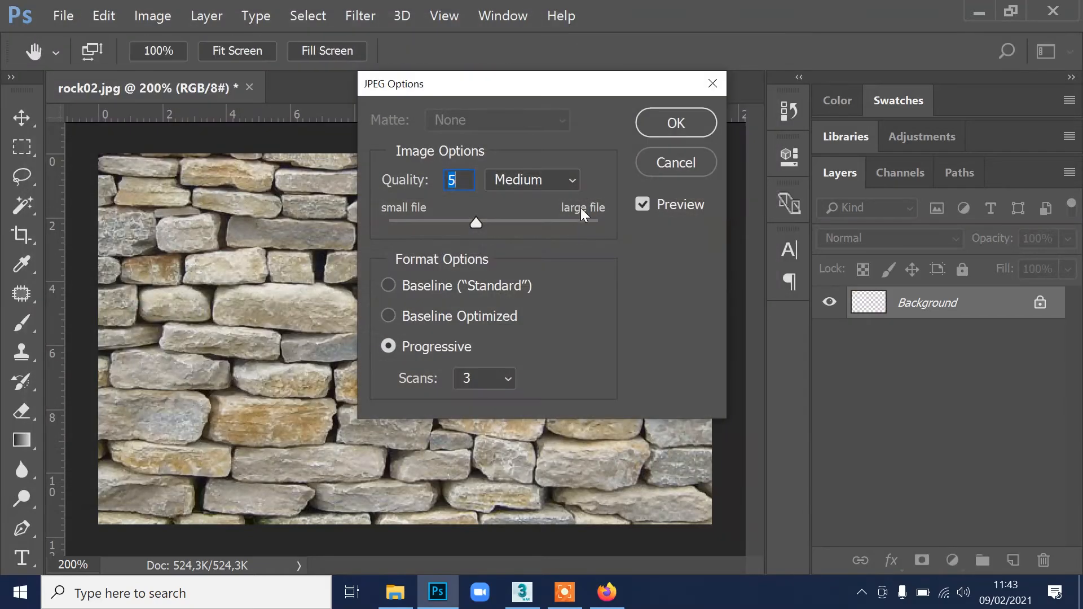
click(676, 127)
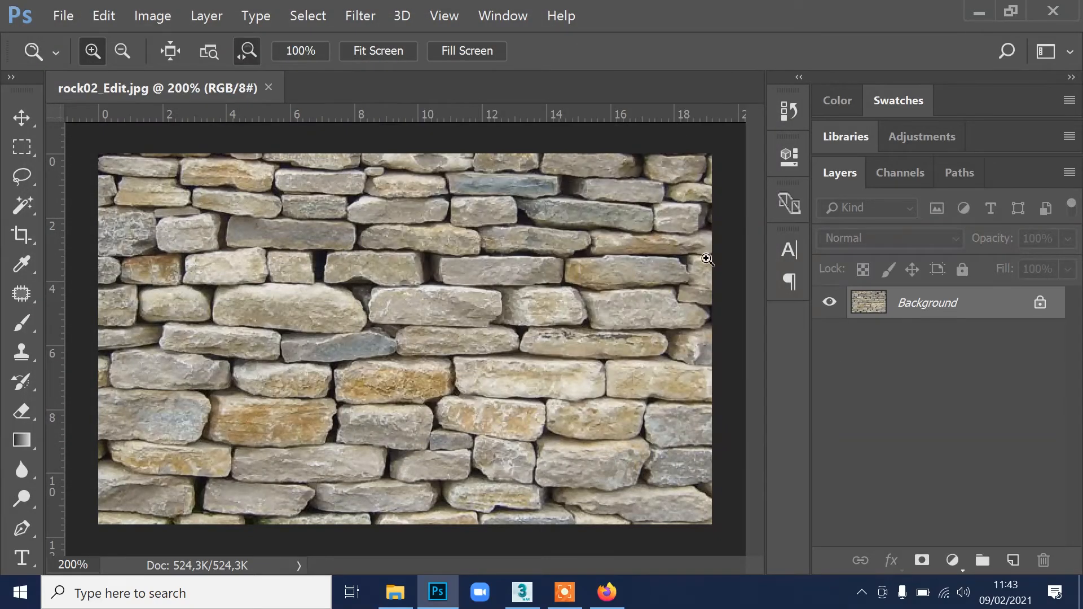
Apply the Offset filter with horizontal +254, vertical +189 and Wrap Around to bring the edge seams into the image.
click(360, 17)
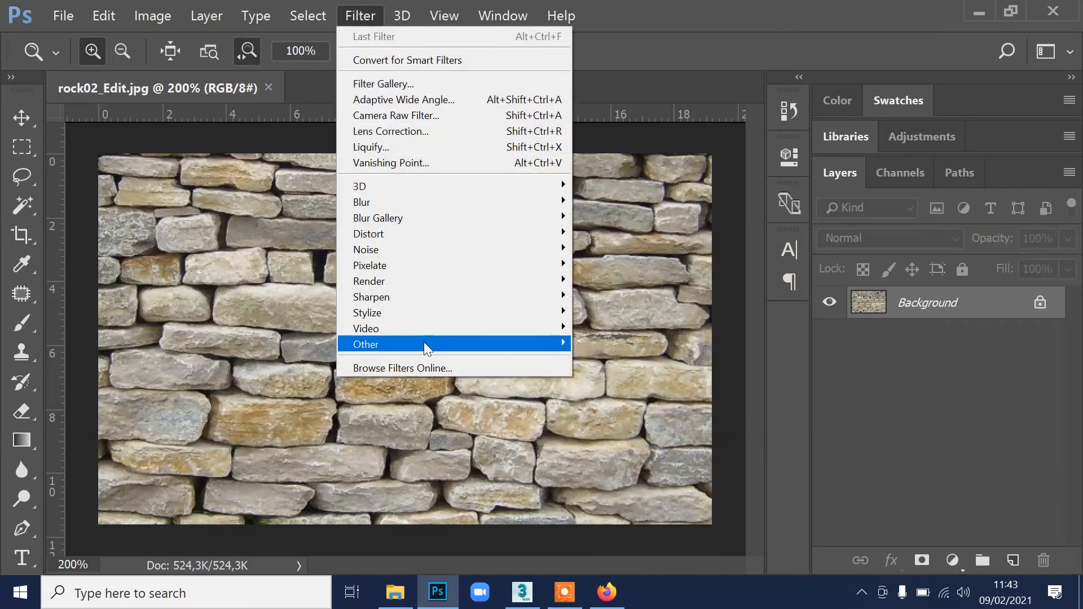
mouse_move(424, 341)
click(609, 422)
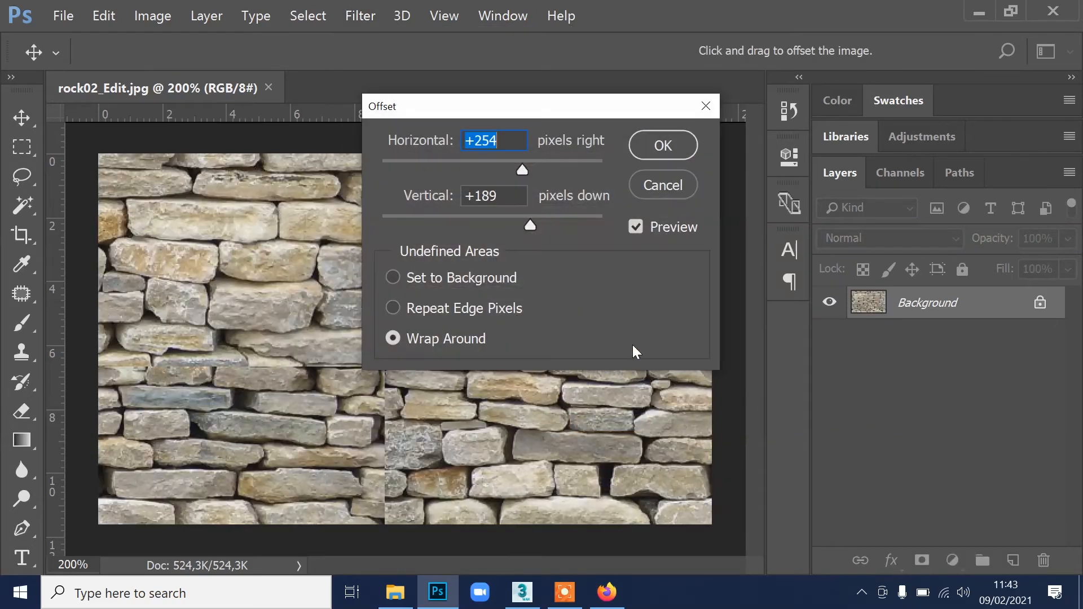
drag(525, 105, 789, 103)
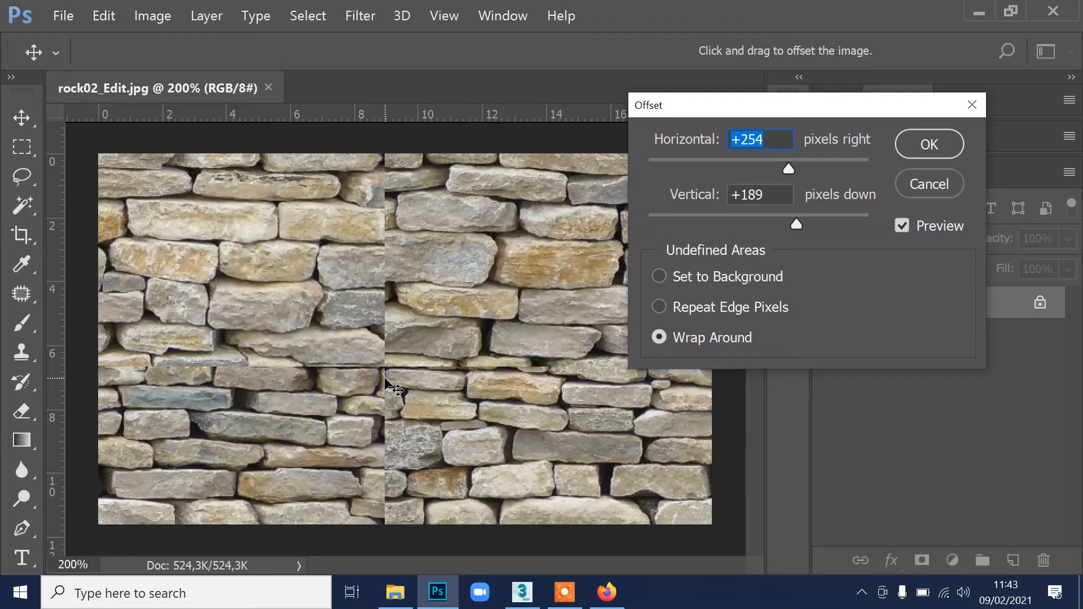
click(925, 145)
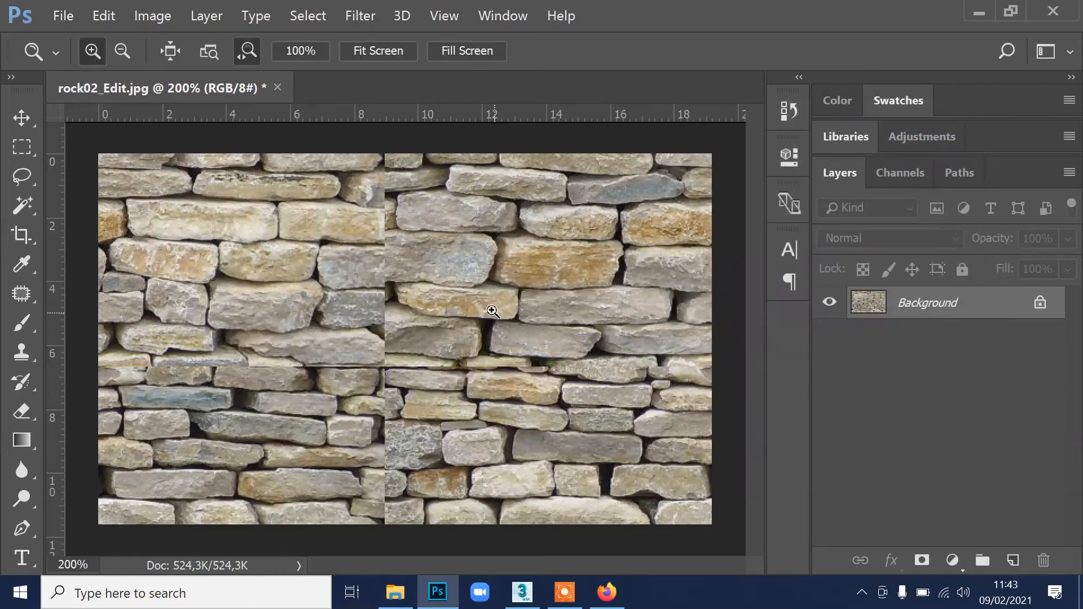
Place a copied grey stone over the vertical seam in the upper half and scale it up across the mismatched stones.
click(389, 242)
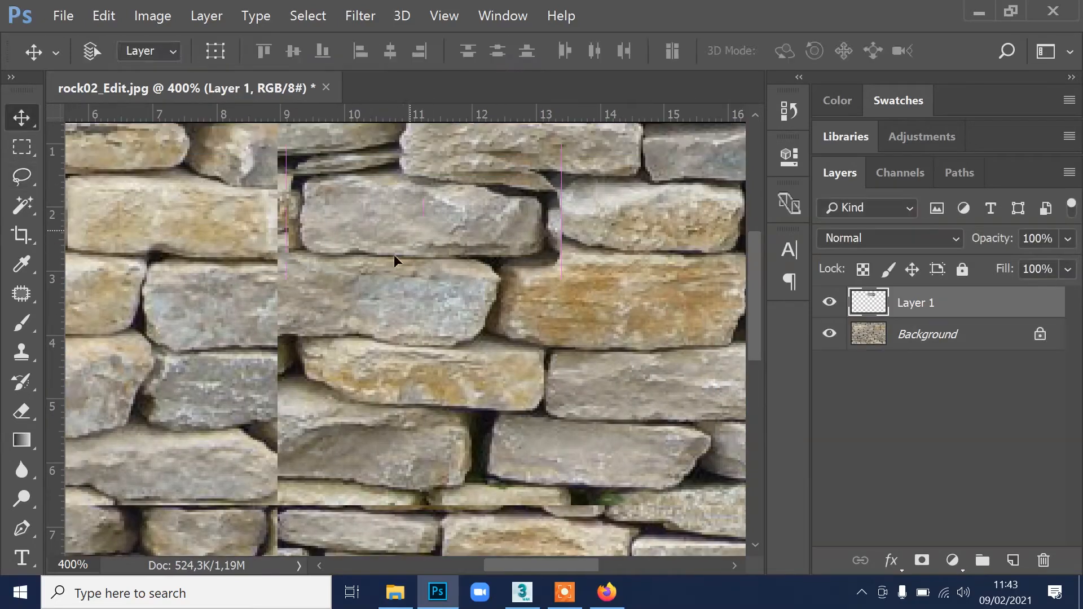
drag(394, 255, 268, 343)
key(ctrl+t)
shift+drag(435, 232, 510, 196)
shift+drag(160, 363, 122, 386)
key(Return)
Erase the fringe around the large grey stone and adjust its size so it blends with the neighbouring stones.
key(e)
mouse_move(176, 203)
mouse_down()
mouse_move(490, 243)
mouse_move(406, 373)
mouse_up()
key(ctrl+t)
drag(511, 229, 528, 212)
key(Return)
drag(496, 257, 169, 353)
drag(395, 366, 388, 275)
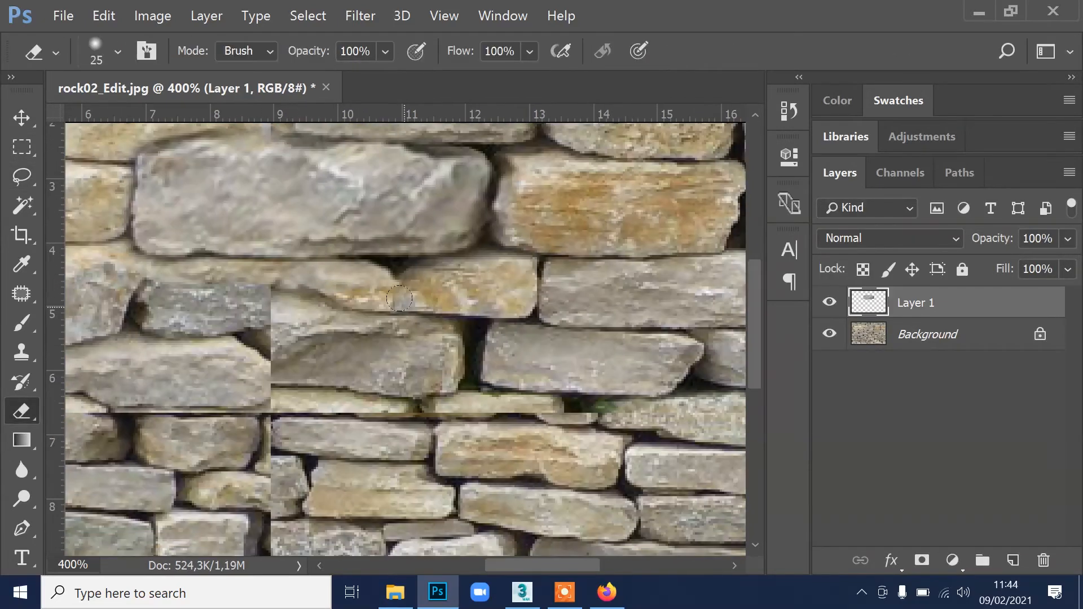
Copy a grey stone from the Background to a new layer, place it under the large stone and enlarge it to about 124%.
key(l)
drag(544, 383, 404, 411)
mouse_move(348, 316)
mouse_down()
mouse_move(555, 326)
mouse_move(348, 315)
mouse_up()
click(928, 334)
key(ctrl+j)
key(v)
drag(495, 403, 411, 363)
key(ctrl+t)
shift+drag(509, 307, 571, 283)
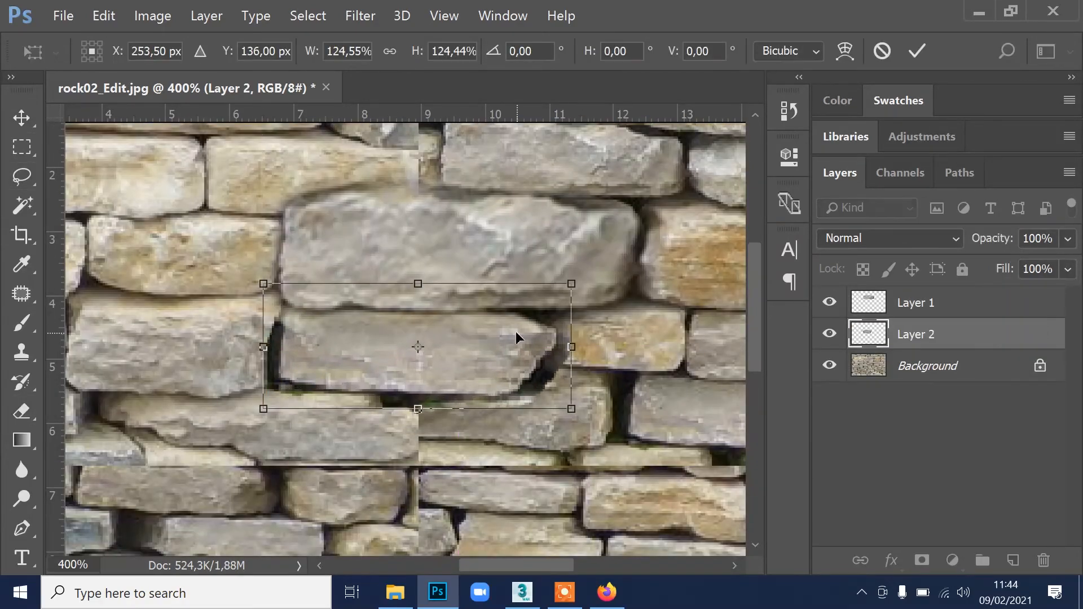
key(Return)
Erase the edges of the second grey stone, shift it slightly and reshape it to fit under the large stone.
key(e)
drag(269, 316, 366, 395)
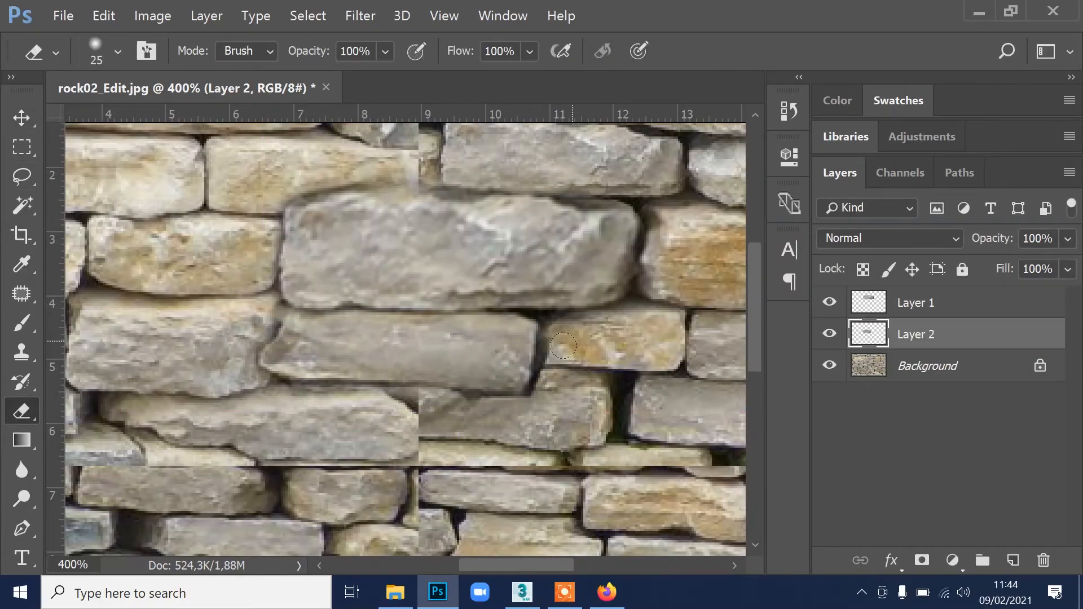
drag(563, 345, 545, 370)
key(v)
drag(472, 392, 483, 394)
key(ctrl+t)
drag(581, 389, 582, 374)
key(Return)
Move Layer 2 above Layer 1 and merge the stone layers into the Background.
drag(916, 334, 916, 289)
key(e)
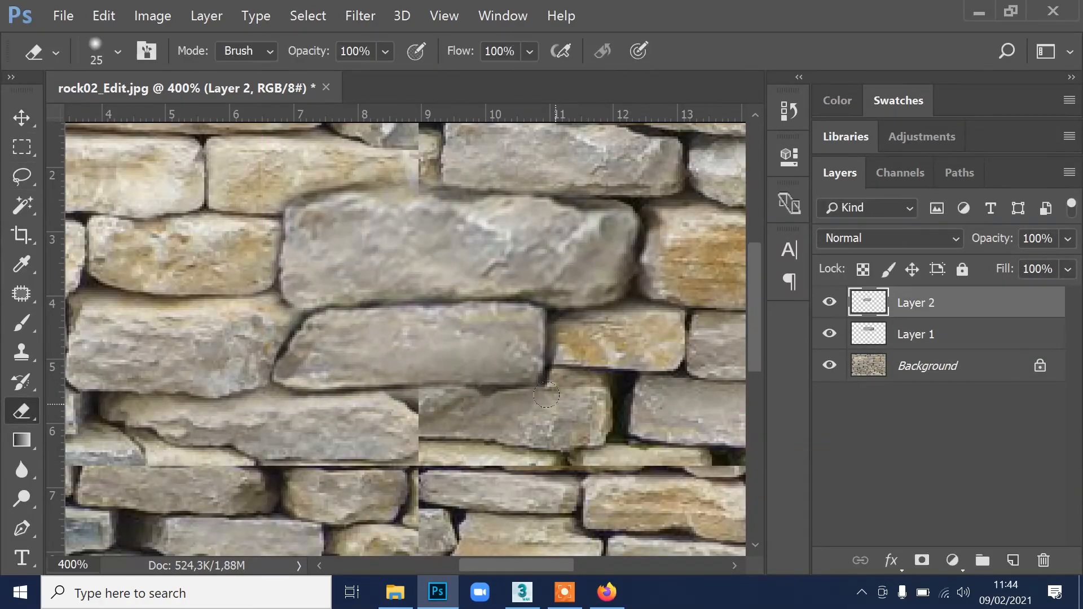
key(ctrl+minus)
key(ctrl+minus)
click(1070, 174)
click(818, 491)
Copy another stone to a new layer, resize it and position it over the vertical seam in the lower half.
key(l)
drag(575, 361, 574, 355)
key(ctrl+j)
key(ctrl+t)
mouse_move(587, 269)
shift+mouse_down()
mouse_move(416, 378)
mouse_move(417, 415)
shift+mouse_up()
key(Return)
key(v)
drag(526, 355, 434, 355)
Erase the copied stone's fringe, fine-tune its size and merge it into the Background.
key(e)
drag(465, 282, 471, 395)
key(ctrl+t)
drag(557, 379, 556, 368)
click(1070, 173)
click(790, 541)
Copy the small stone just below the horizontal seam, widen it to about 123% across the vertical seam and merge it.
key(l)
key(ctrl+j)
key(ctrl+t)
drag(453, 220, 484, 218)
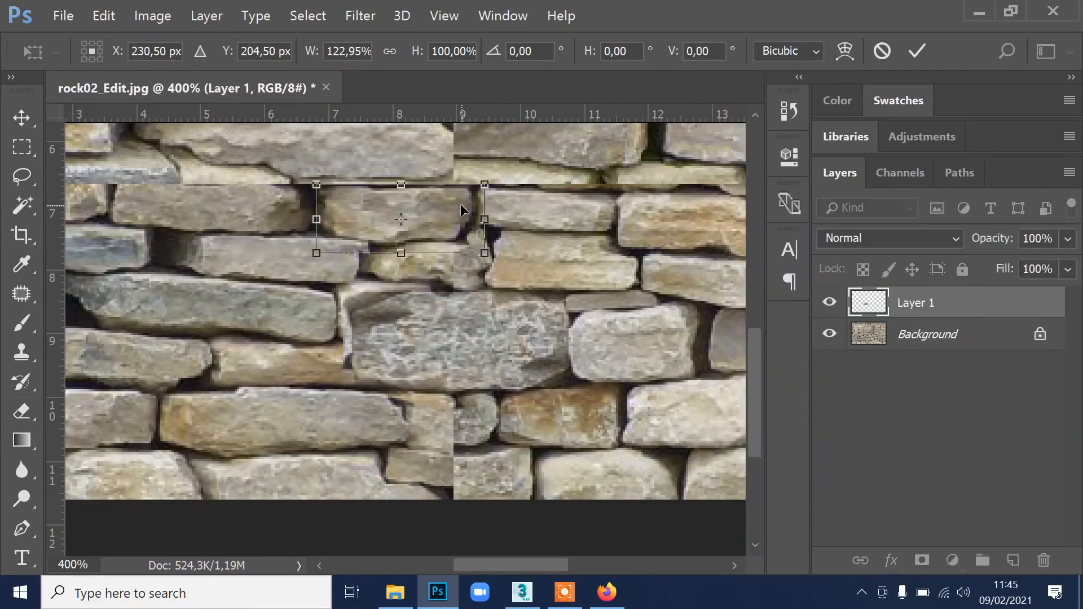
key(Return)
click(1070, 172)
click(818, 502)
Copy the orange-brown stone in the second-lowest row to a new layer and stretch it across the vertical seam.
scroll(493, 256, down, 6)
scroll(513, 277, right, 4)
drag(518, 282, 520, 284)
key(ctrl+j)
key(ctrl+t)
drag(380, 318, 282, 318)
key(Return)
Copy another lassoed stone, merge the existing layers into the Background and paste the stone on a new layer.
scroll(377, 334, up, 6)
scroll(236, 288, left, 5)
drag(97, 246, 102, 243)
key(ctrl+c)
click(544, 249)
click(1069, 173)
click(831, 543)
key(ctrl+v)
Transform the pasted stone to about 162% width and 103% height, rotated about -3.4°, over the seam crossing.
key(ctrl+t)
drag(471, 352, 544, 353)
drag(583, 269, 575, 267)
drag(536, 351, 573, 350)
drag(573, 289, 575, 285)
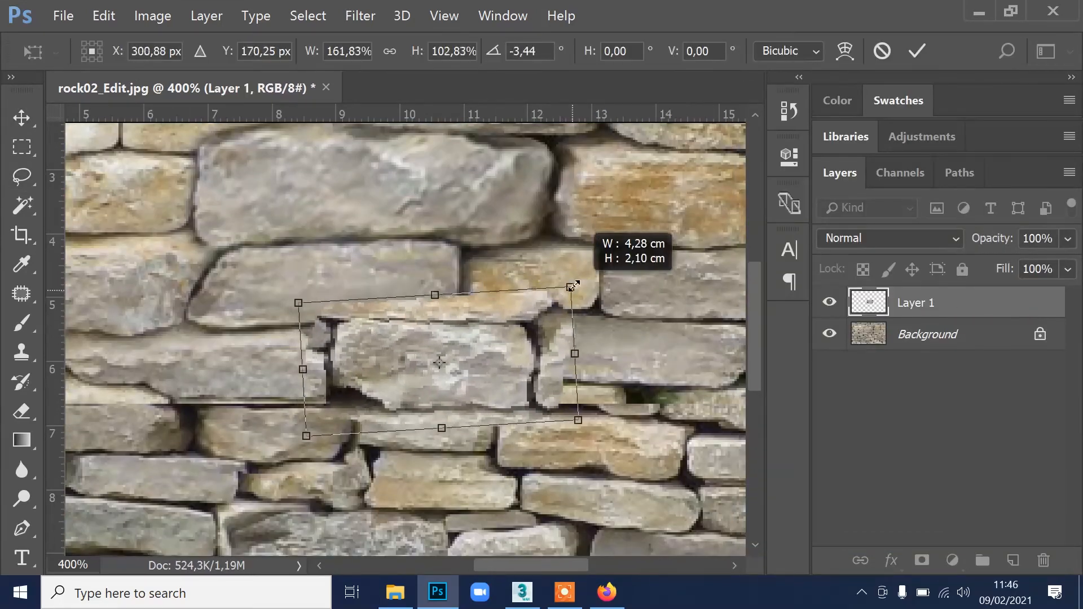
key(Return)
Erase the pasted stone's surplus edges around the seam crossing and merge the layer into the Background.
key(e)
drag(339, 290, 531, 275)
key(ctrl+minus)
key(ctrl+minus)
key(ctrl+minus)
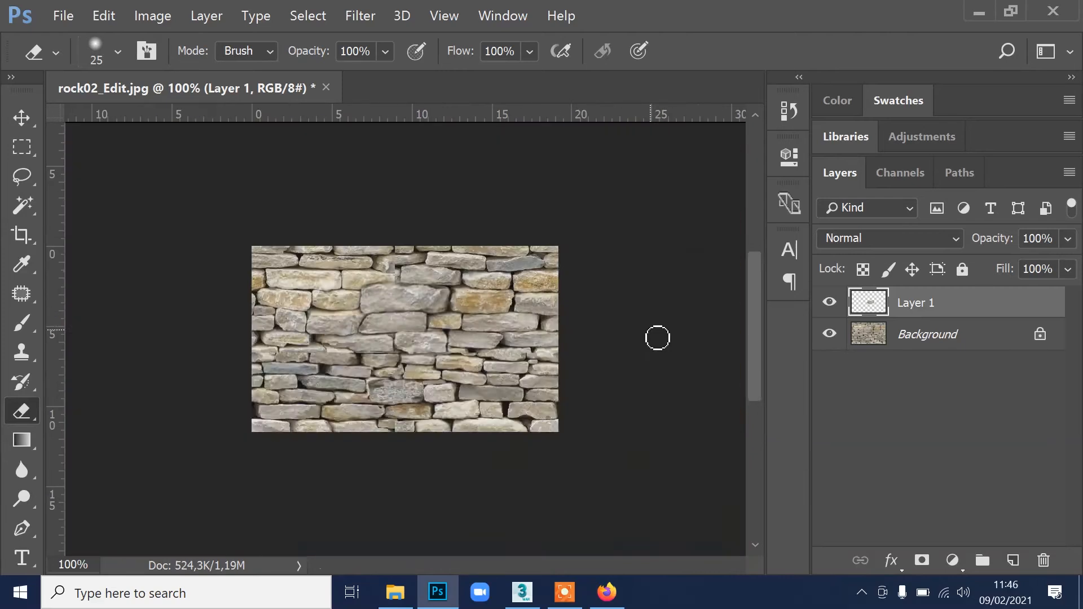
key(z)
double_click(396, 301)
click(1069, 174)
click(831, 543)
Copy the grey stone above the large centre stone to a new layer and stretch it across the vertical seam.
drag(480, 246, 498, 370)
key(l)
mouse_move(416, 290)
mouse_down()
mouse_move(652, 365)
mouse_move(415, 290)
mouse_up()
key(ctrl+c)
key(ctrl+v)
key(ctrl+t)
drag(381, 334, 308, 334)
key(Return)
Erase the stretched stone's hard edges and merge its layer into the Background.
key(e)
drag(322, 361, 298, 328)
key(z)
double_click(430, 234)
key(m)
key(ctrl+e)
Copy a rectangular patch of stones to a new layer, flip it and move it over the remaining upper seam.
drag(486, 189, 331, 265)
key(ctrl+c)
key(ctrl+v)
key(ctrl+t)
key(Escape)
click(104, 16)
mouse_move(237, 366)
click(407, 550)
key(v)
drag(459, 230, 418, 256)
Finish blending the flipped patch and merge its layer into the Background.
key(e)
key(ctrl+minus)
key(ctrl+minus)
key(ctrl+minus)
key(ctrl+minus)
key(ctrl+minus)
key(z)
double_click(523, 329)
key(ctrl+e)
Copy a lassoed stone to a new layer and fit it over the green gap on the horizontal seam right of centre.
click(503, 380)
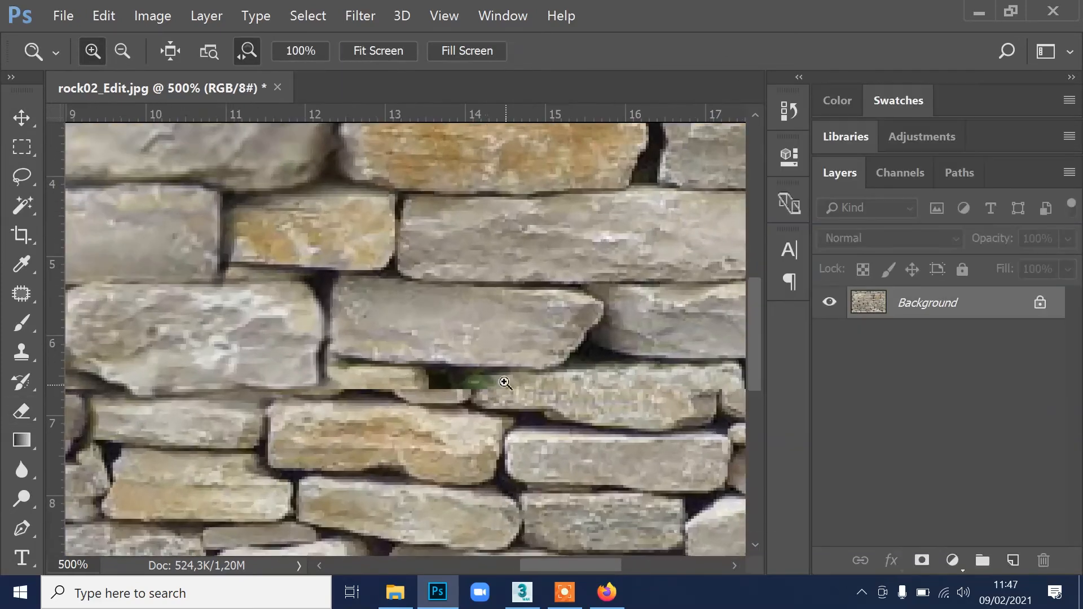
click(502, 379)
key(l)
drag(677, 237, 630, 431)
drag(626, 175, 633, 157)
key(ctrl+c)
key(ctrl+v)
key(ctrl+t)
drag(459, 226, 443, 427)
drag(407, 517, 407, 456)
key(Return)
Erase the fringe at both ends of the pasted gap stone and stretch it slightly taller over the horizontal seam.
key(v)
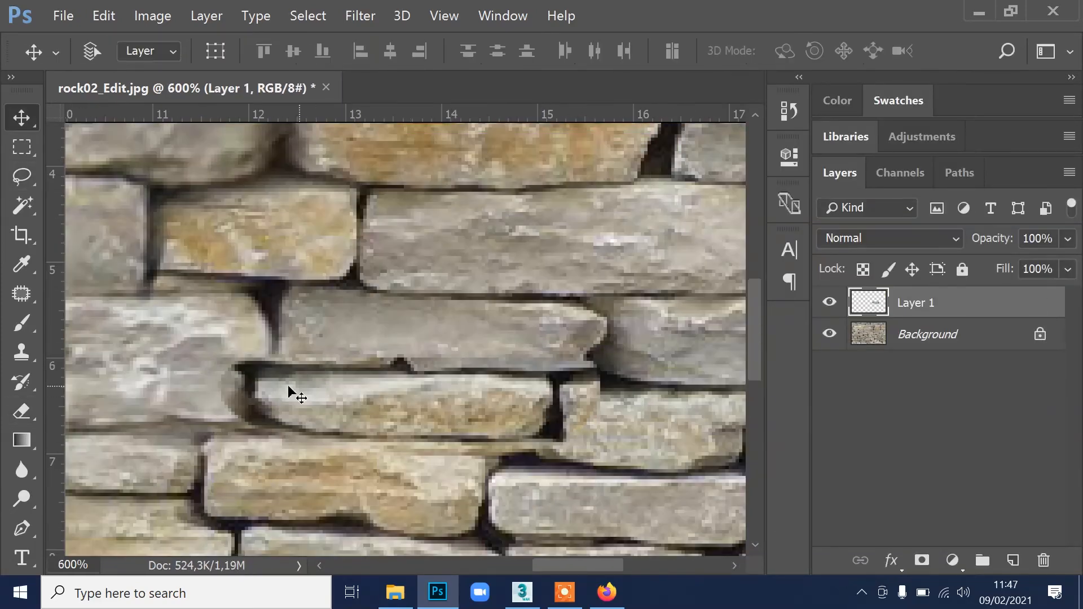
key(e)
drag(240, 373, 245, 415)
drag(584, 378, 556, 432)
key(ctrl+minus)
key(ctrl+minus)
key(ctrl+minus)
key(ctrl+minus)
key(ctrl+t)
drag(534, 378, 533, 385)
key(Return)
key(e)
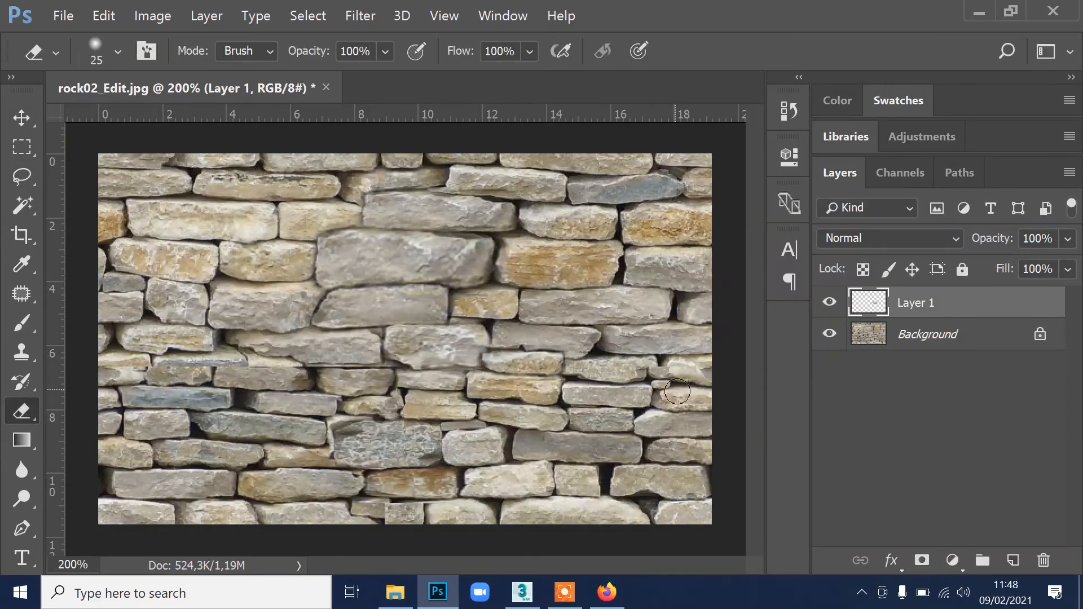
Lasso the stone just below the horizontal seam left of centre and fit a copy of it over the seam.
key(z)
click(536, 363)
key(ctrl+t)
drag(473, 278, 473, 324)
key(Return)
key(z)
key(l)
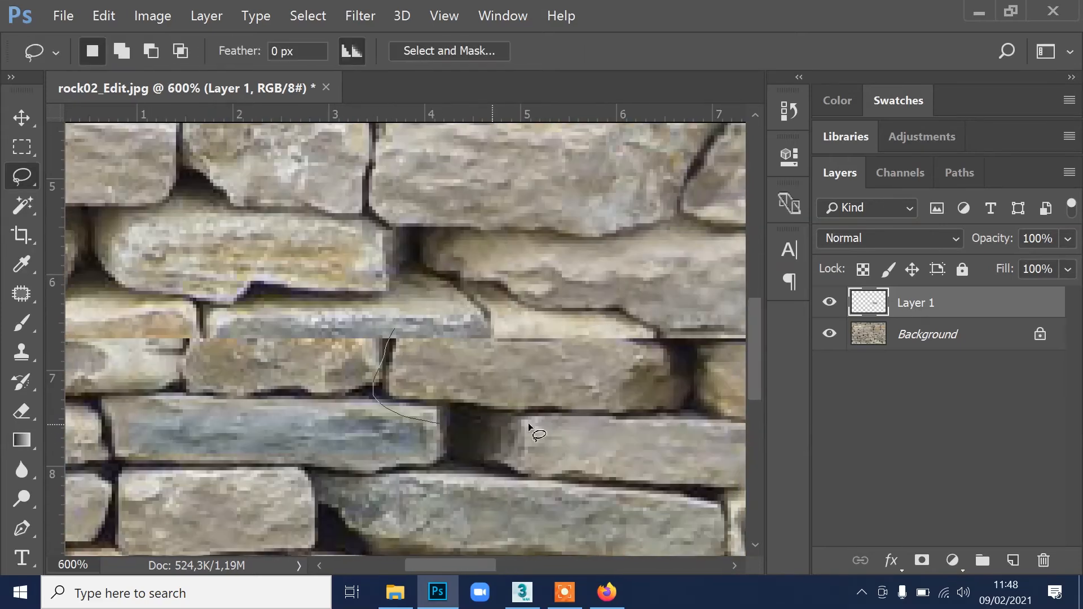
Merge the stone patch layer into the Background and clone-stamp the join on the horizontal seam.
key(s)
key(ctrl+e)
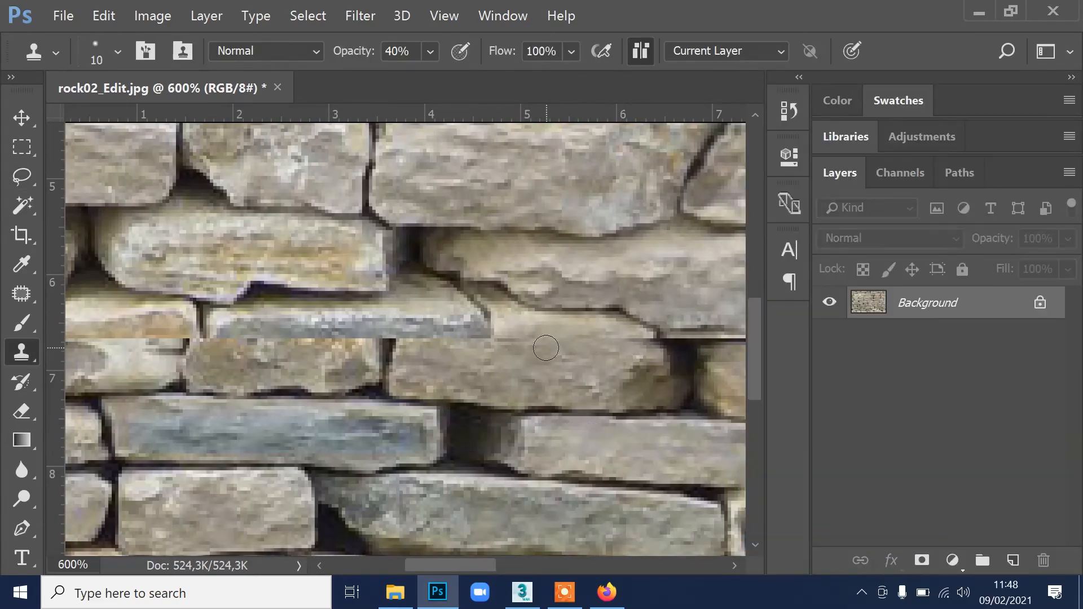
drag(546, 348, 617, 365)
Copy a lassoed stone to a new layer and fit it over the horizontal seam near the image's left edge.
key(l)
drag(256, 357, 263, 428)
key(ctrl+j)
key(ctrl+t)
mouse_move(502, 325)
mouse_down()
mouse_move(146, 424)
mouse_move(141, 389)
mouse_up()
key(Return)
Erase the fringe of the pasted left-hand stone and merge its layer into the Background.
key(e)
mouse_move(464, 316)
mouse_down()
mouse_move(243, 316)
mouse_move(503, 314)
mouse_move(459, 338)
mouse_up()
key(v)
key(e)
key(s)
click(1069, 173)
click(846, 479)
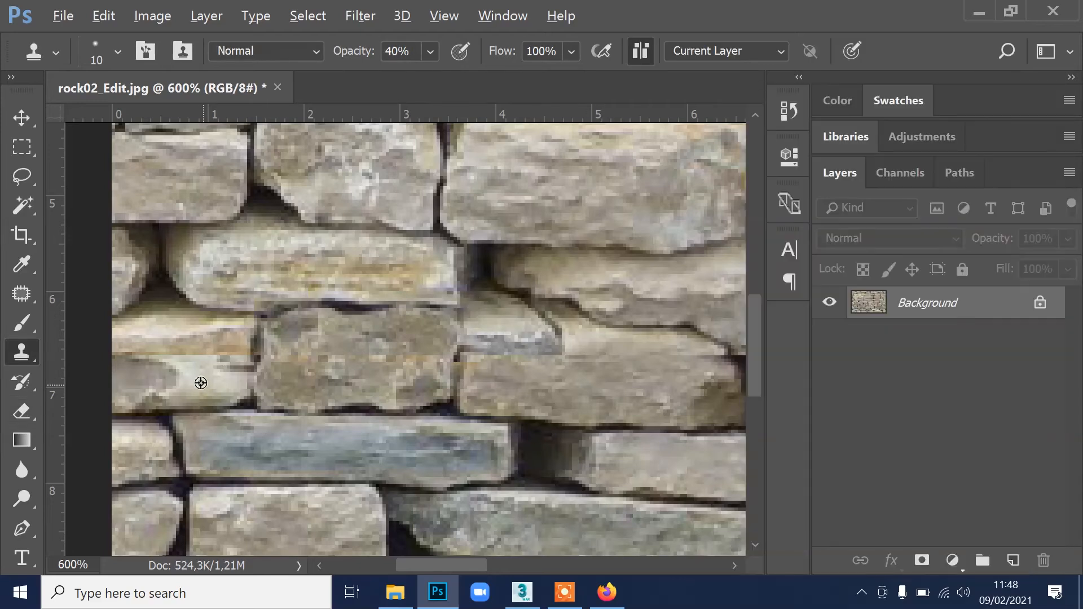
Clone-stamp over the remaining hard line of the horizontal seam around the stones near the left edge.
drag(731, 385, 258, 334)
drag(272, 293, 314, 311)
key(ctrl+1)
click(1069, 172)
click(771, 541)
Copy the lassoed small stone at the bottom edge of the wall to a new layer, flip it and move it beside the original.
key(z)
click(440, 428)
click(415, 405)
key(l)
mouse_move(670, 361)
mouse_down()
mouse_move(641, 542)
mouse_move(670, 361)
mouse_up()
key(ctrl+j)
click(104, 16)
click(404, 546)
key(v)
drag(617, 413, 504, 413)
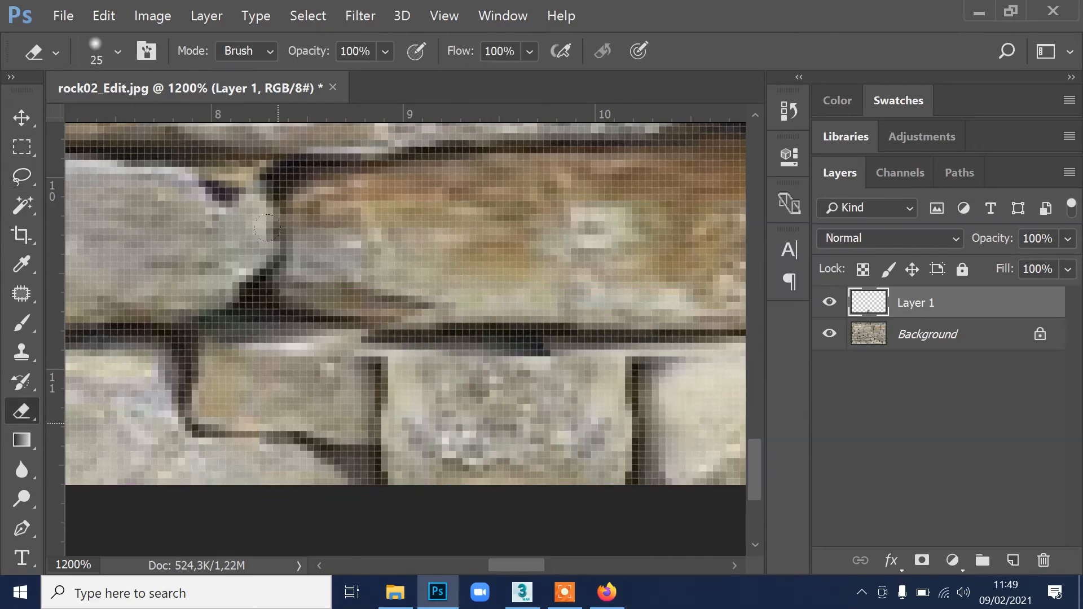
Nudge the flipped bottom-edge stone into place, clean its edges with the Eraser and merge its layer into the Background.
key(z)
alt+click(333, 405)
alt+click(332, 405)
key(v)
mouse_move(412, 412)
mouse_down()
mouse_move(425, 412)
mouse_move(415, 411)
mouse_up()
key(e)
key(ctrl+minus)
key(ctrl+minus)
key(ctrl+minus)
key(ctrl+minus)
key(ctrl+minus)
right_click(931, 303)
click(789, 578)
Darken the whole wall image slightly with a Levels adjustment.
click(153, 15)
mouse_move(184, 59)
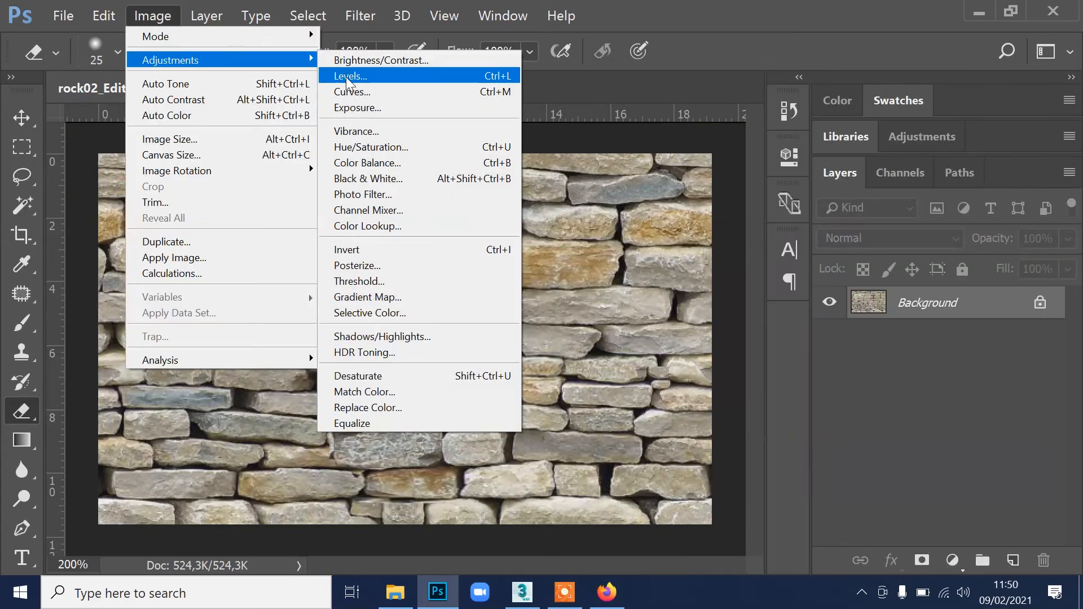
click(348, 77)
drag(572, 296, 587, 296)
click(933, 83)
Sharpen the image with Unsharp Mask at amount 75%, radius 1,0 pixels and threshold 0, and save the file.
click(360, 16)
mouse_move(367, 345)
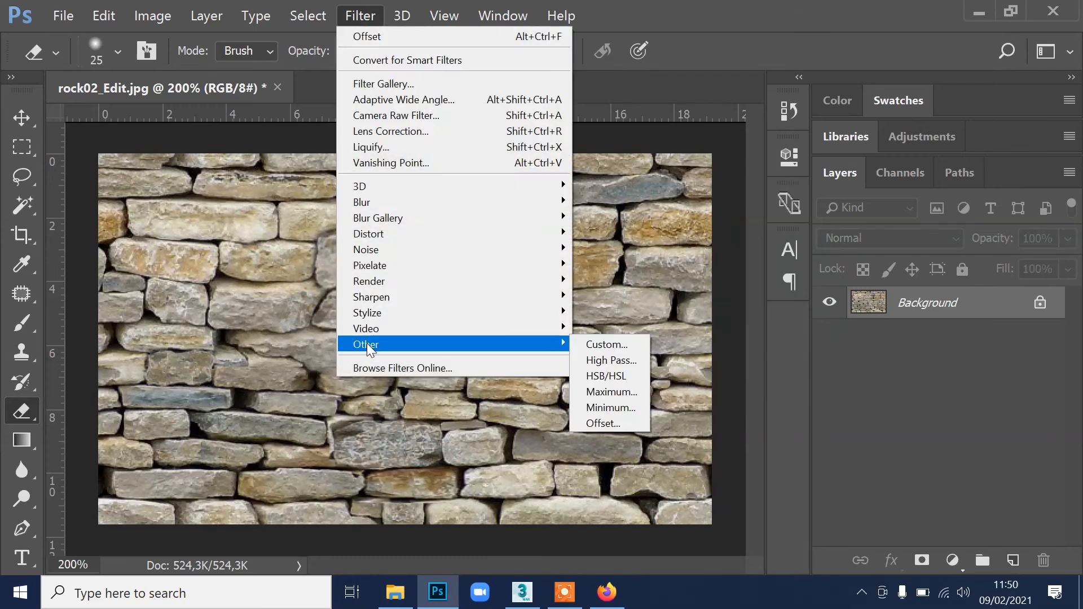
mouse_move(373, 297)
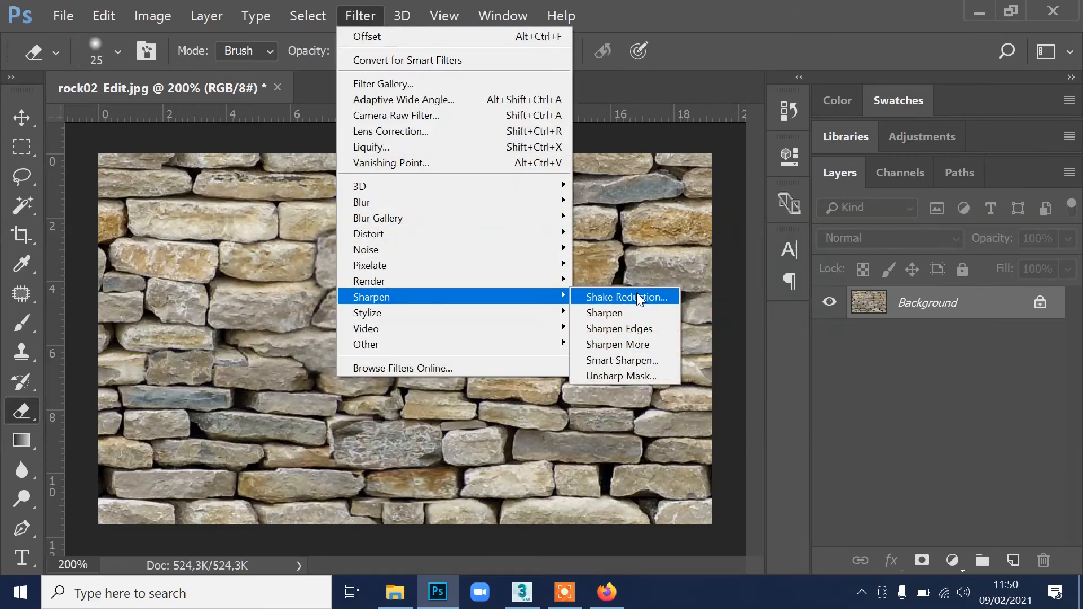
click(634, 377)
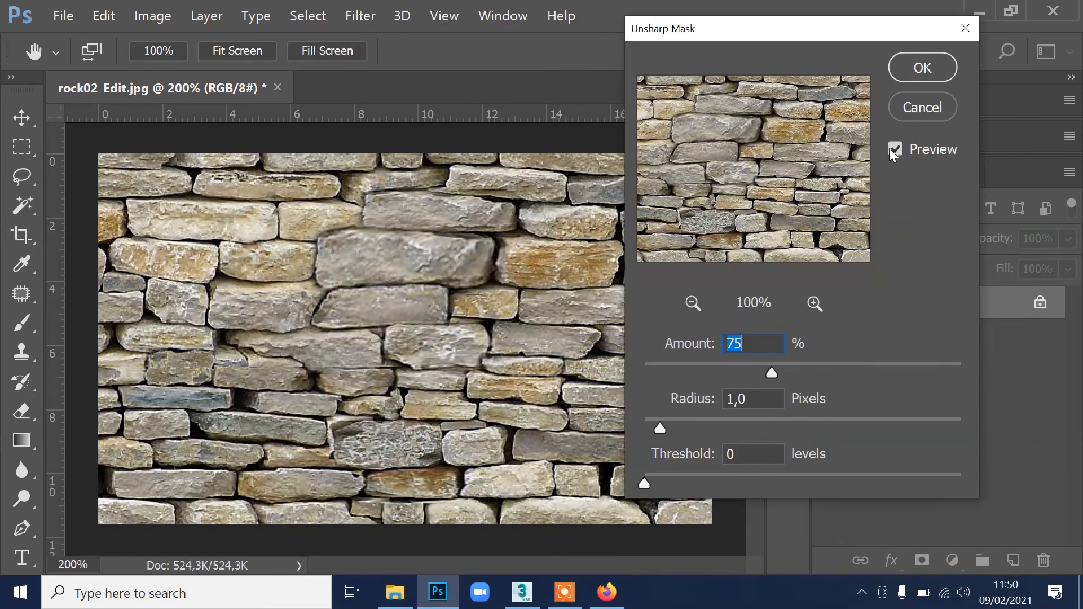
click(916, 69)
key(ctrl+s)
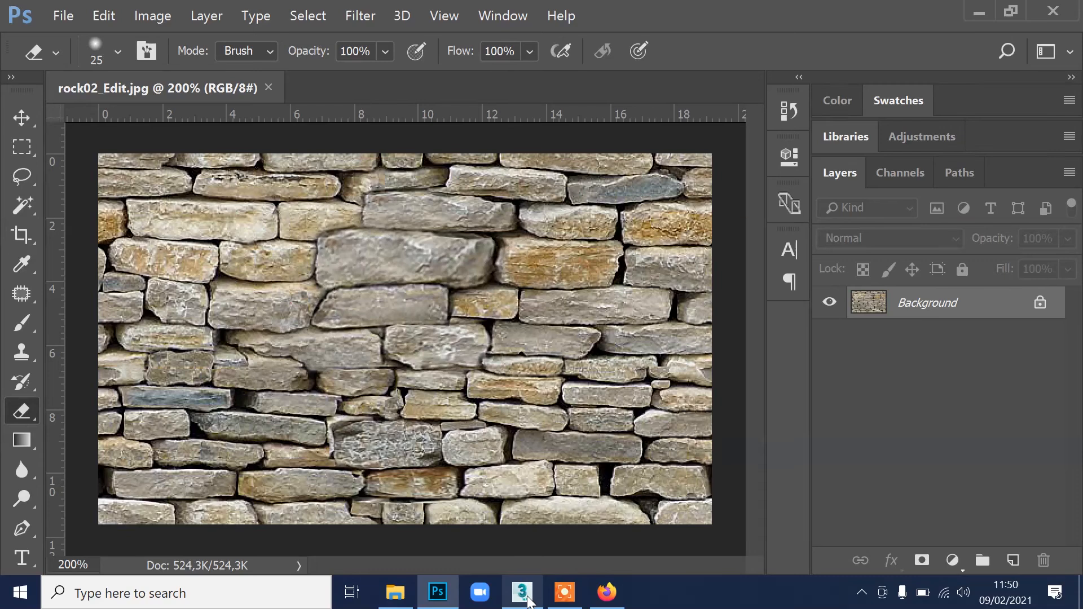
Retouch the faint traces of the horizontal seam left of centre with the Clone Stamp at 40% opacity.
key(z)
click(473, 370)
mouse_move(474, 369)
mouse_down()
mouse_move(256, 368)
mouse_move(628, 399)
mouse_move(631, 288)
mouse_up()
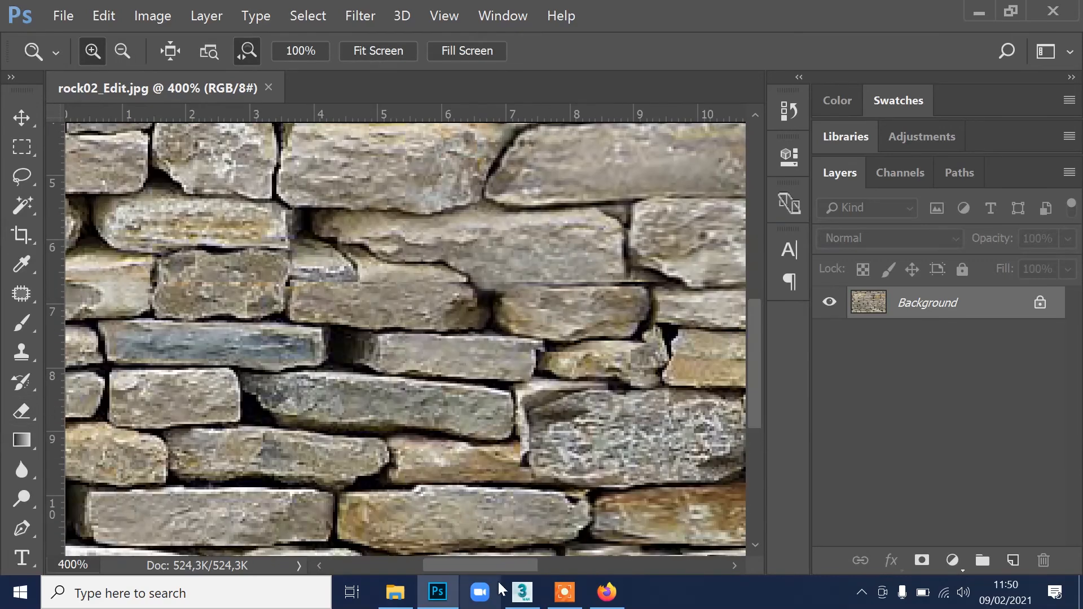
click(319, 319)
click(324, 324)
key(s)
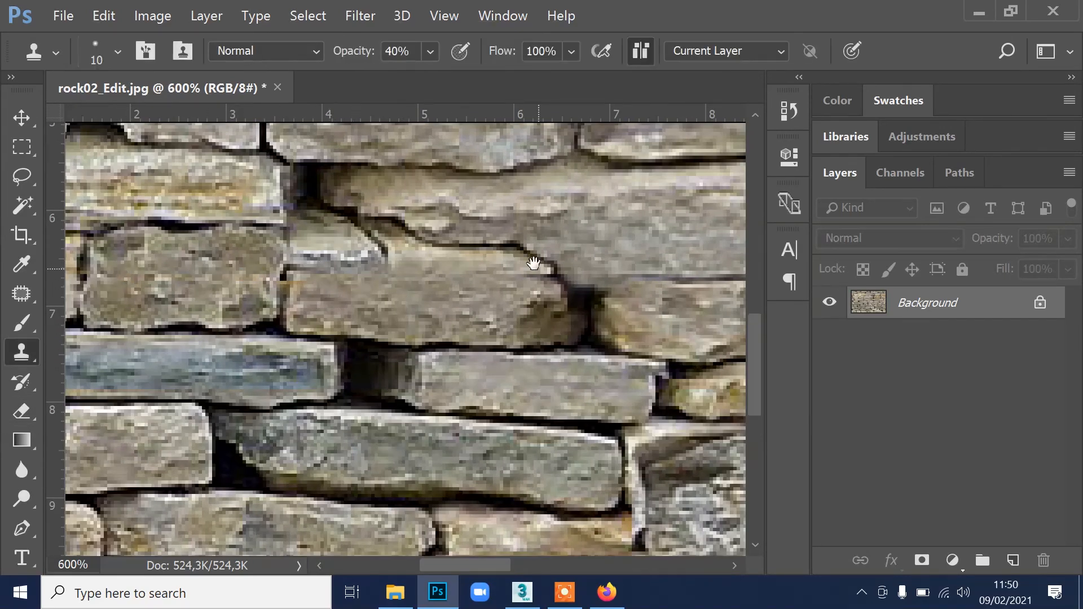
drag(533, 263, 456, 278)
drag(652, 279, 258, 310)
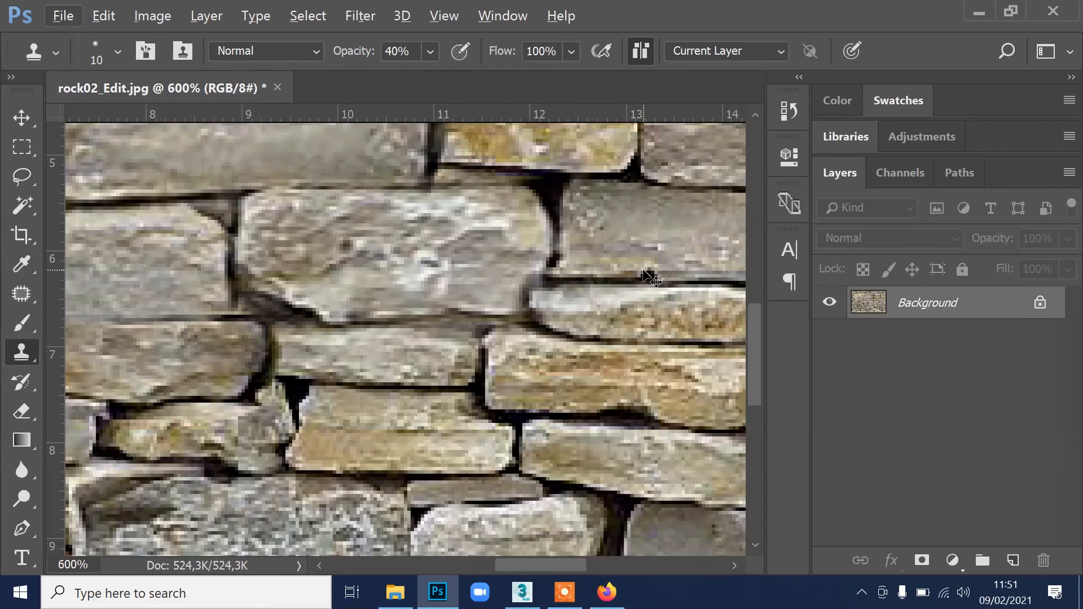
Switch to 3ds Max and replace the material's Stonewall02.jpg diffuse bitmap with rock02_Edit.
click(523, 592)
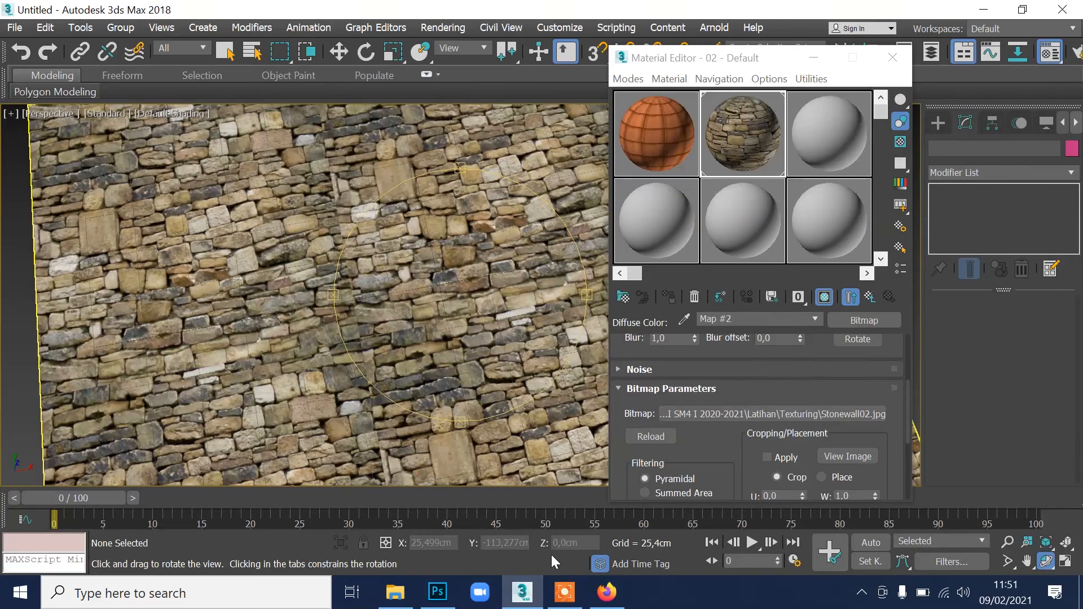
drag(466, 306, 359, 294)
drag(423, 303, 429, 285)
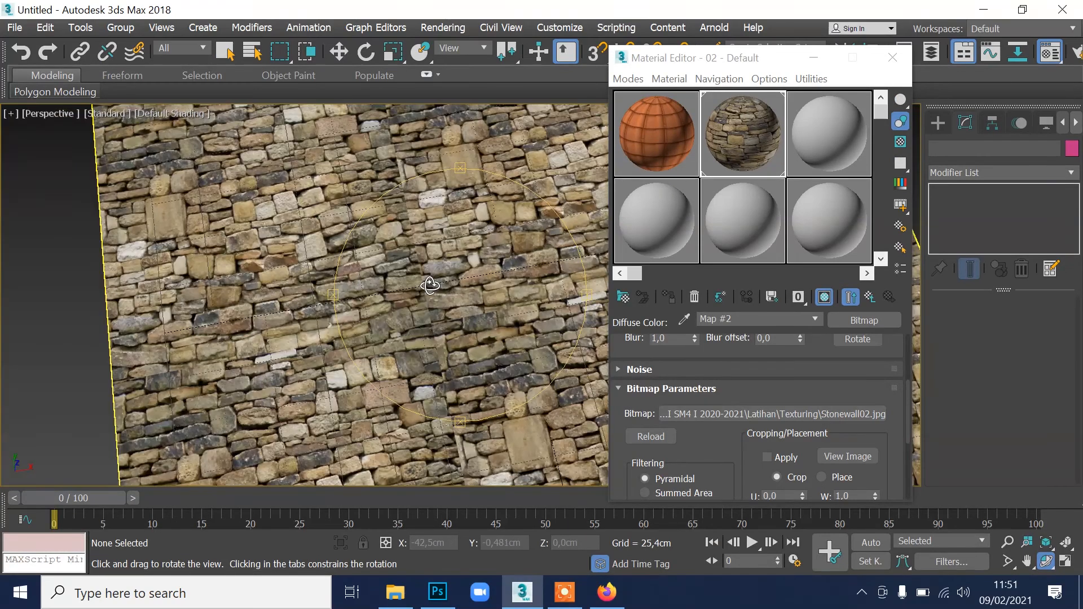
click(772, 414)
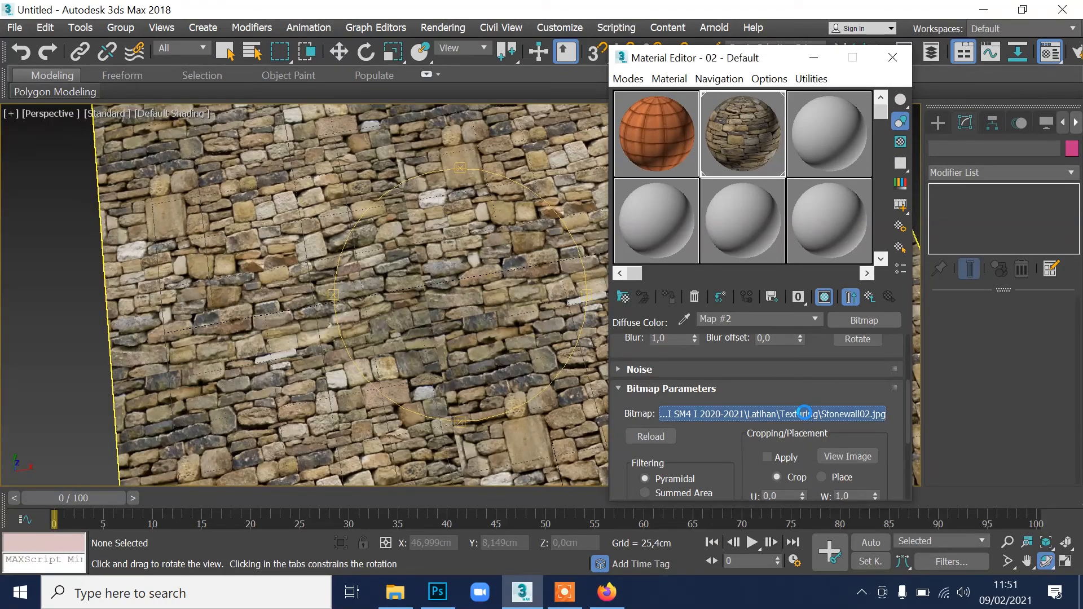
drag(1053, 127, 1058, 262)
click(644, 231)
click(1027, 360)
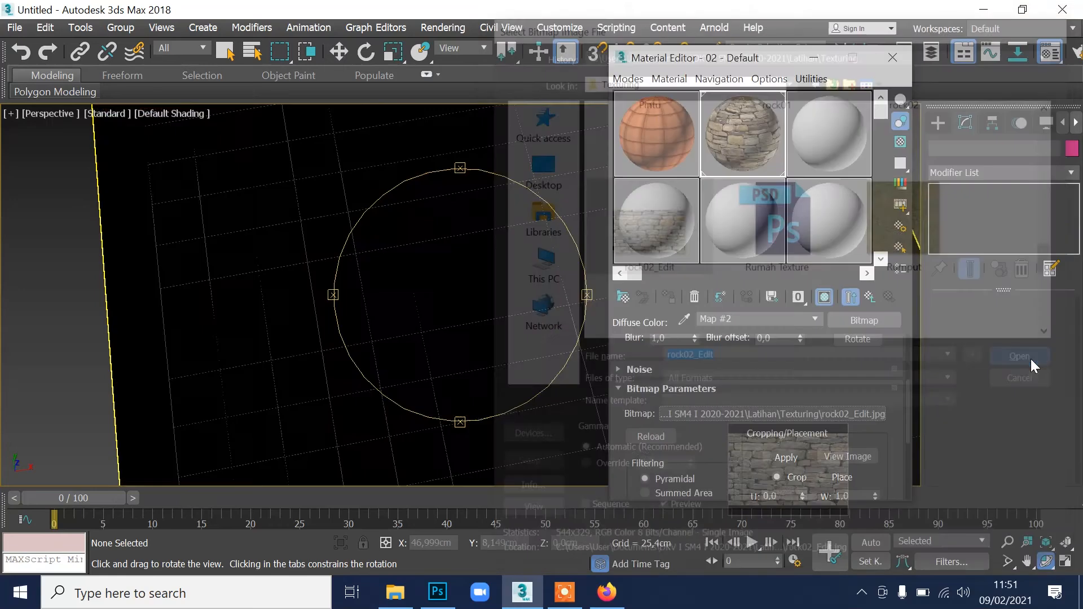
Examine the tiled rock texture on the plane for visible seams, near and far, closing the Material Editor to clear the view.
scroll(463, 337, down, 3)
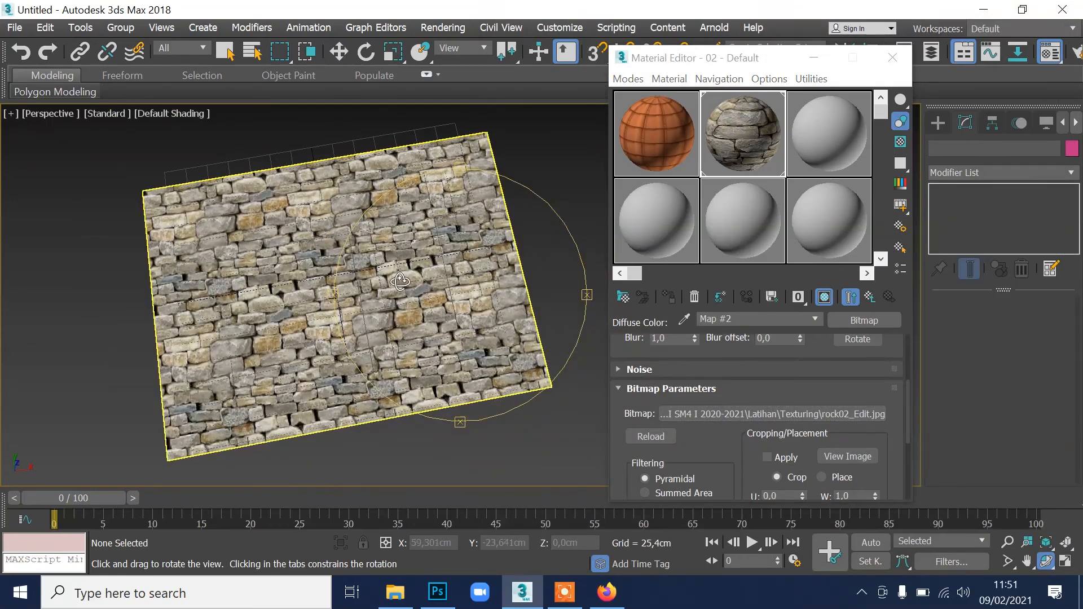
scroll(401, 282, up, 5)
drag(420, 282, 384, 317)
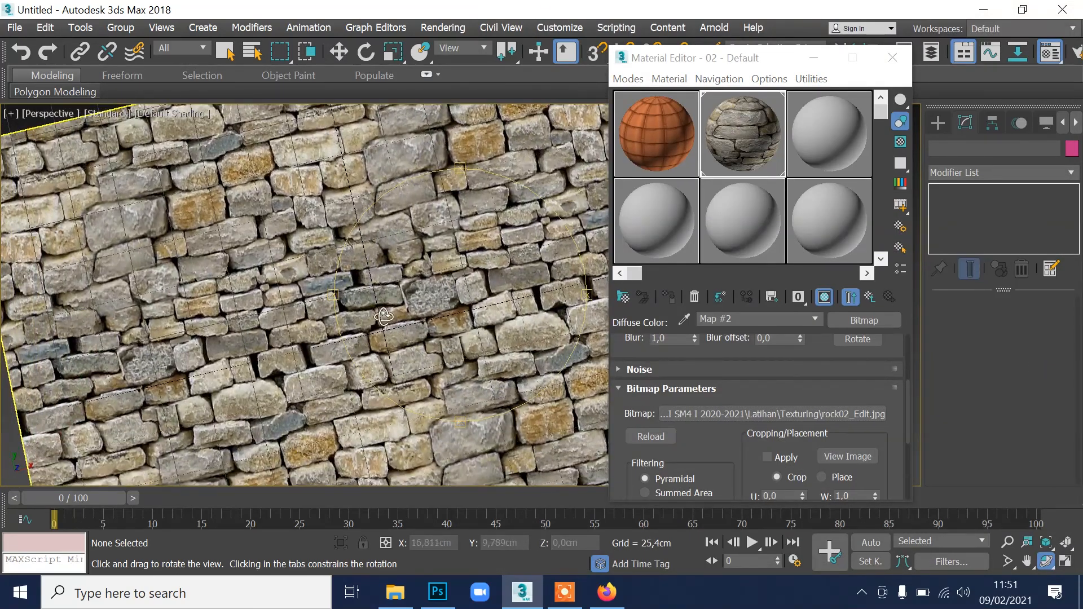
scroll(450, 308, down, 2)
middle_drag(472, 289, 416, 263)
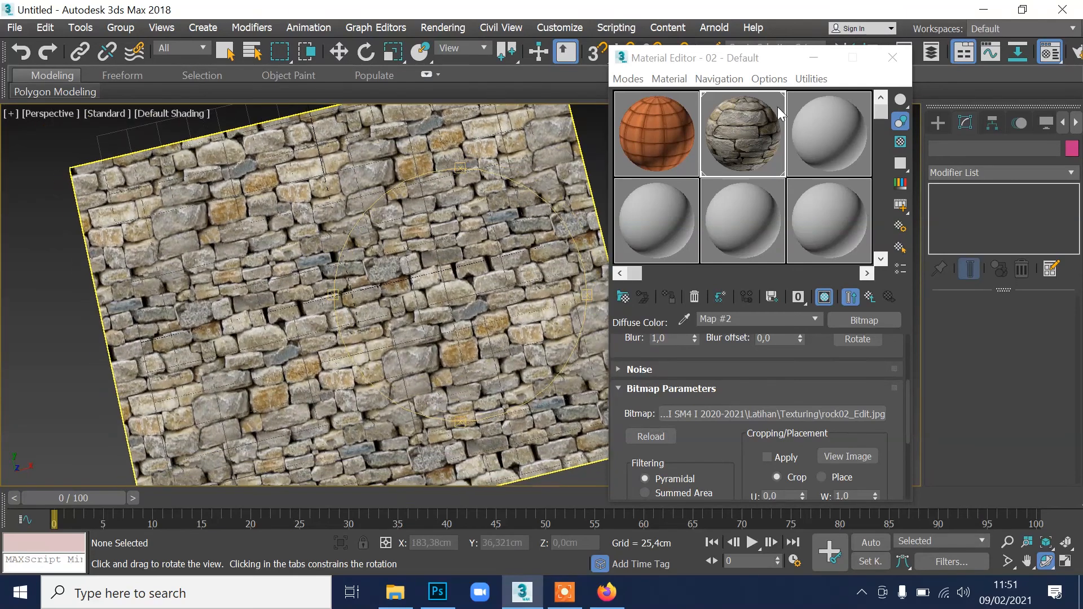
click(893, 57)
drag(801, 217, 773, 248)
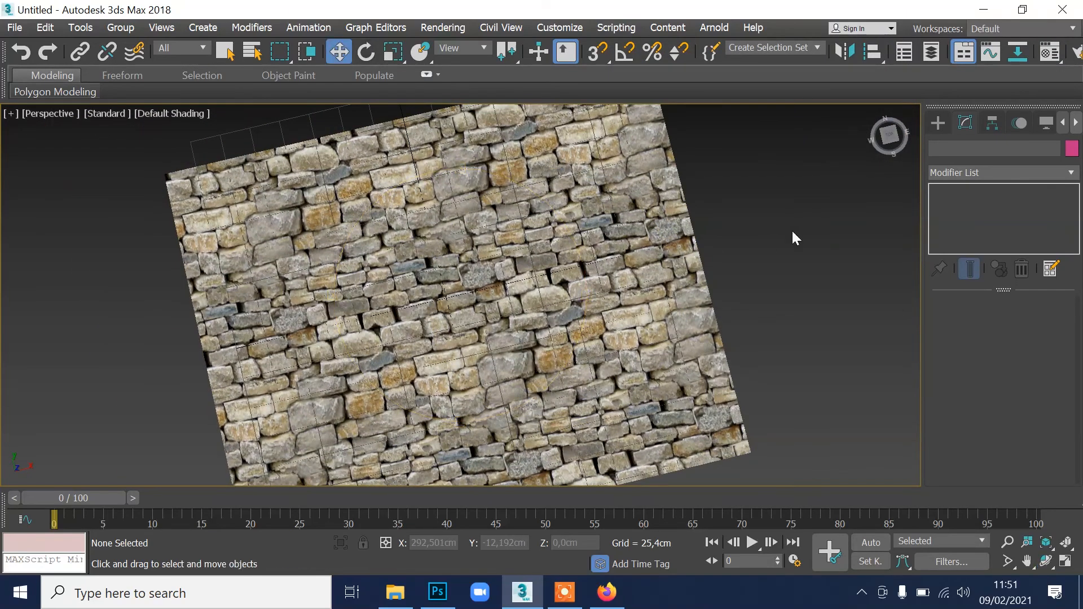
scroll(680, 289, up, 3)
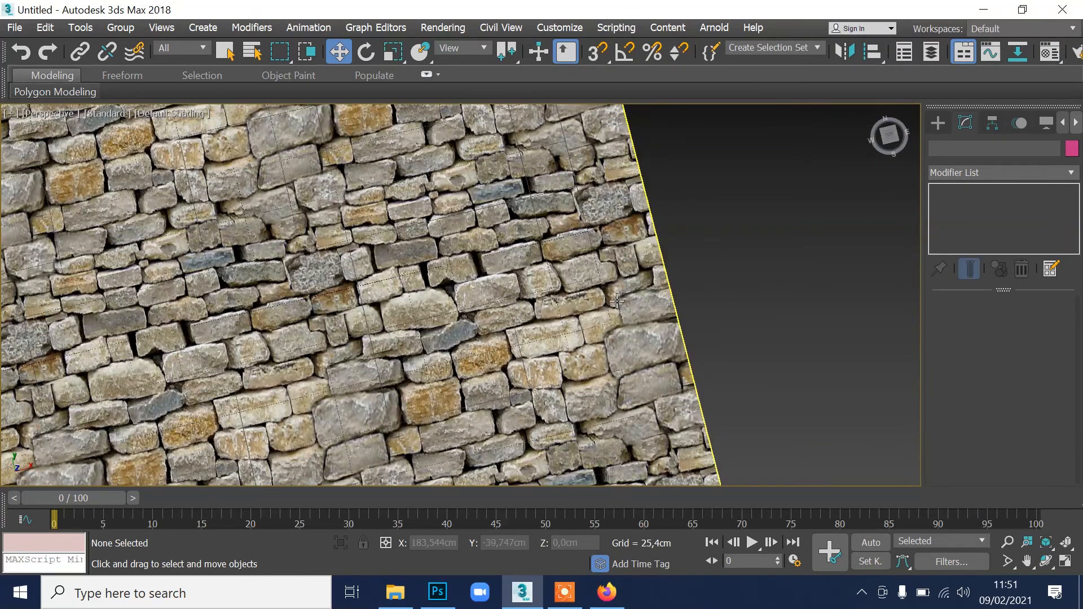
middle_drag(616, 302, 758, 269)
scroll(565, 320, down, 3)
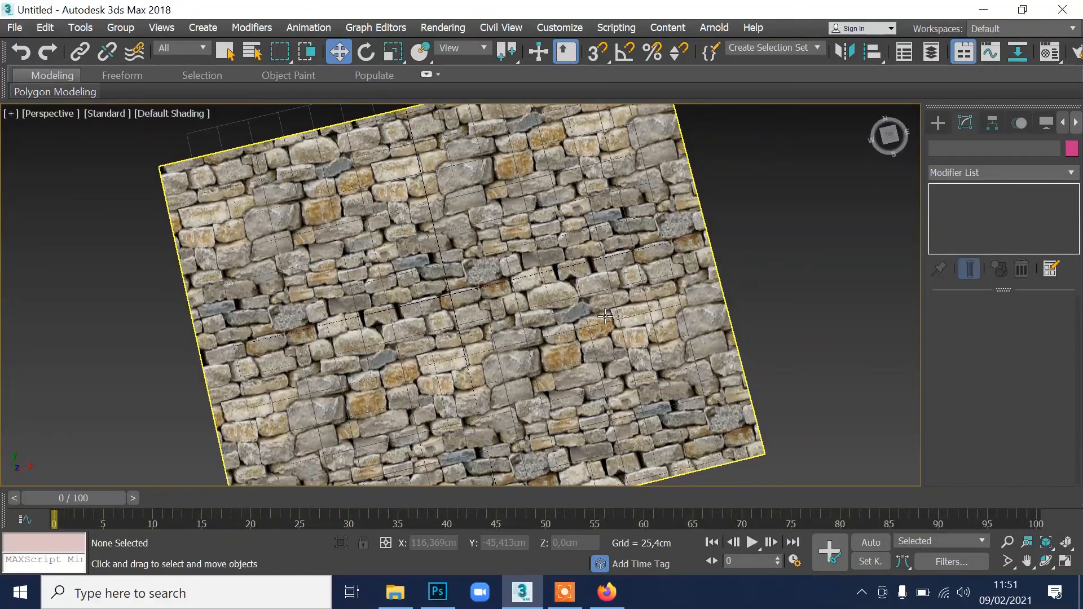